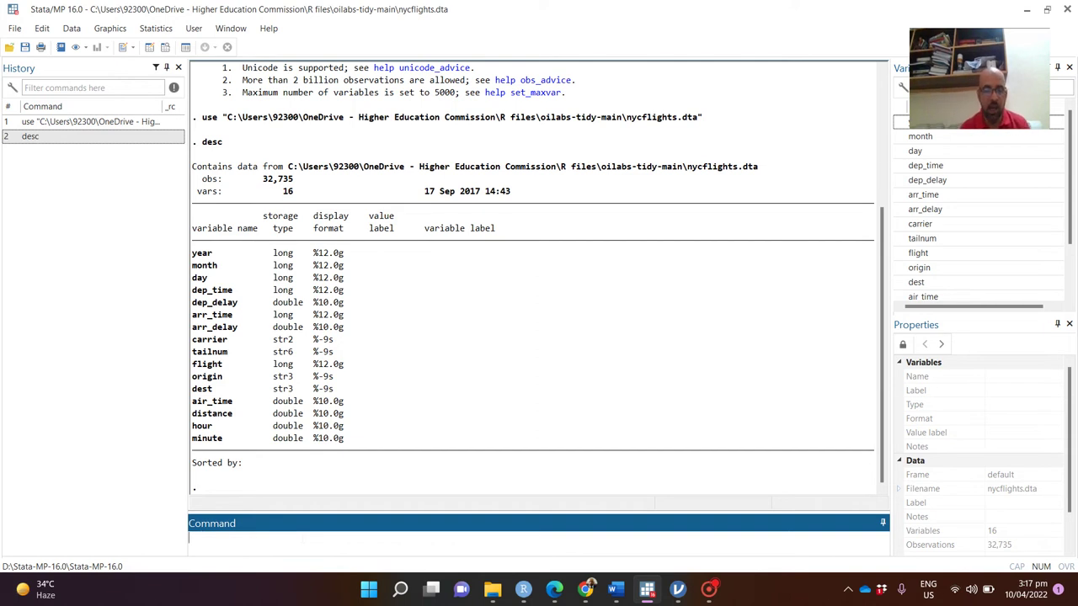
# - Run the command codebook month to summarise the month variable
pyautogui.write('codevb')
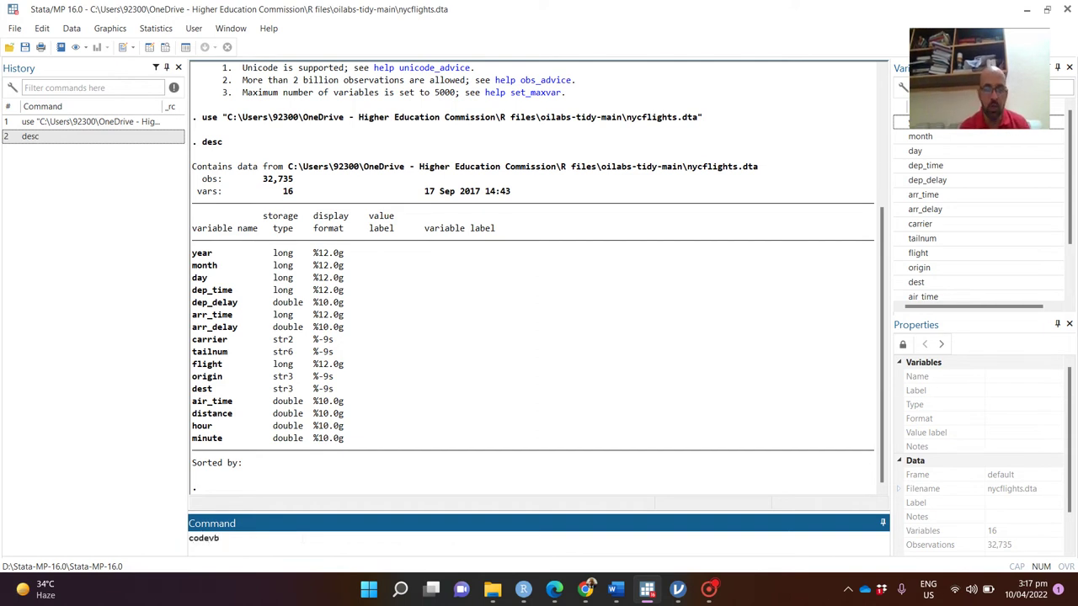
pyautogui.press('BackSpace')
pyautogui.press('BackSpace')
pyautogui.write('bo')
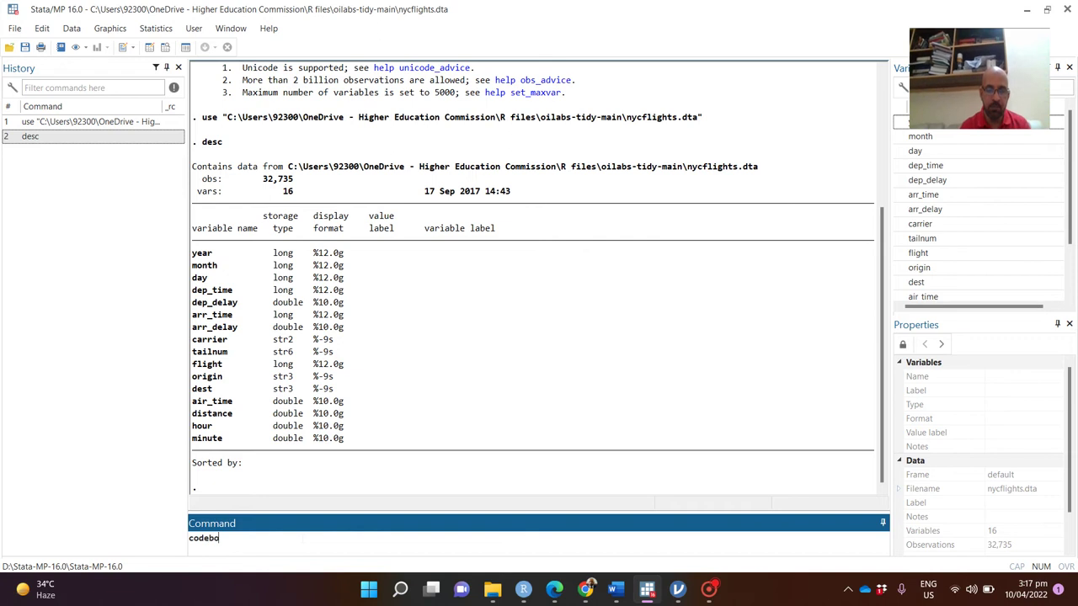
pyautogui.write('ok')
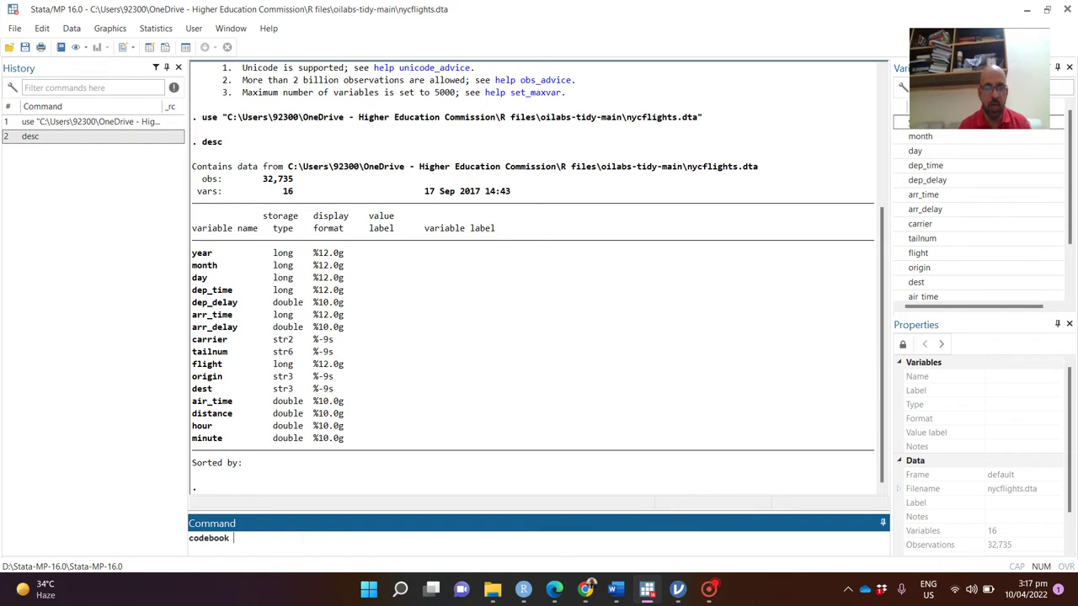
pyautogui.write(' month')
pyautogui.press('Return')
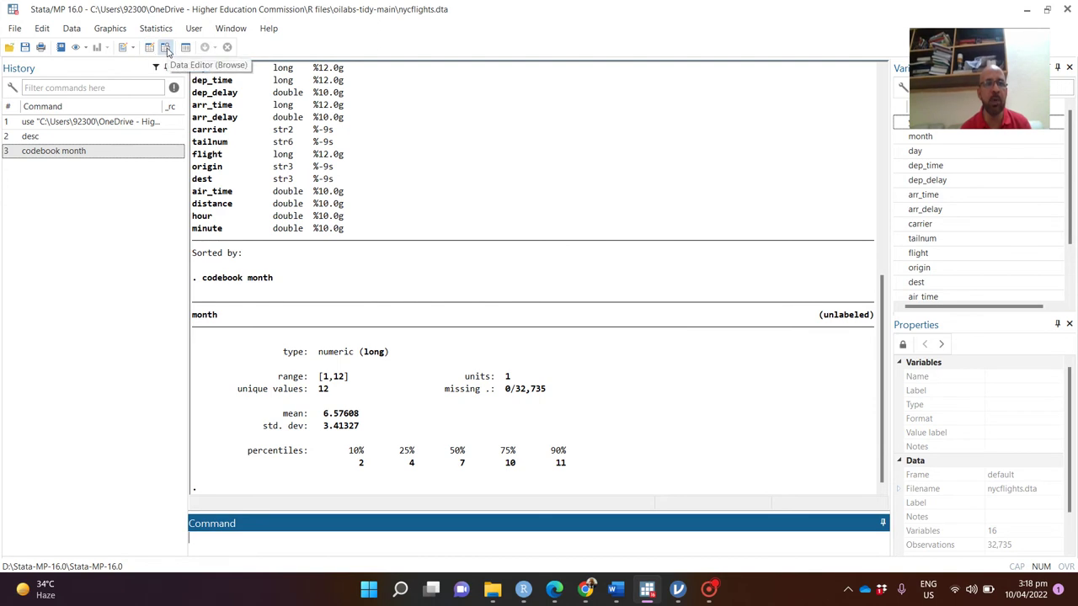
# - Open the dataset for browsing with the br command and maximize the Data Editor window
pyautogui.write('b')
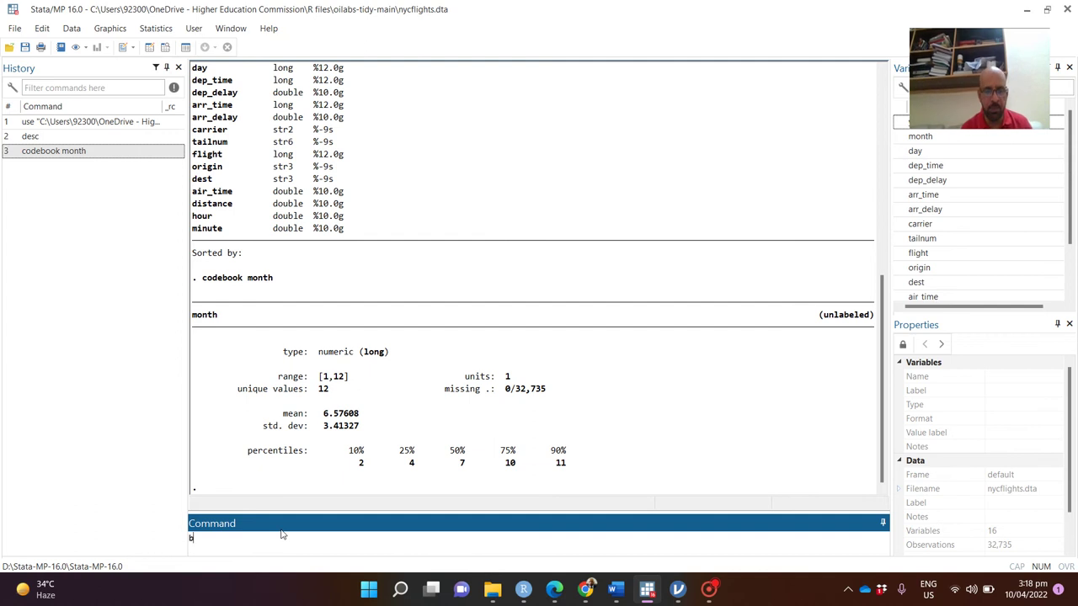
pyautogui.write('r')
pyautogui.press('Return')
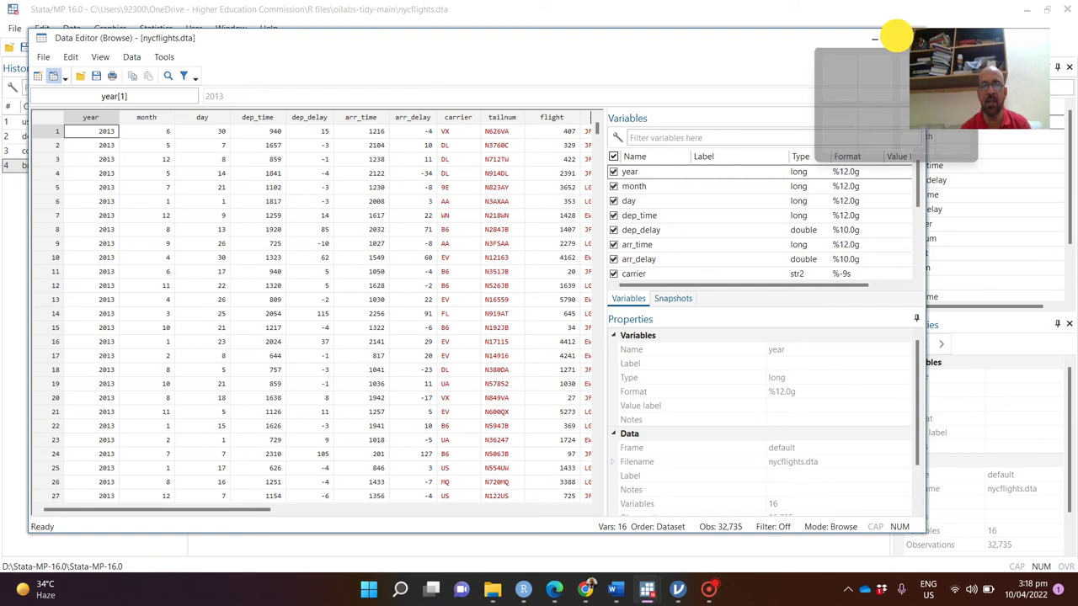
pyautogui.click(896, 39)
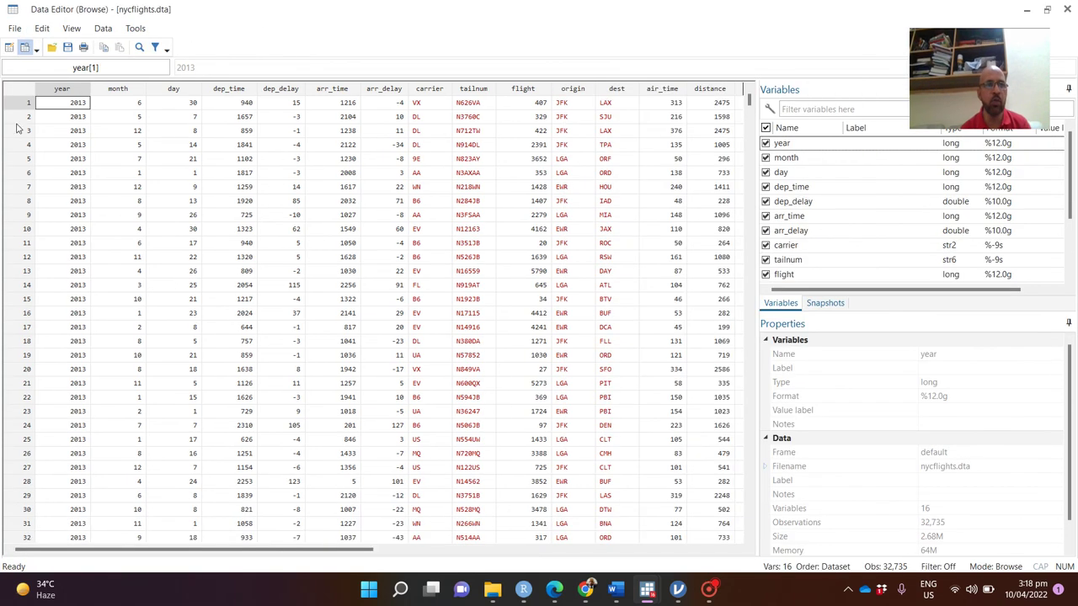
# - Examine the dataset's columns one by one from year through distance, and close the Data Editor
pyautogui.click(58, 90)
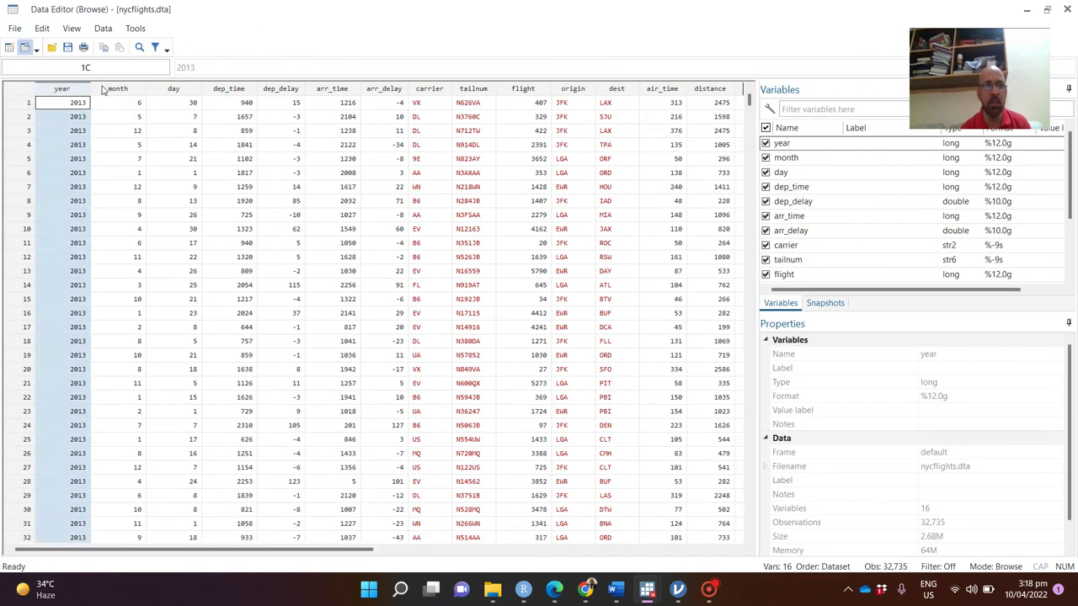
pyautogui.click(108, 88)
pyautogui.click(165, 90)
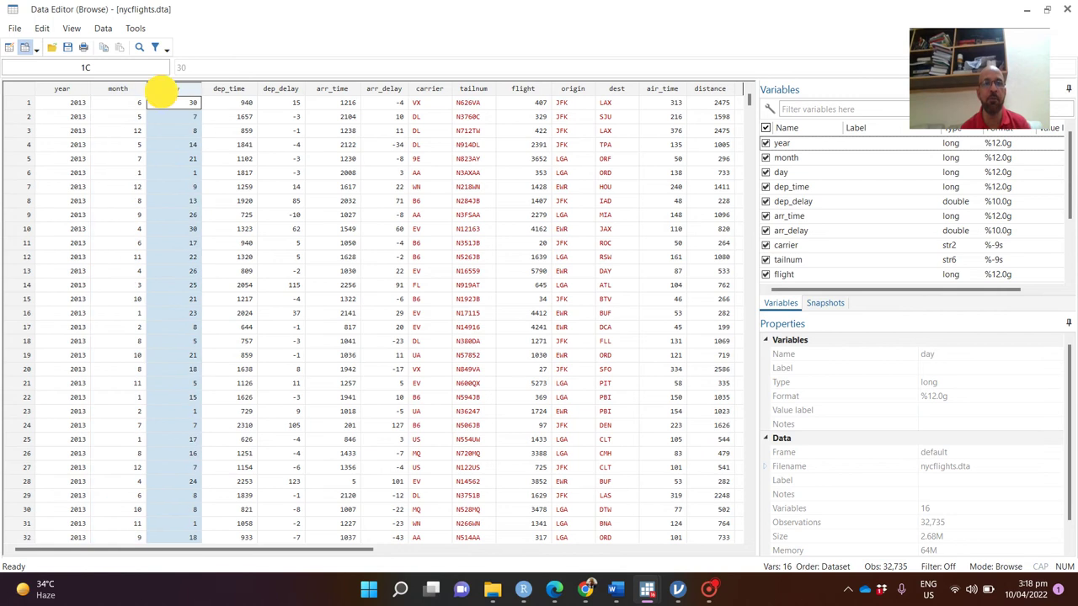
pyautogui.click(226, 89)
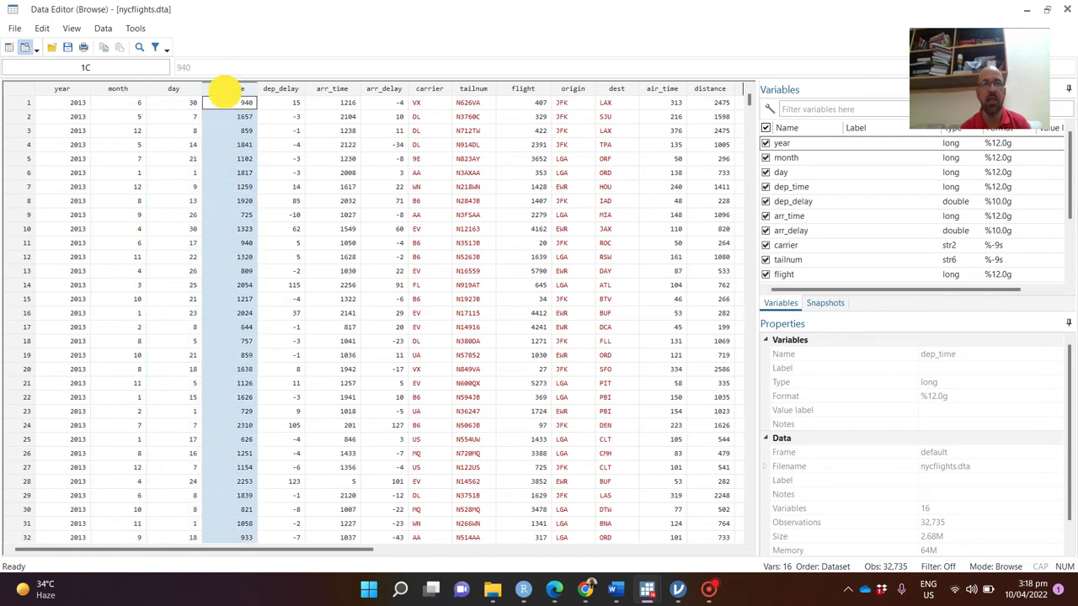
pyautogui.click(272, 88)
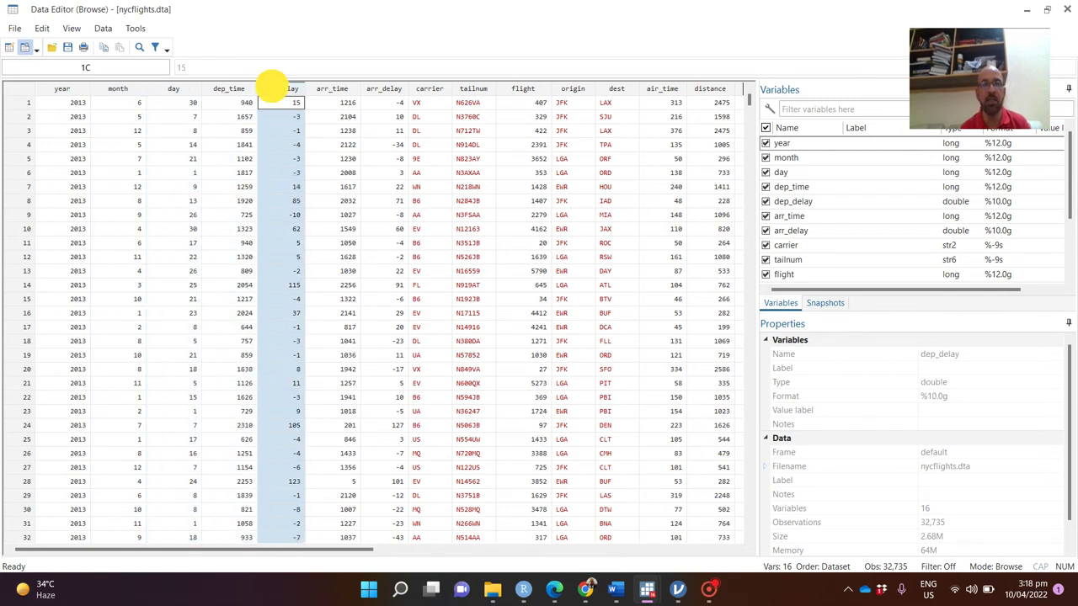
pyautogui.click(324, 89)
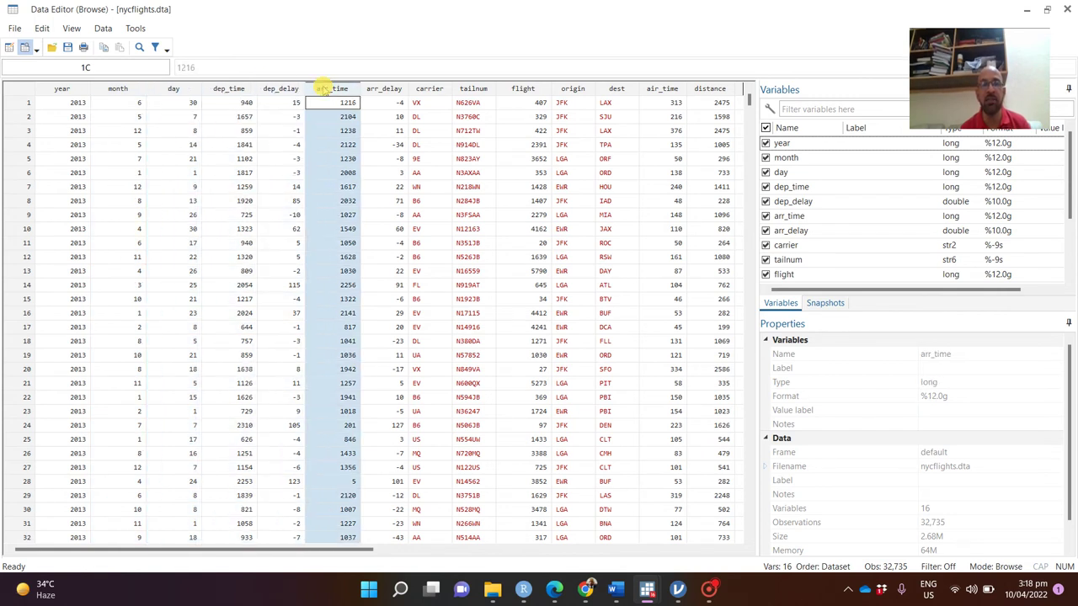
pyautogui.click(379, 90)
pyautogui.click(427, 90)
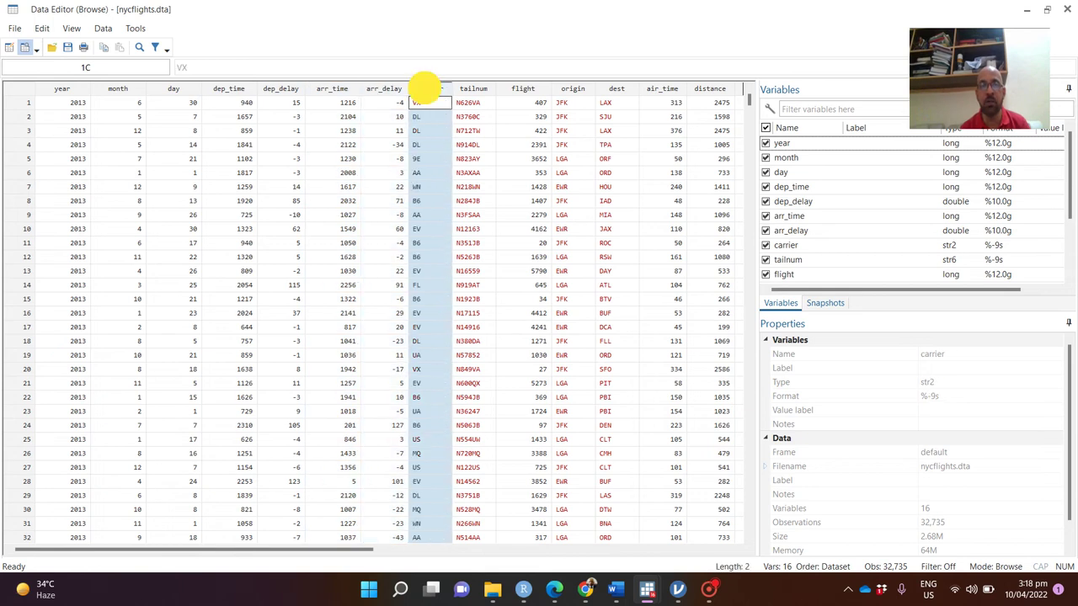
pyautogui.click(469, 89)
pyautogui.click(517, 90)
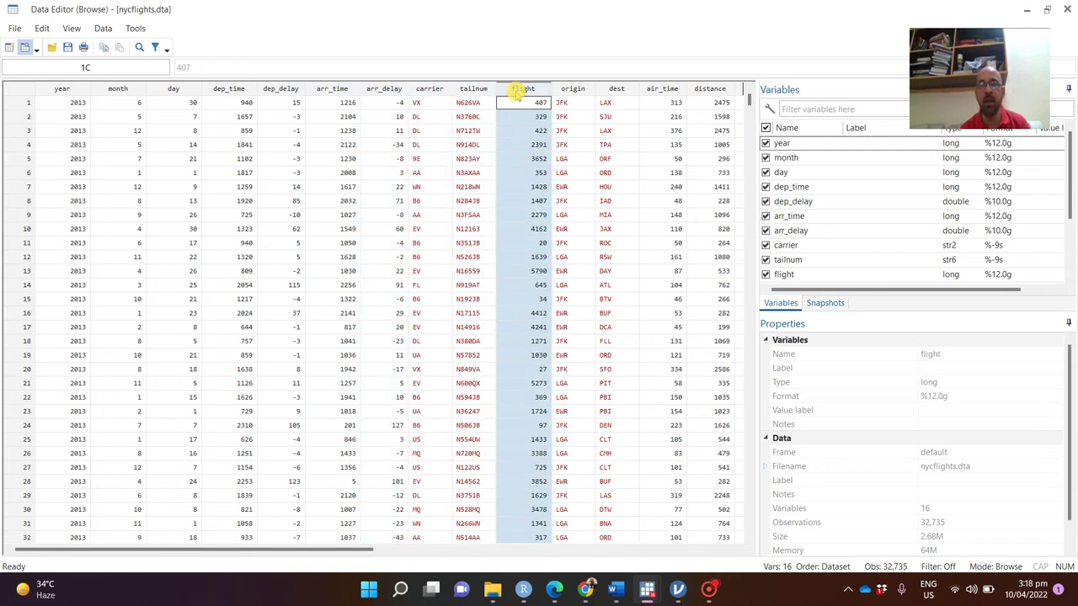
pyautogui.click(567, 91)
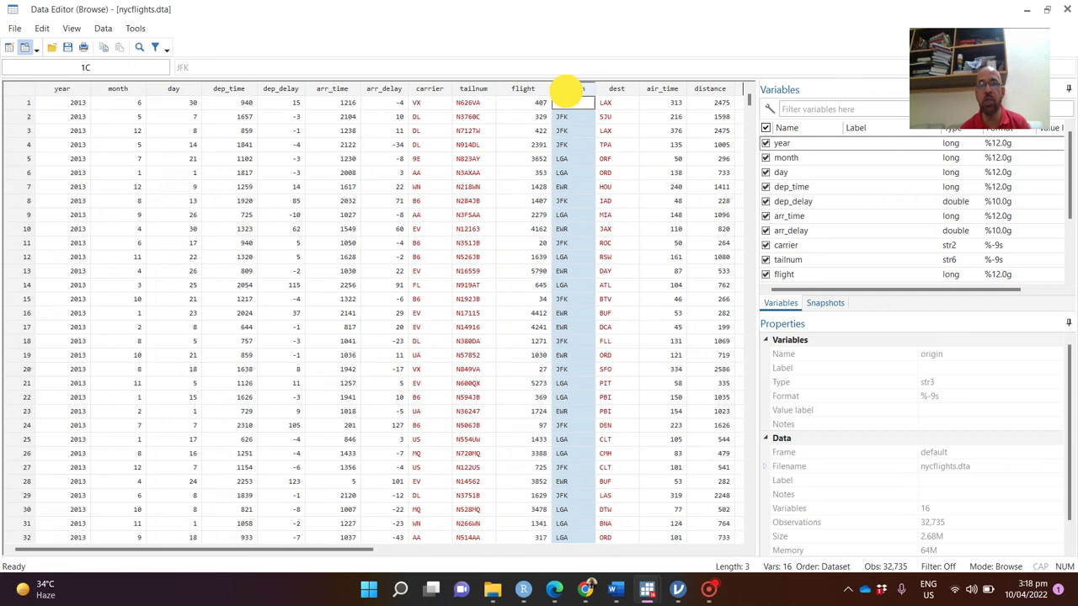
pyautogui.click(618, 89)
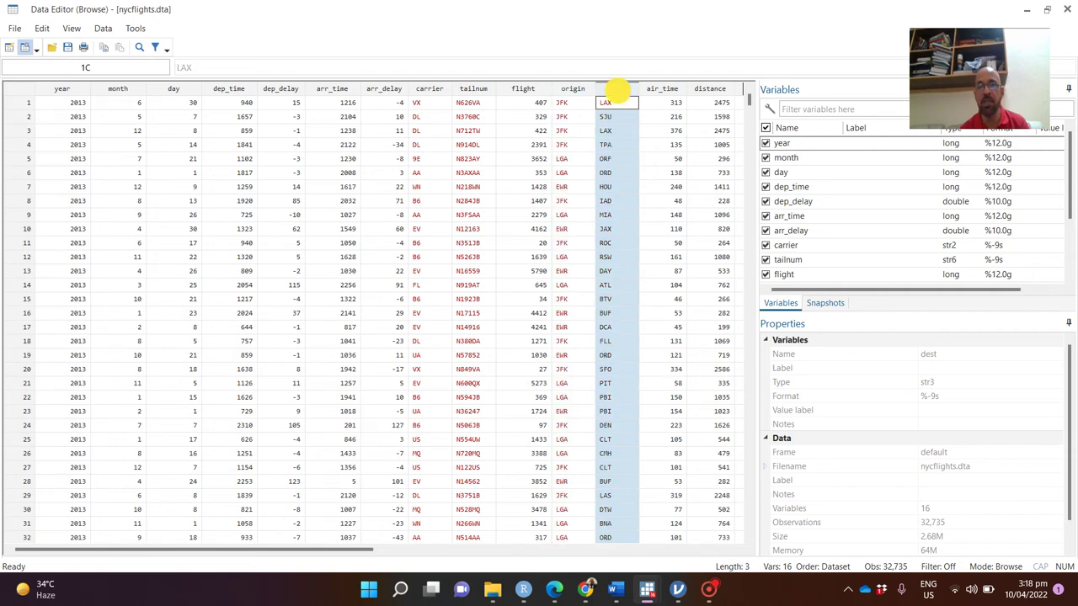
pyautogui.click(663, 89)
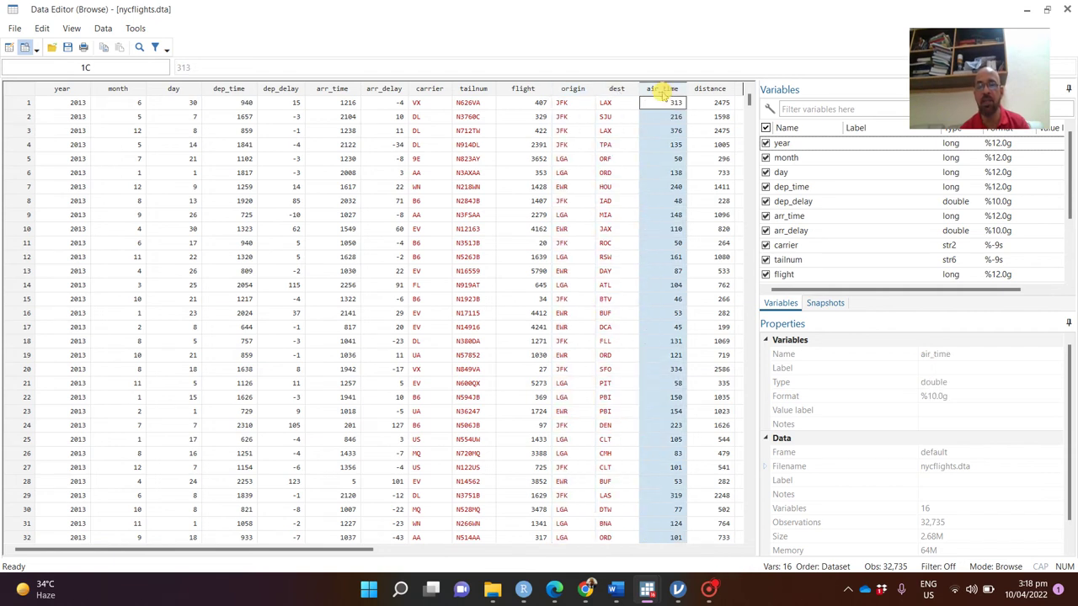
pyautogui.click(707, 90)
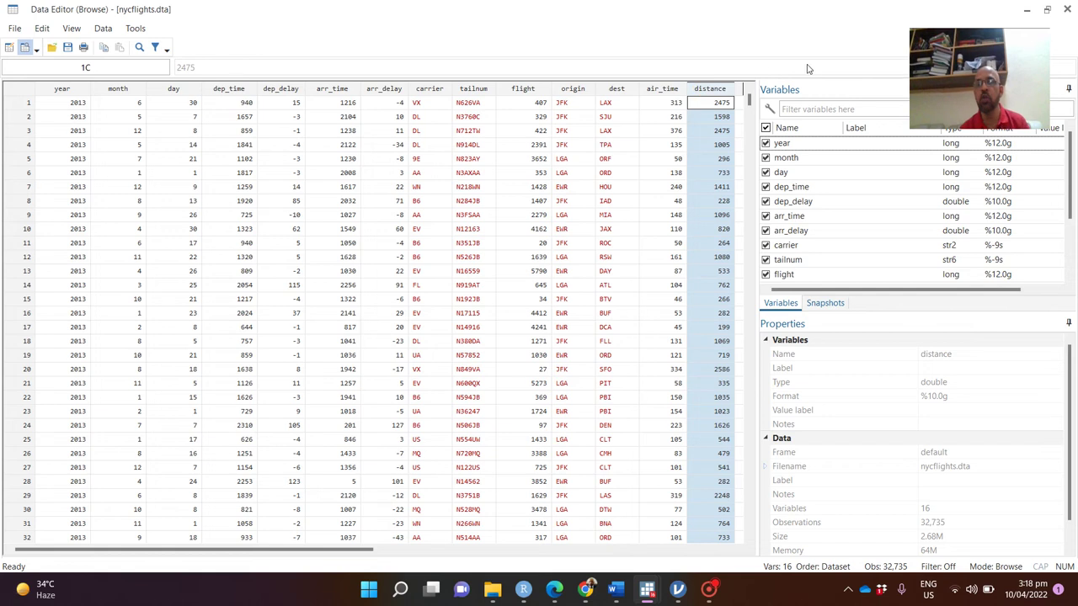
pyautogui.click(1066, 10)
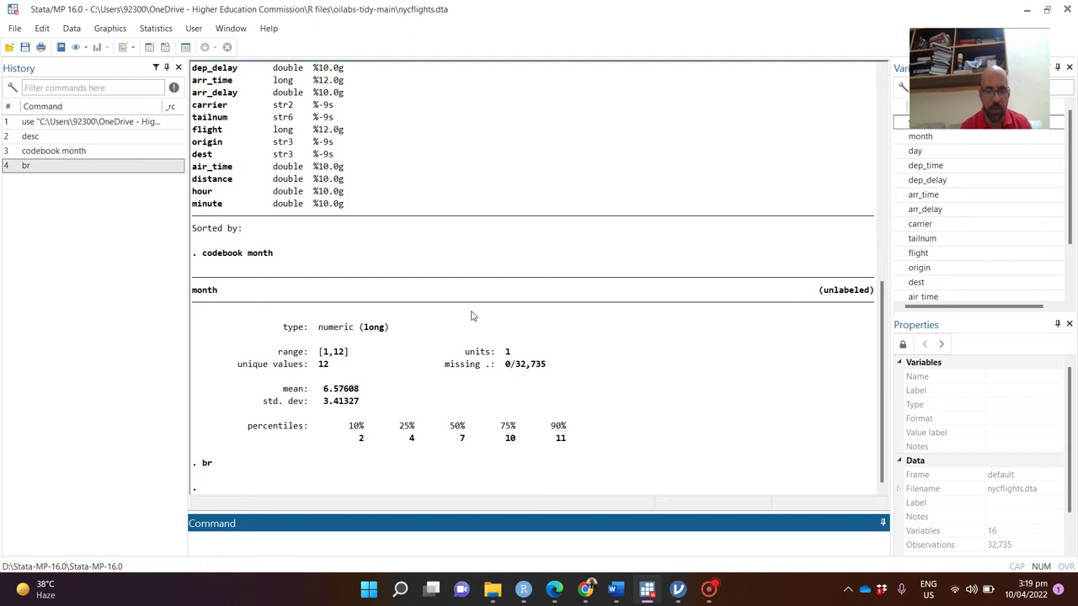
# - Run the command codebook dep_delay to summarise the departure delay variable
pyautogui.write('code')
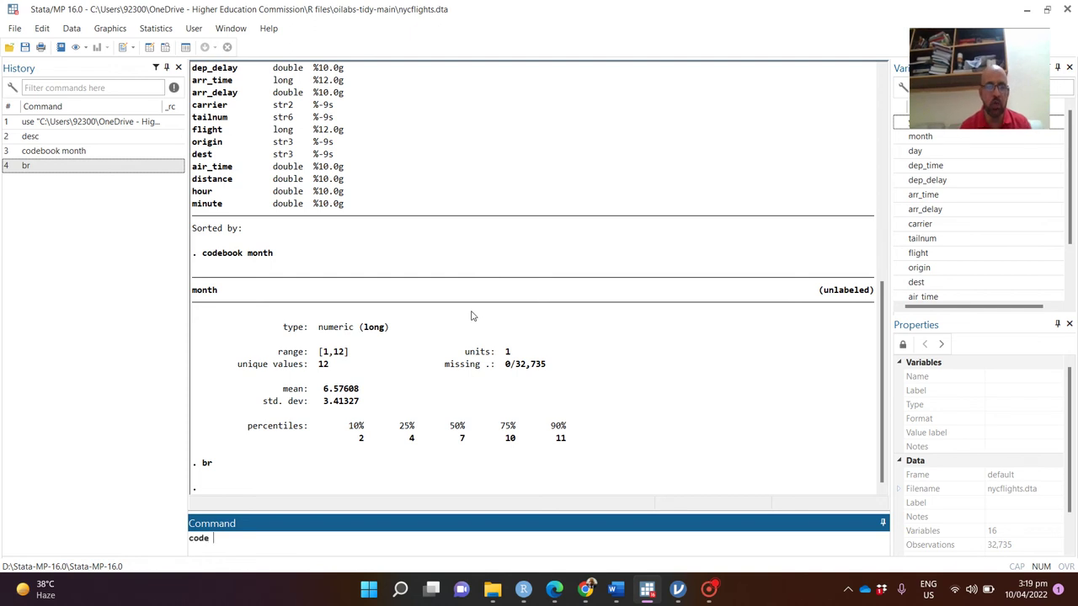
pyautogui.write('b')
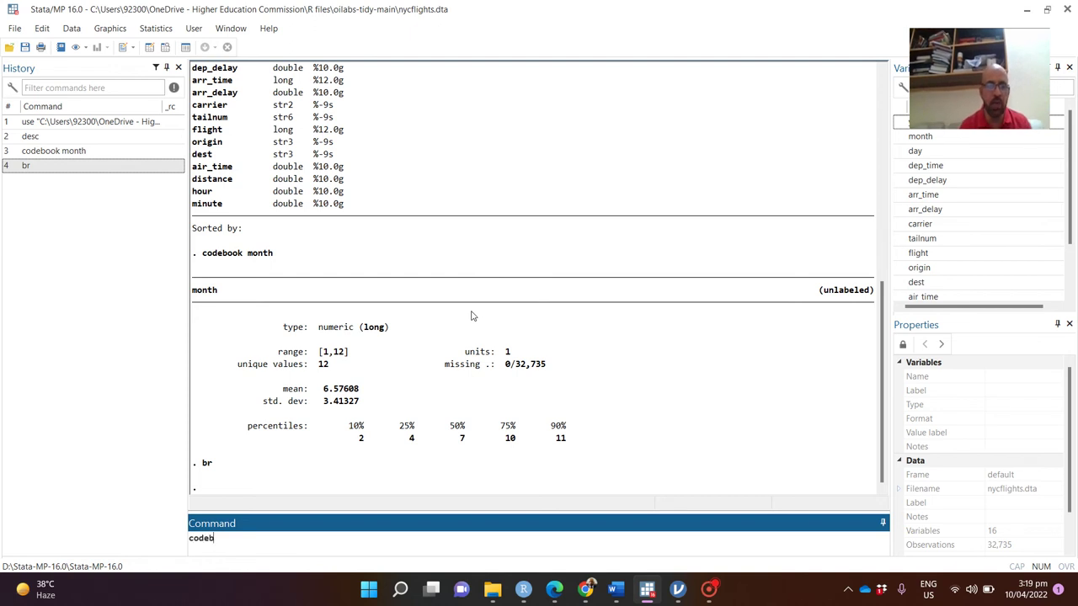
pyautogui.write('ook dep')
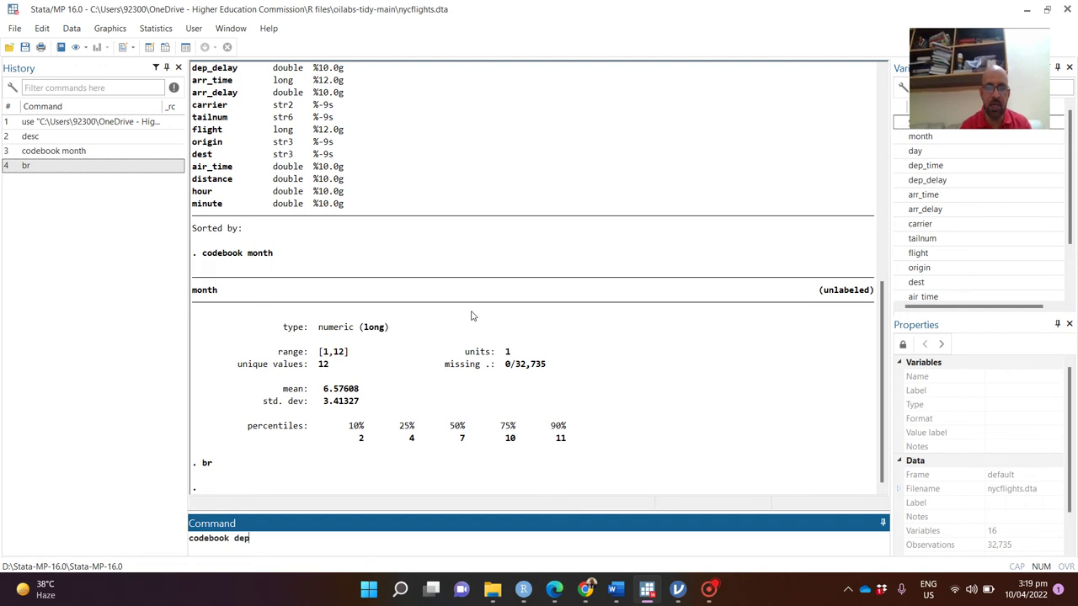
pyautogui.write('_delay')
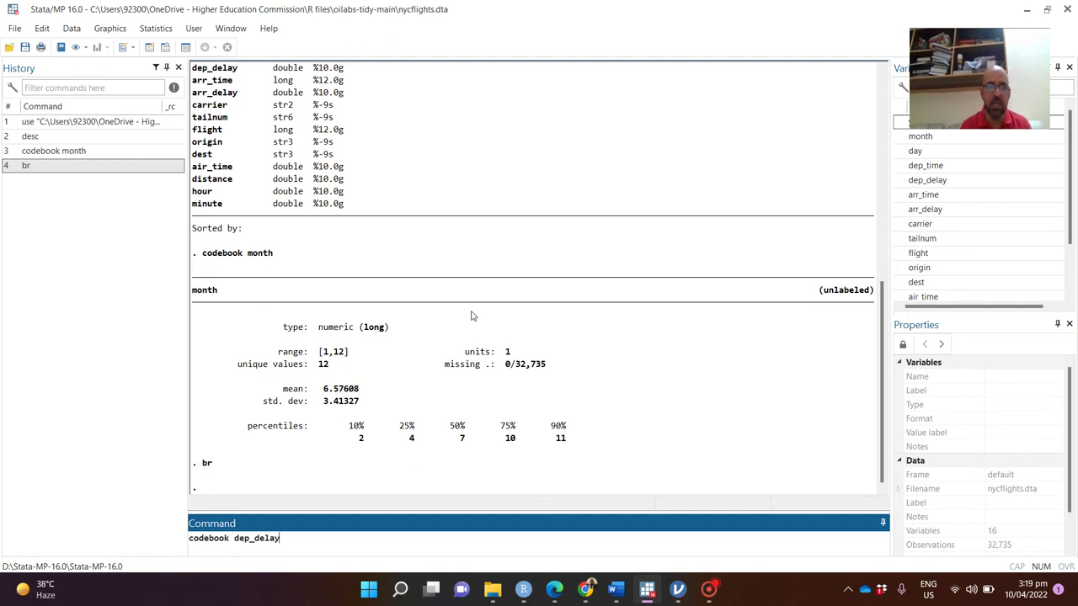
pyautogui.press('Return')
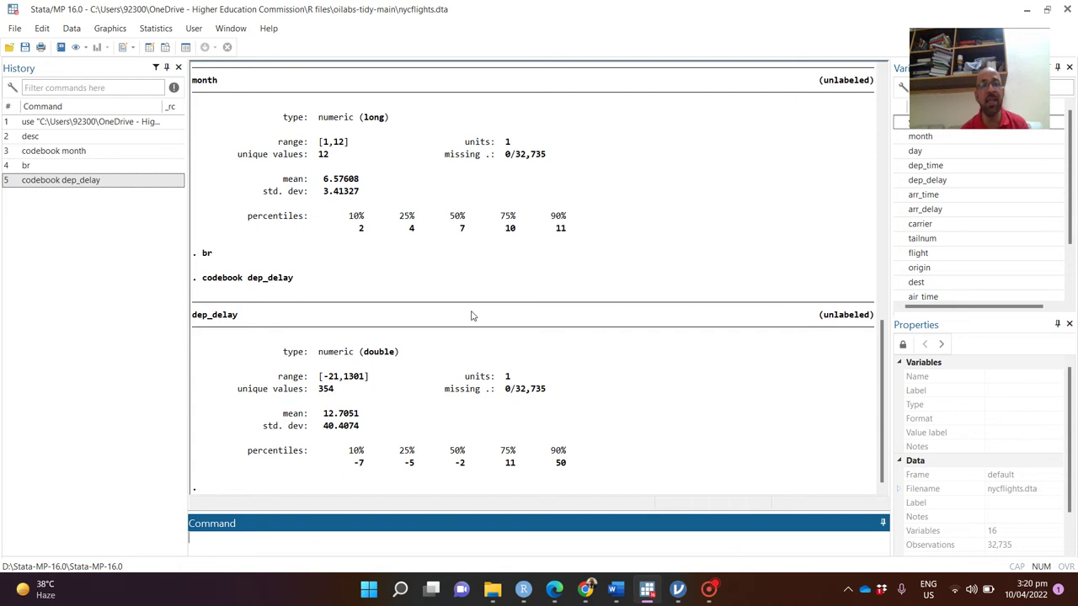
# - Plot a density histogram of dep_delay as continuous data through the histogram dialog, and highlight the bin count in the output
pyautogui.click(382, 545)
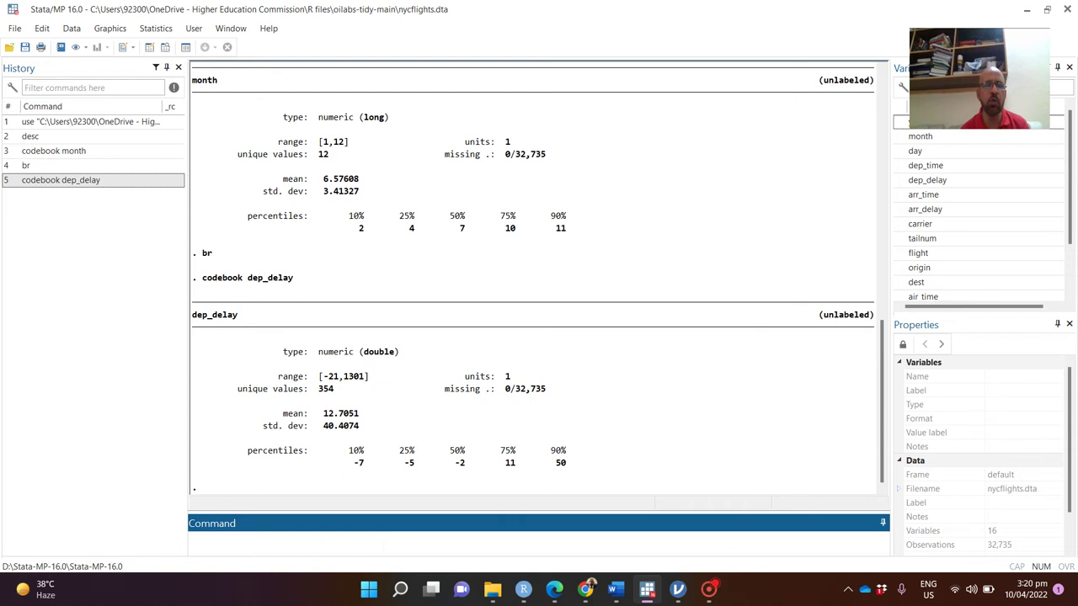
pyautogui.click(110, 29)
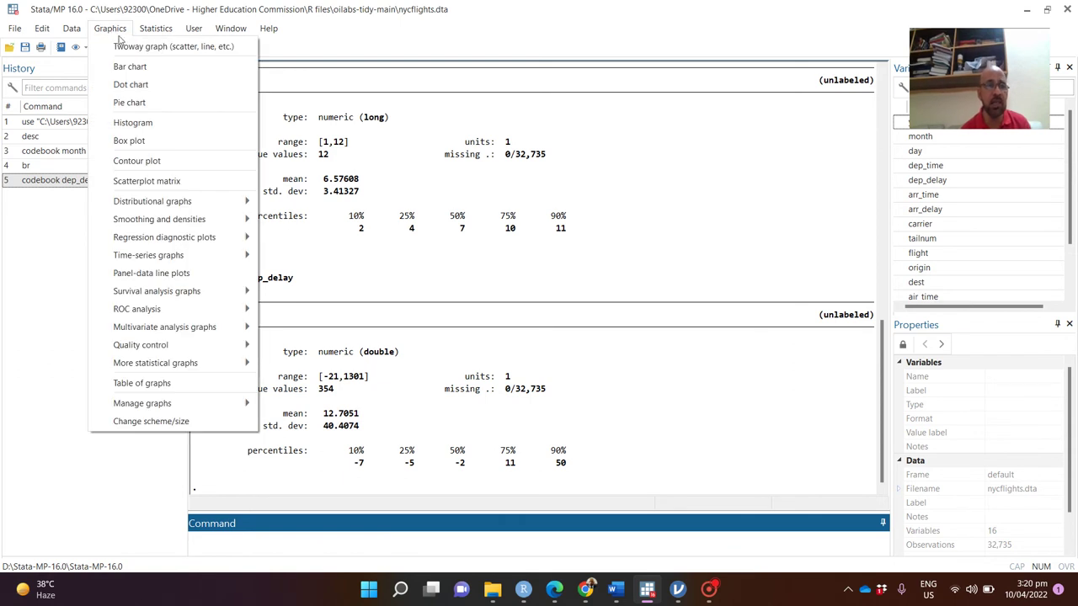
pyautogui.click(152, 125)
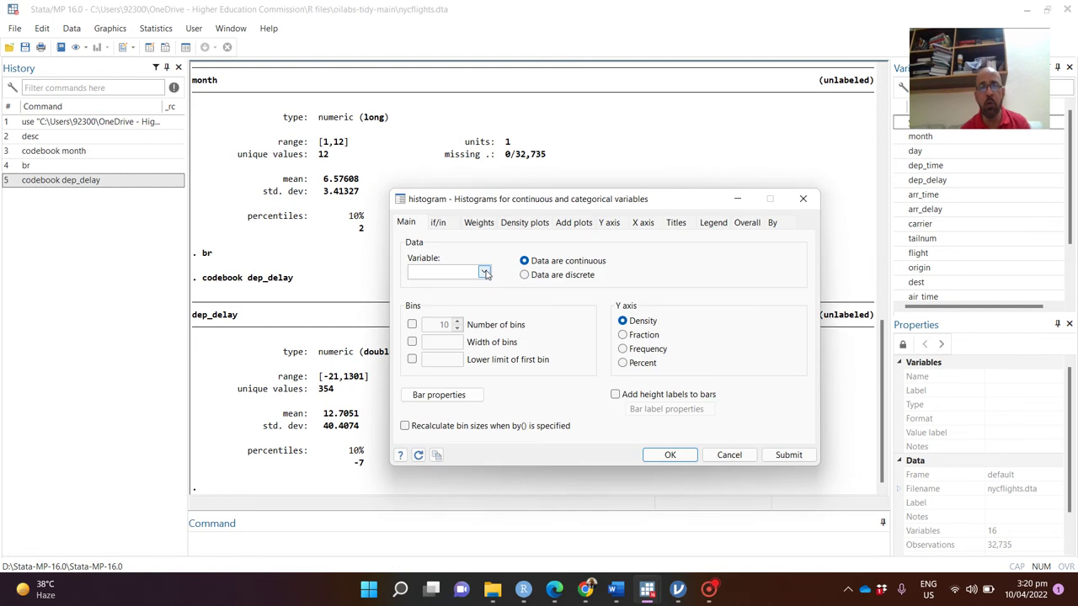
pyautogui.click(485, 272)
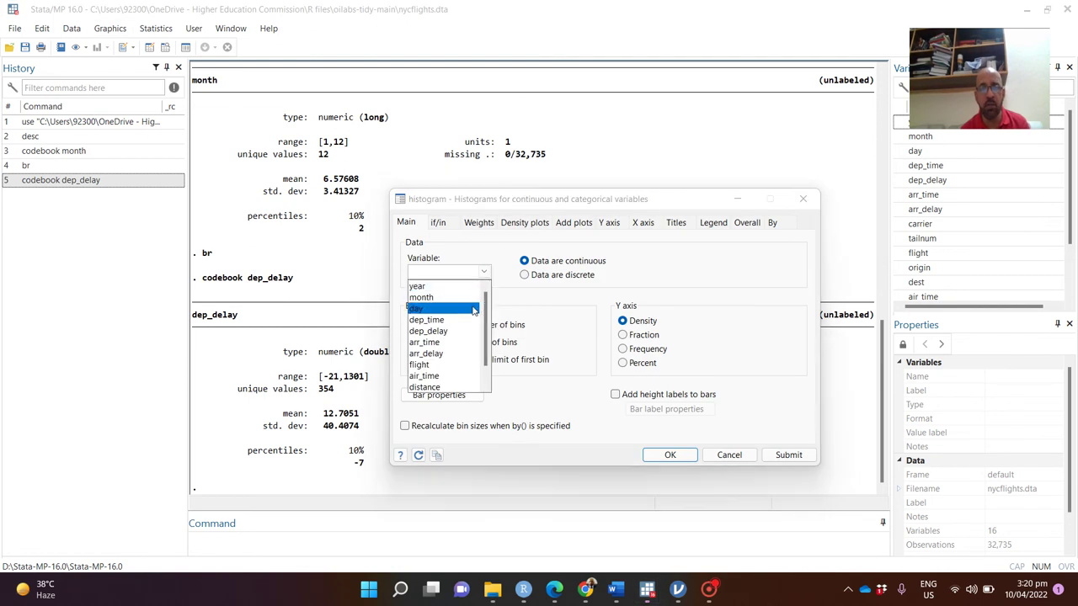
pyautogui.click(446, 335)
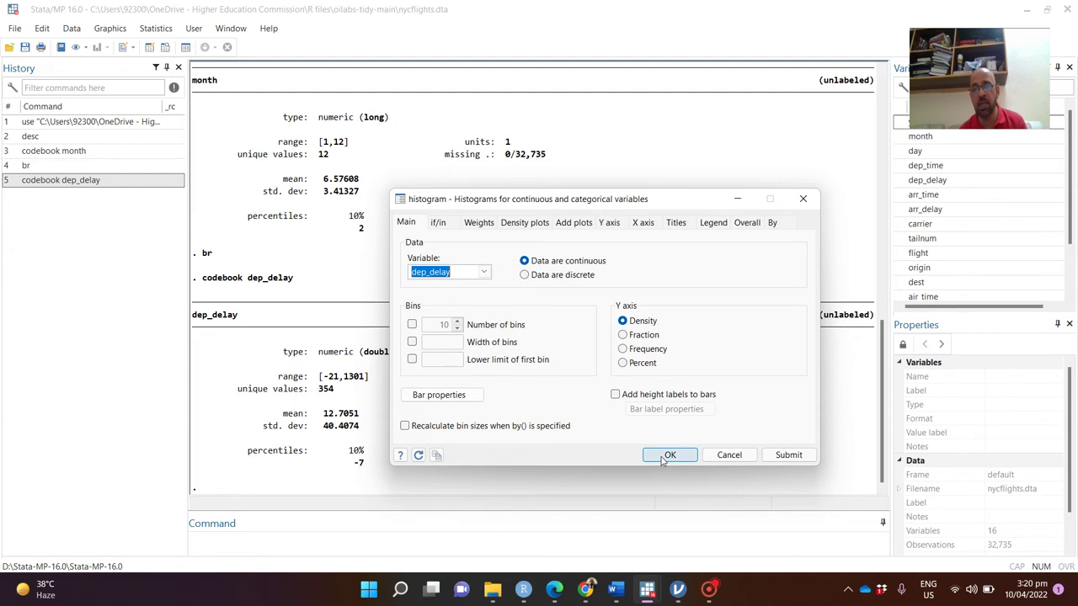
pyautogui.click(802, 459)
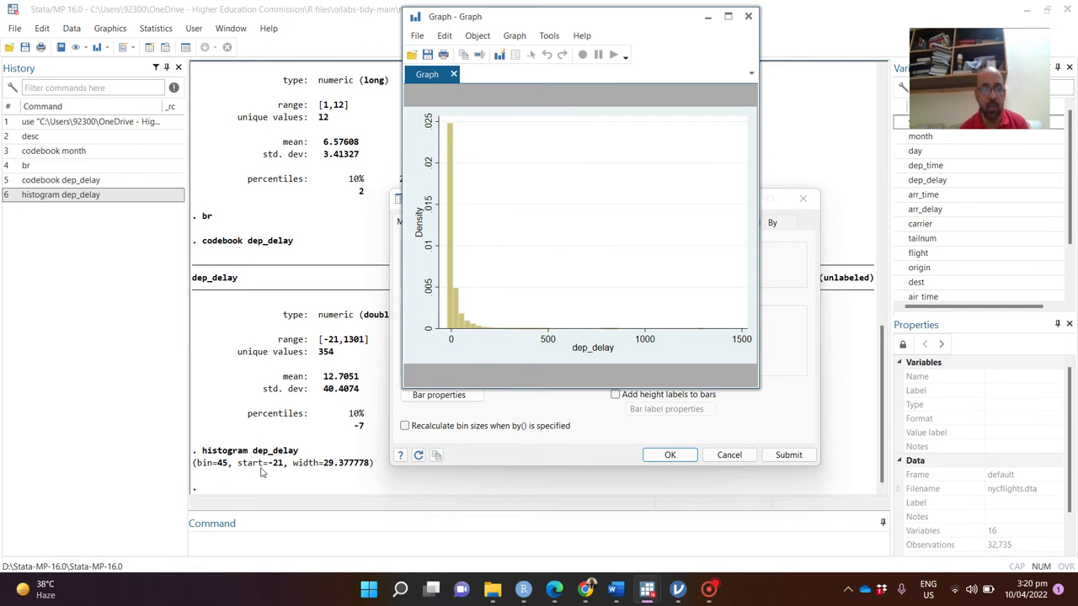
pyautogui.click(197, 466)
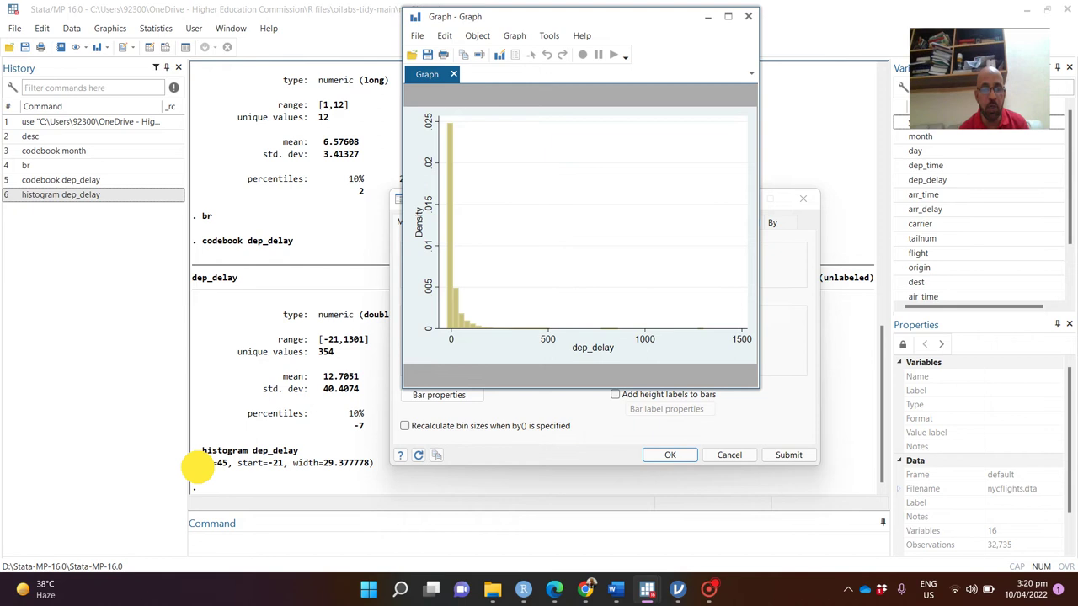
pyautogui.moveTo(196, 466); pyautogui.dragTo(232, 465)
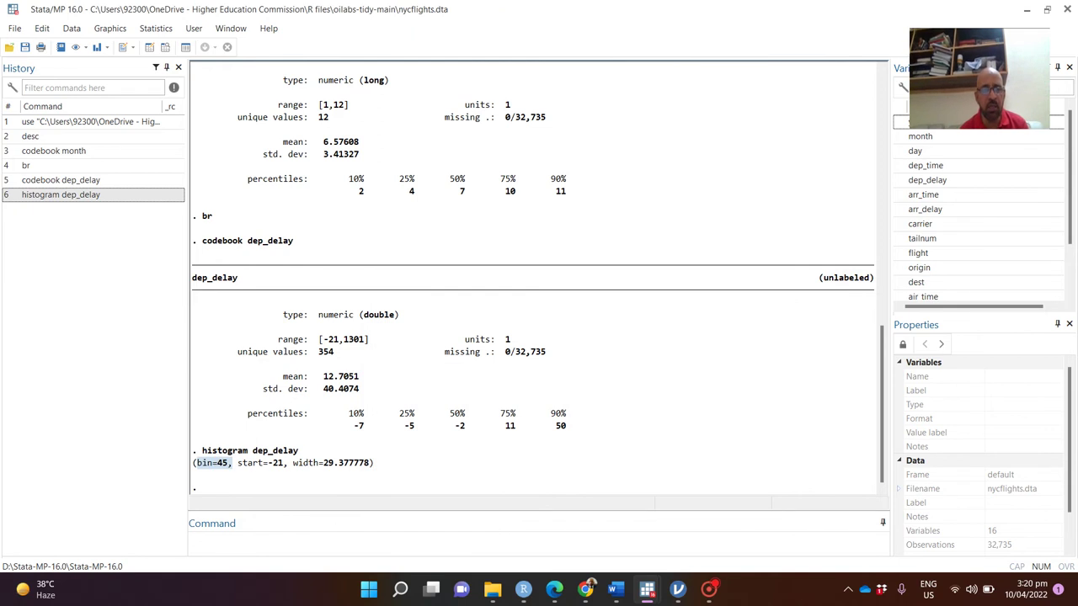
# - Plot the departure delay histogram again by running the command hist dep_delay
pyautogui.click(326, 544)
pyautogui.write('hi')
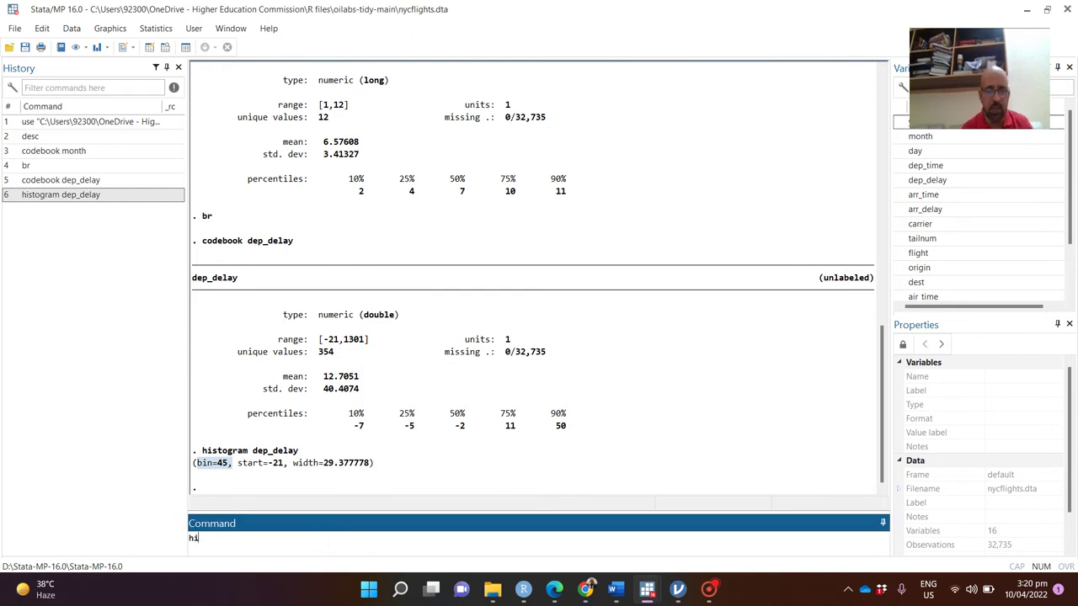
pyautogui.write('st')
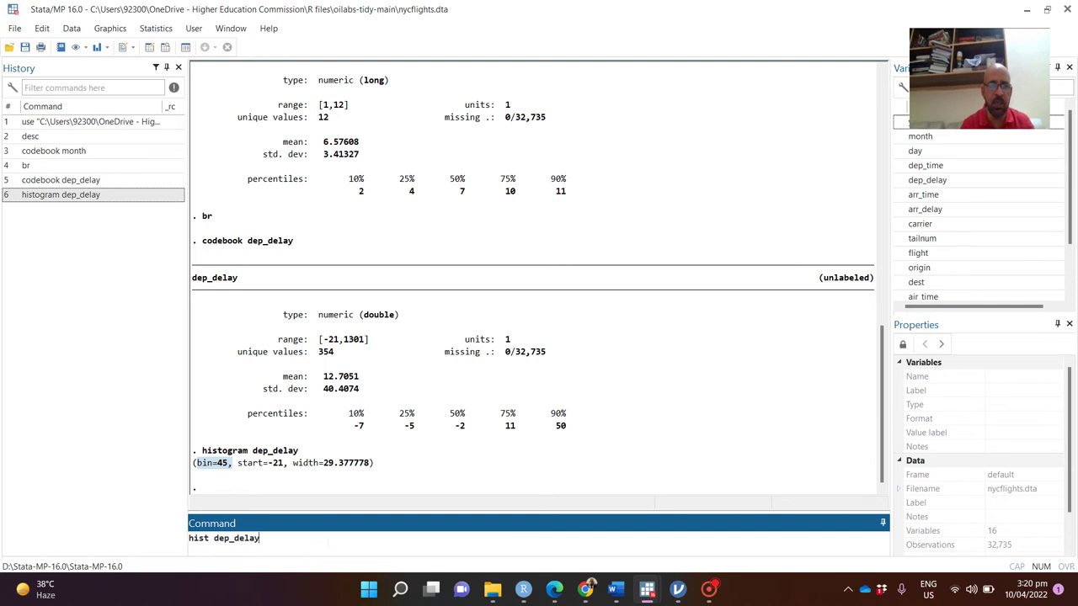
pyautogui.write('dep_delay')
pyautogui.press('Return')
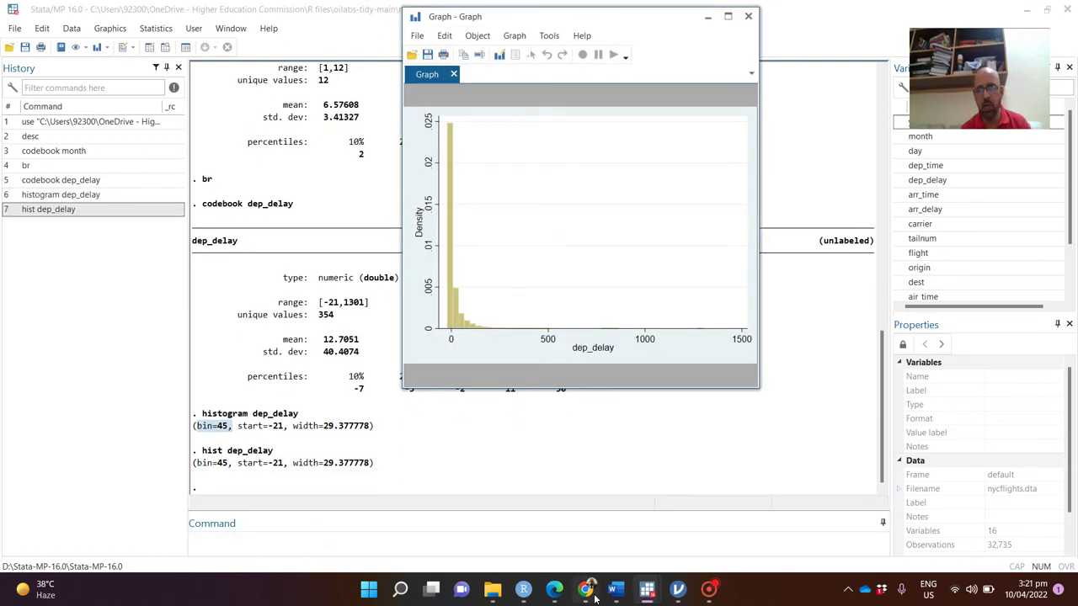
# - Plot the dep_delay histogram with the number of bins set to 15 through the histogram dialog, and view the graph full screen
pyautogui.moveTo(645, 593)
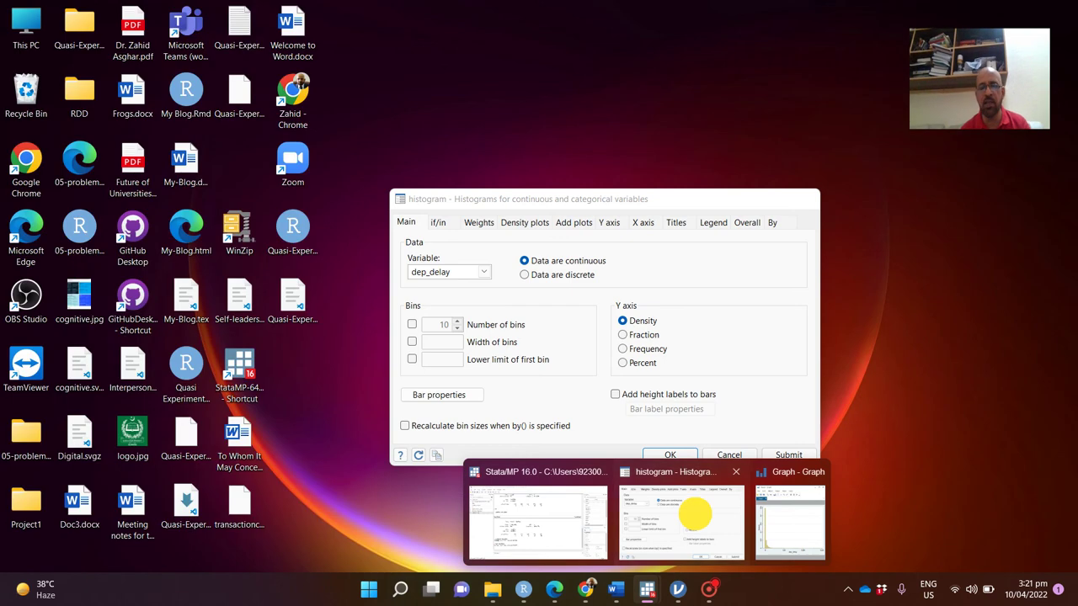
pyautogui.click(698, 518)
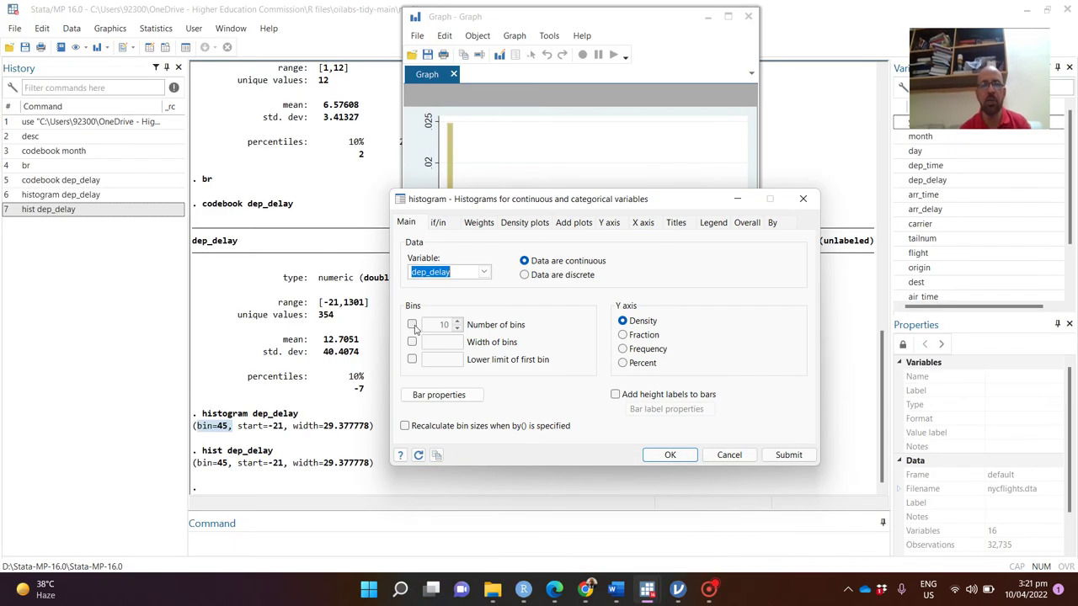
pyautogui.click(412, 326)
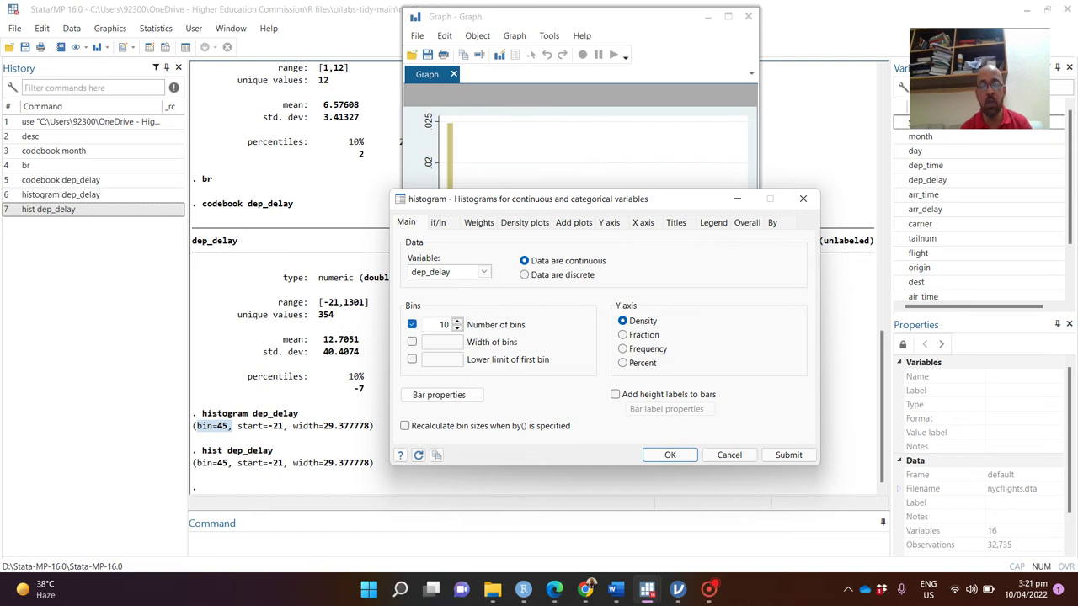
pyautogui.click(436, 324)
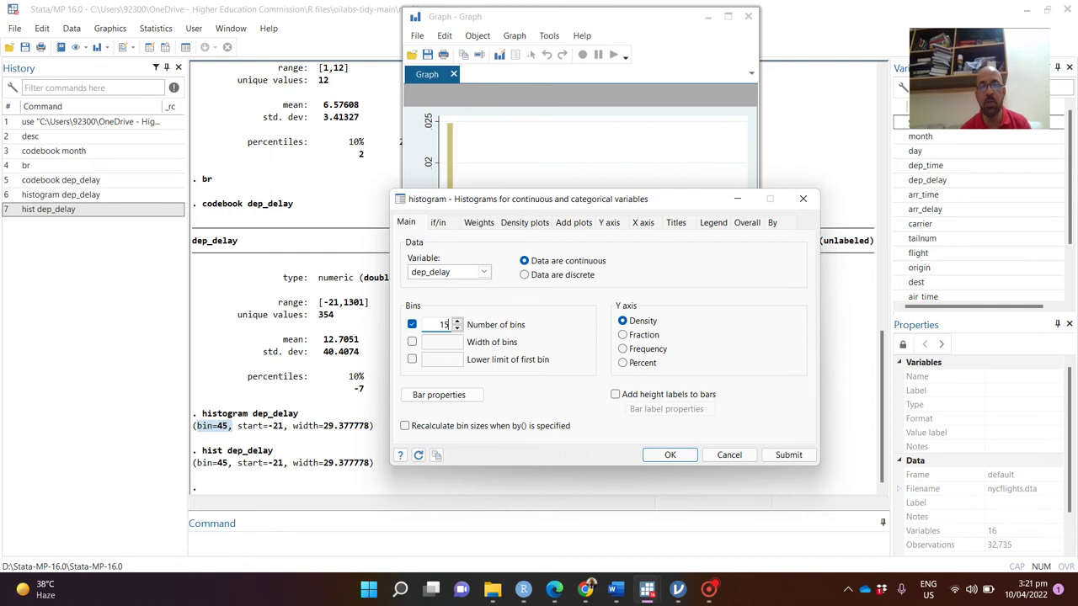
pyautogui.click(771, 455)
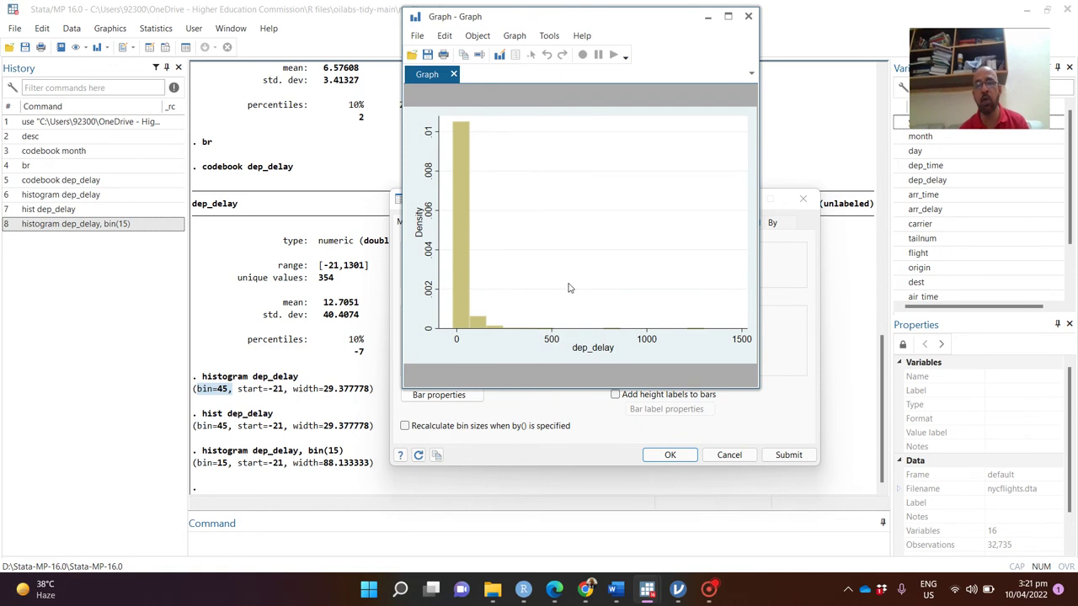
pyautogui.click(728, 18)
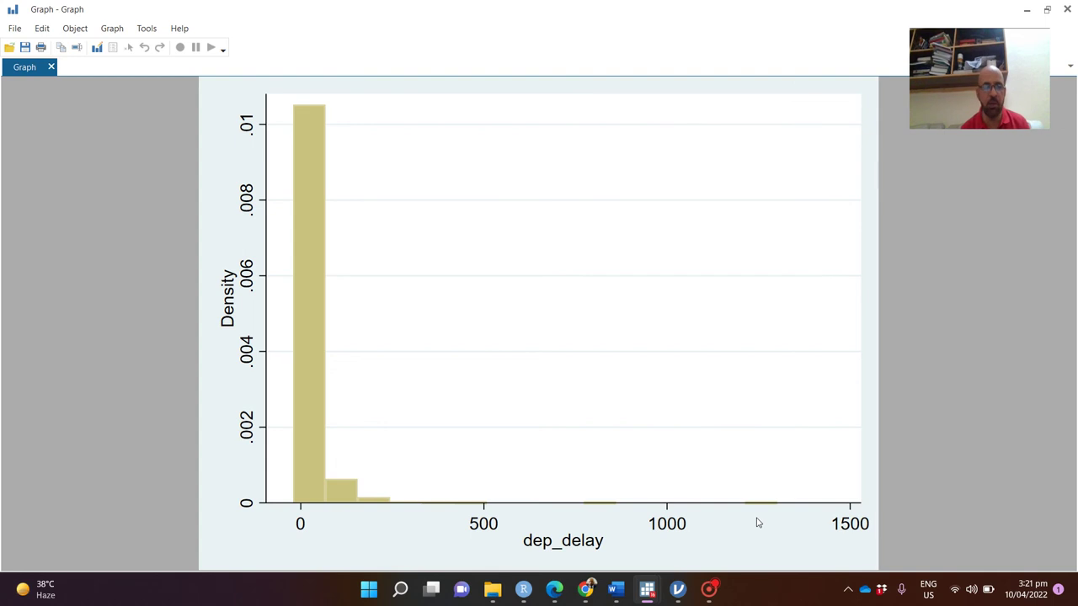
pyautogui.press('Escape')
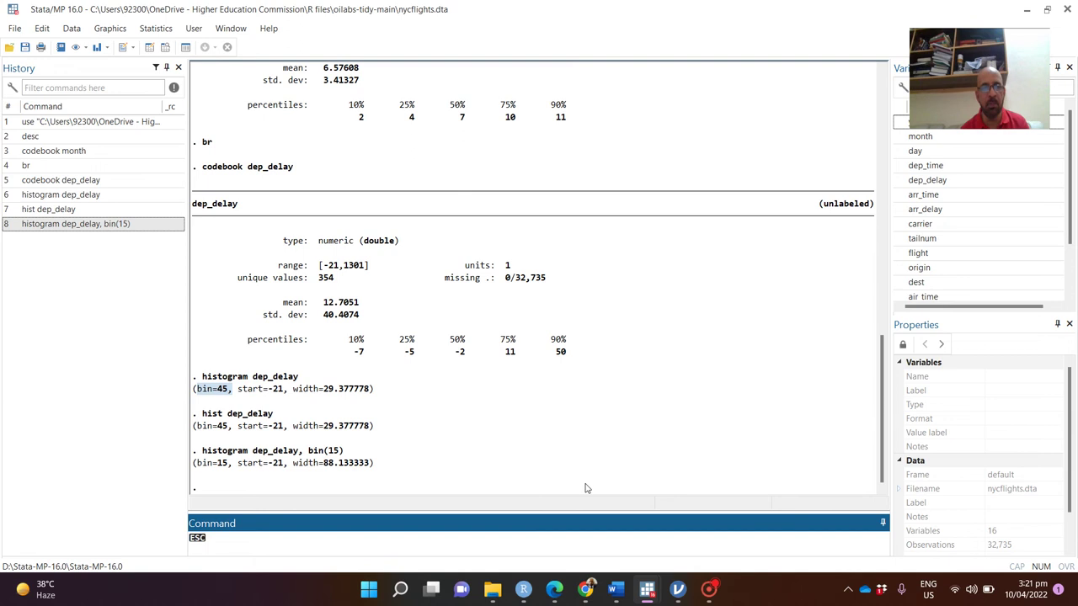
# - Reuse the previous histogram command with 150 bins, running histogram dep_delay, bin(150)
pyautogui.click(123, 224)
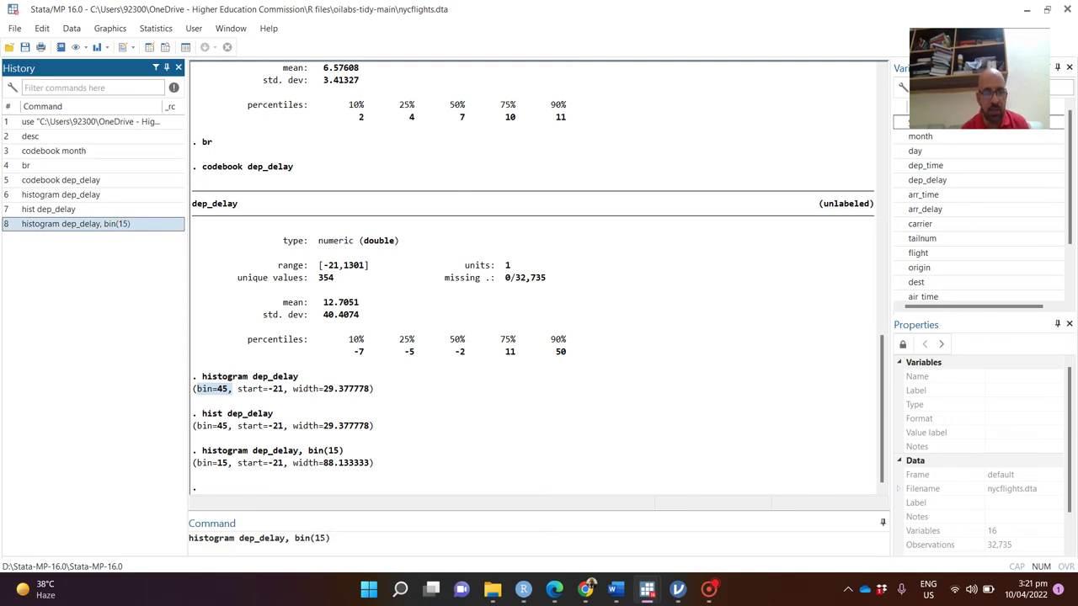
pyautogui.click(327, 538)
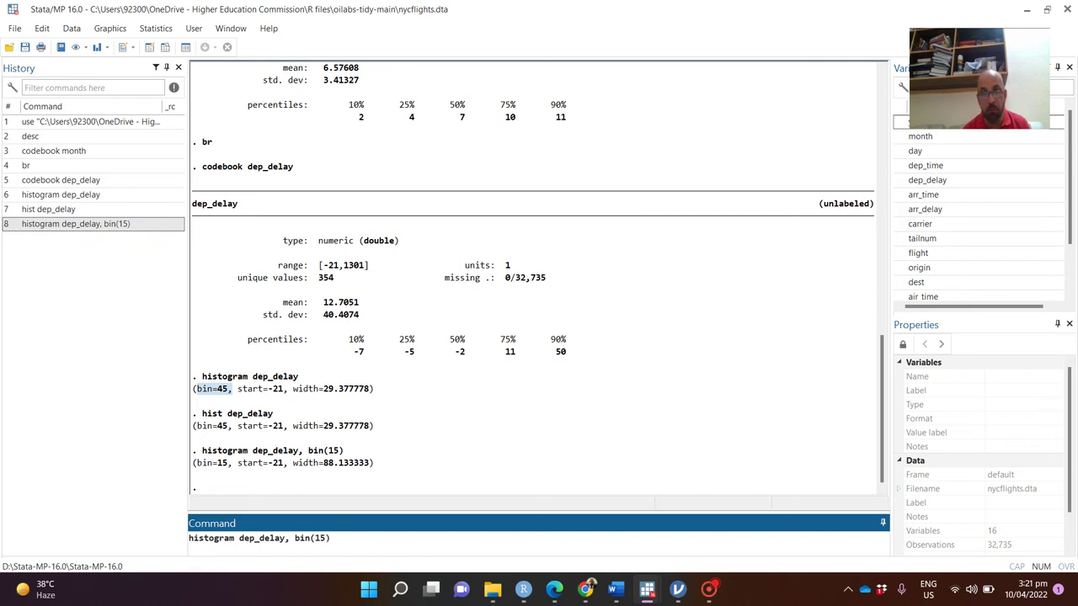
pyautogui.write('0')
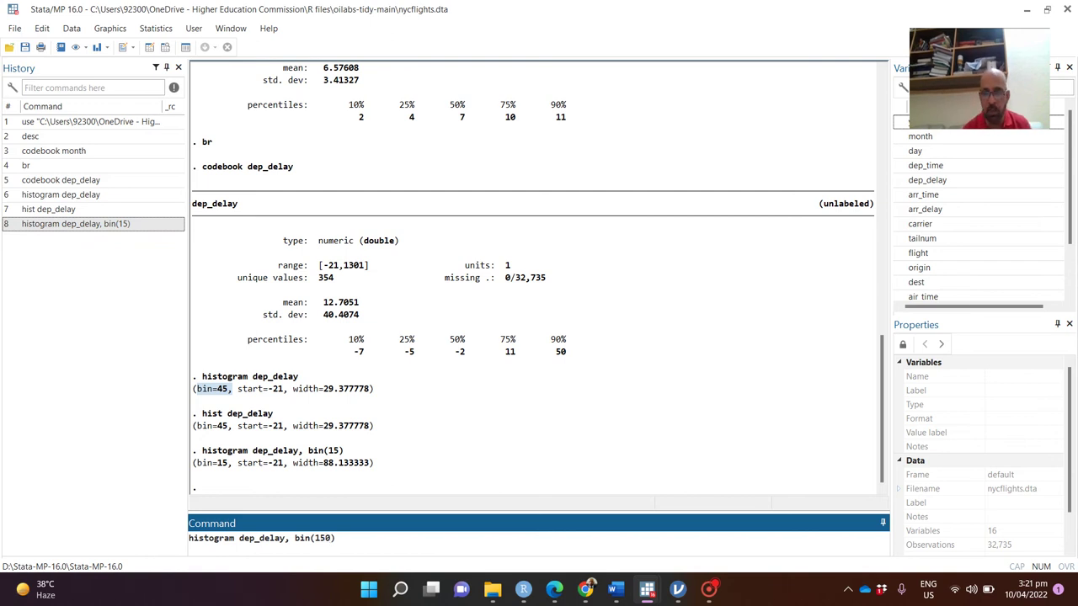
pyautogui.press('Return')
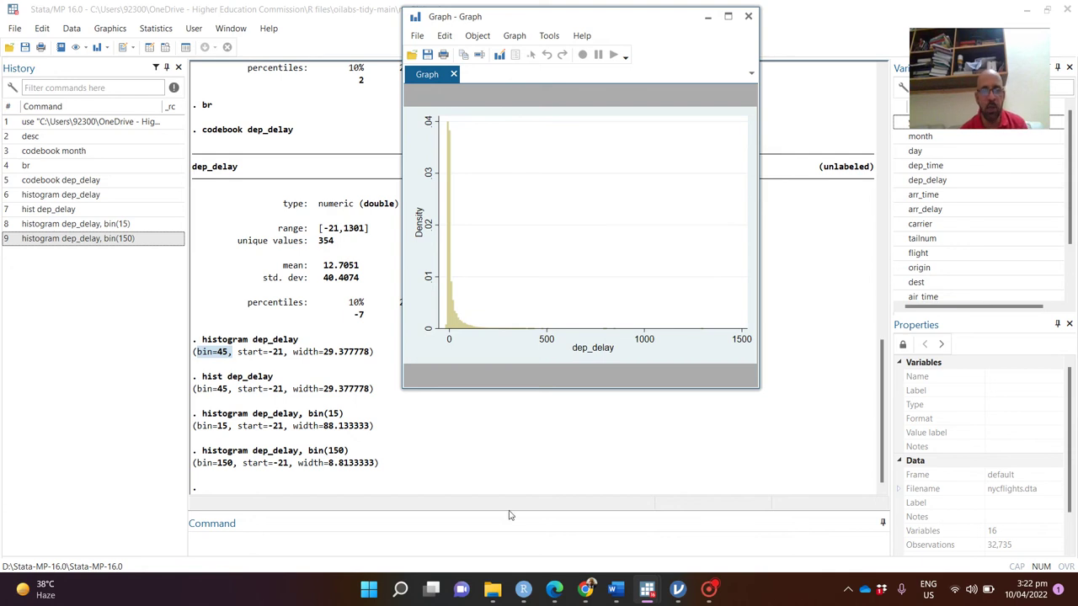
# - Run the command desc and highlight the variable count and the storage types of arr_delay and hour in the output
pyautogui.click(509, 536)
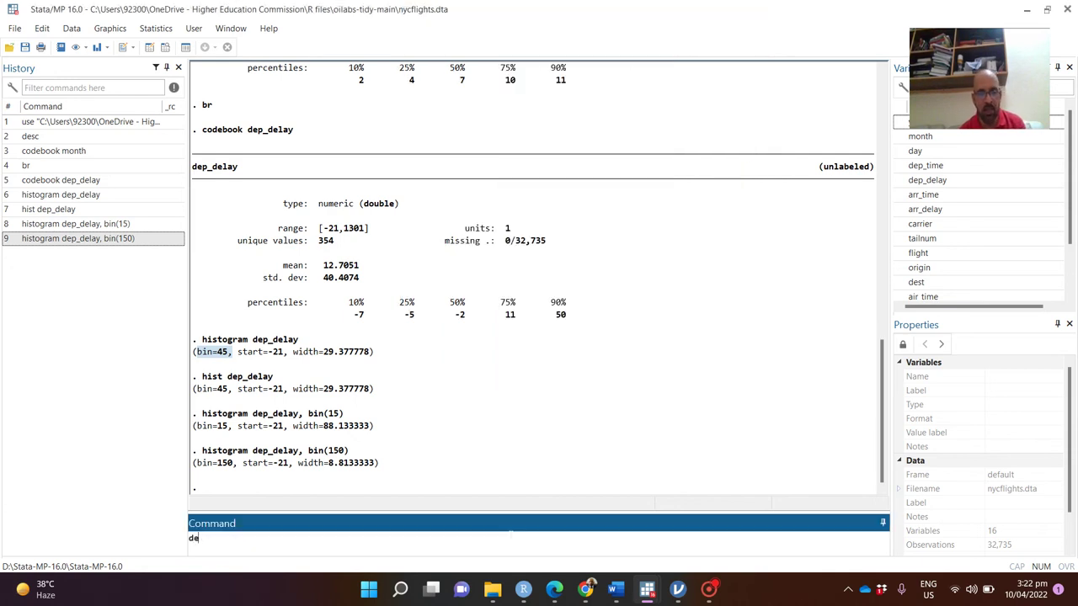
pyautogui.press('Return')
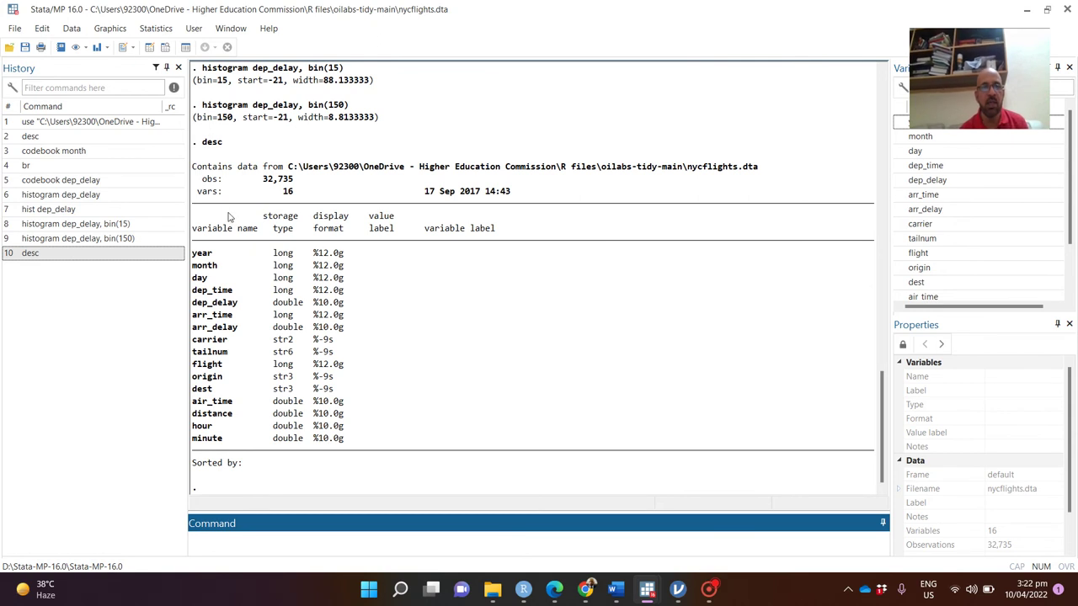
pyautogui.moveTo(263, 182); pyautogui.dragTo(297, 196)
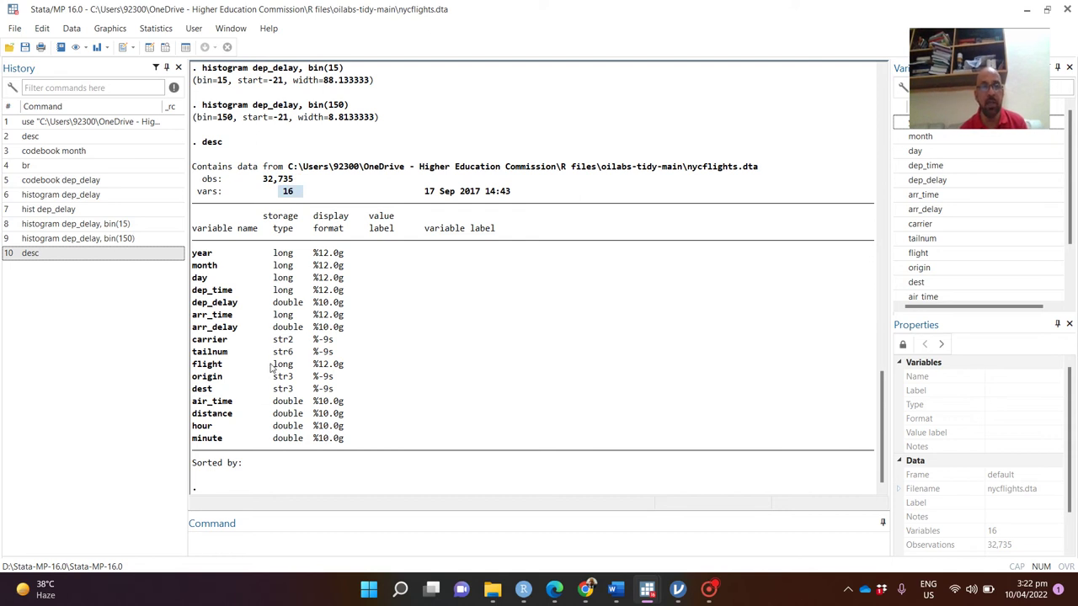
pyautogui.moveTo(271, 329); pyautogui.dragTo(306, 334)
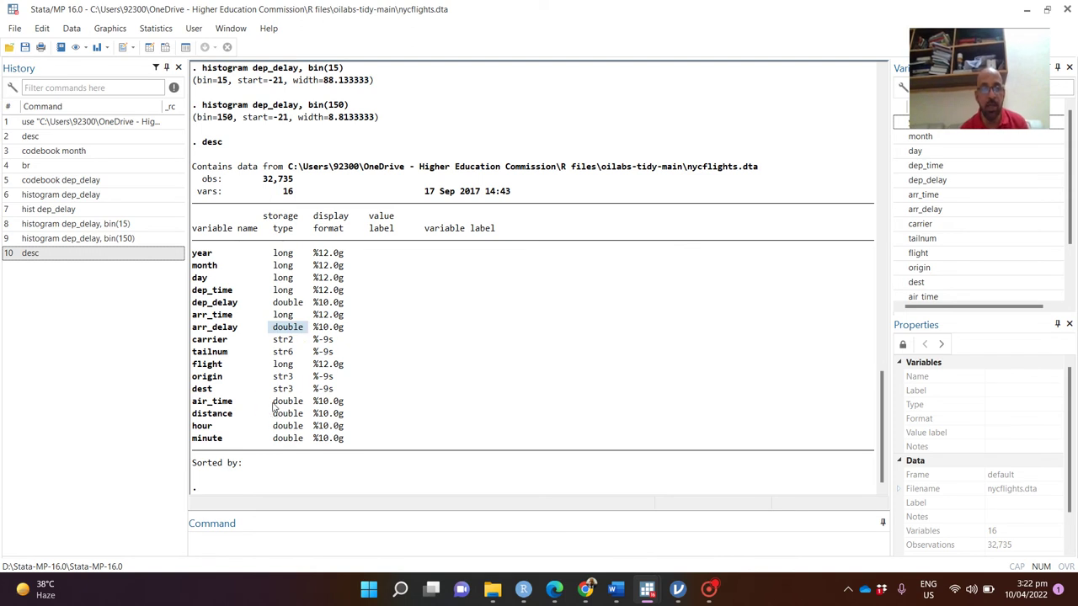
pyautogui.moveTo(273, 403); pyautogui.dragTo(303, 427)
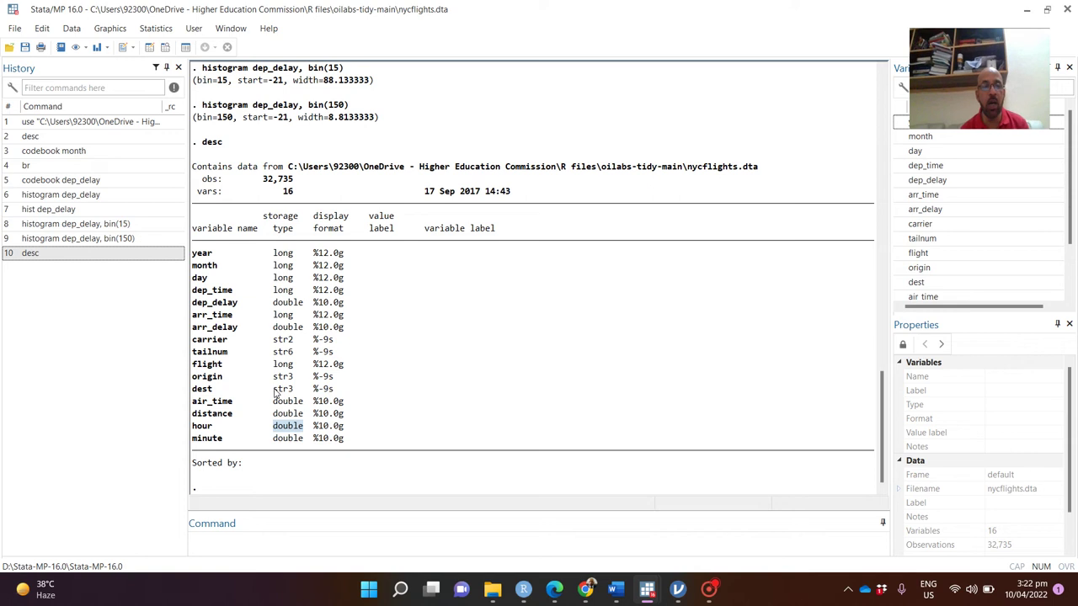
pyautogui.click(356, 534)
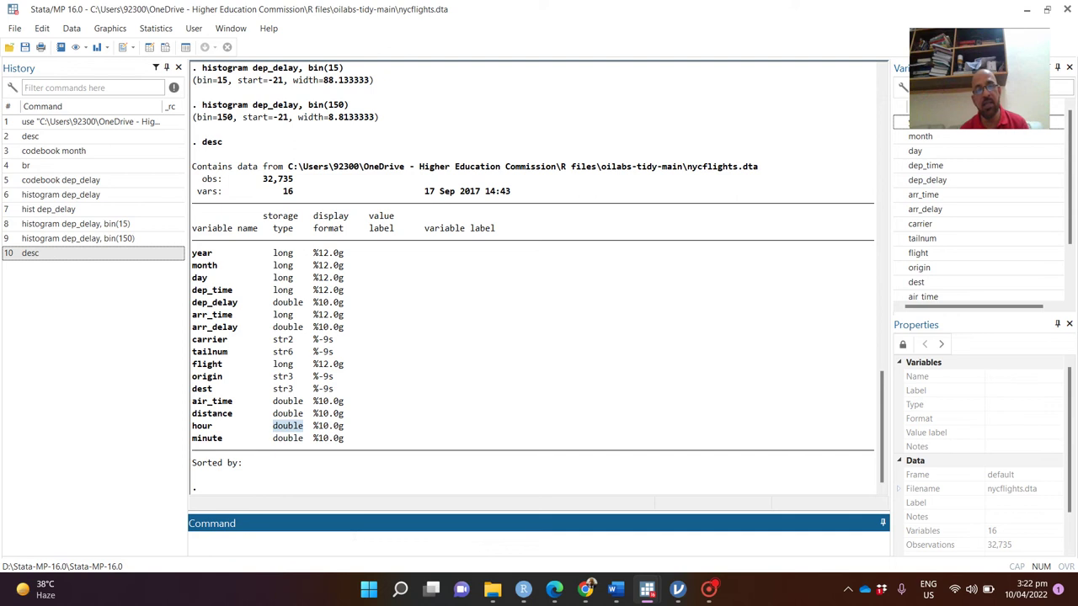
# - Produce summary statistics for dep_delay with the standard display through the summarize dialog, keeping the dialog open
pyautogui.click(155, 30)
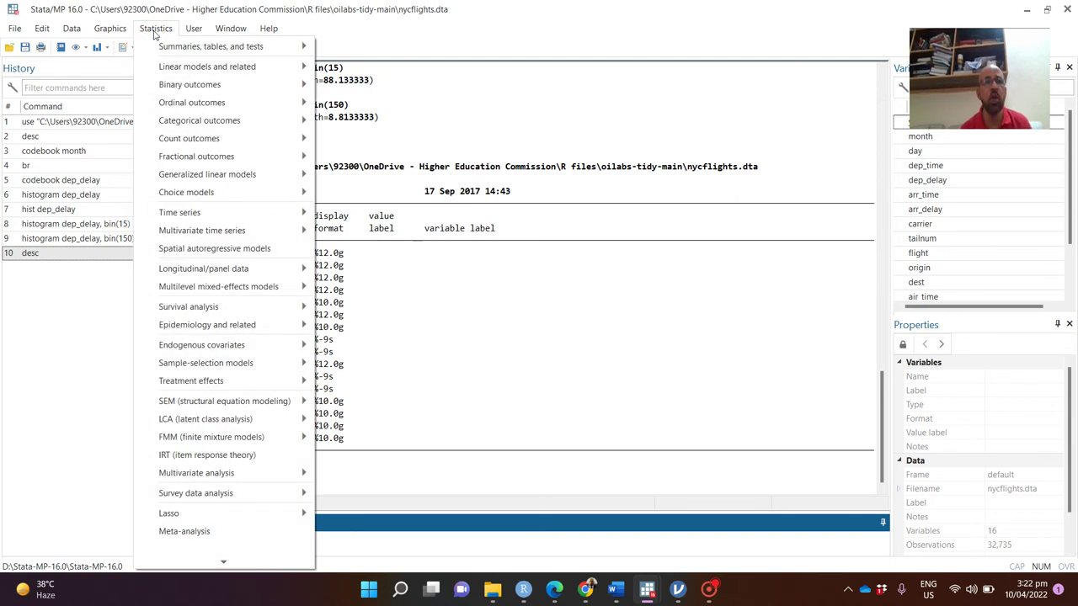
pyautogui.moveTo(174, 50)
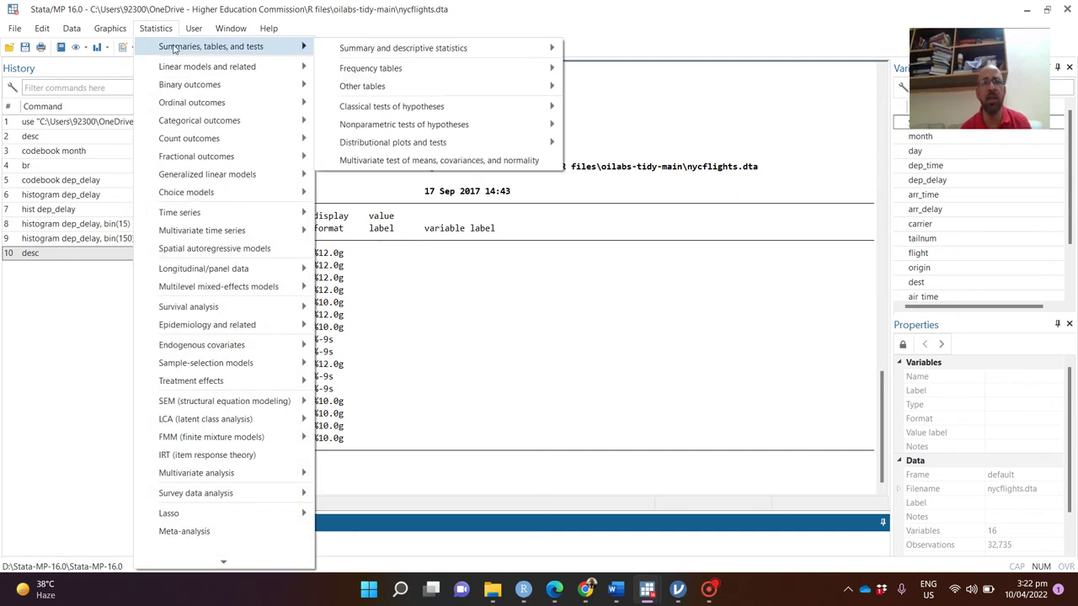
pyautogui.moveTo(425, 49)
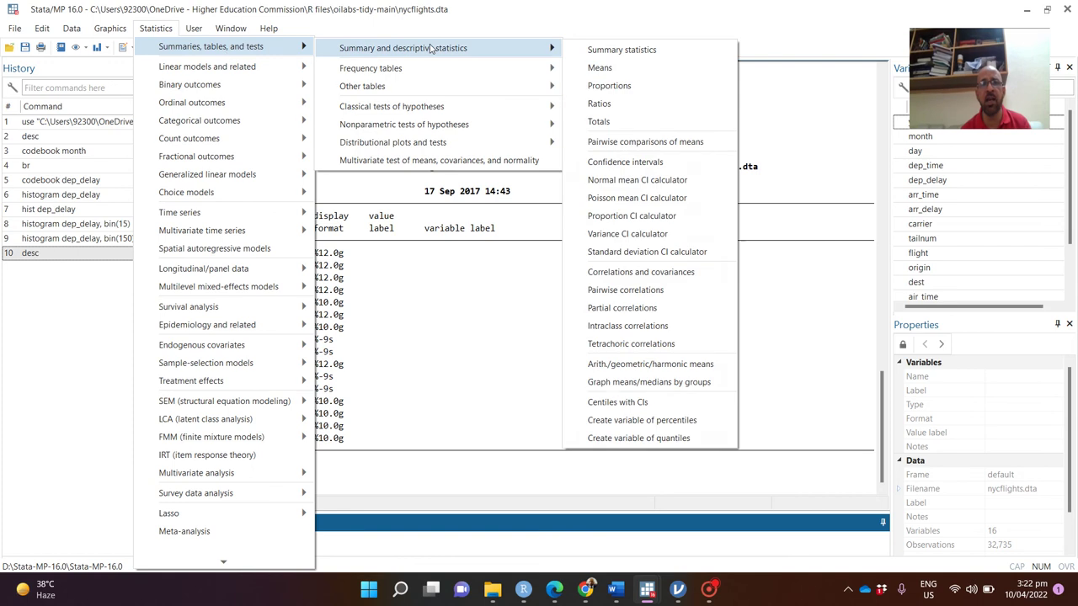
pyautogui.click(621, 49)
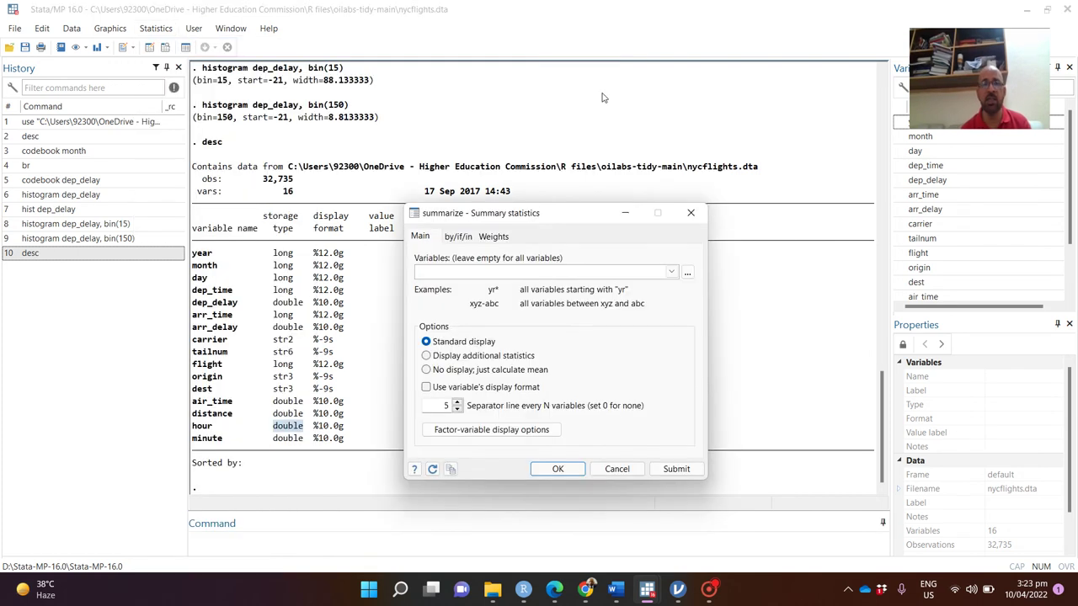
pyautogui.click(671, 273)
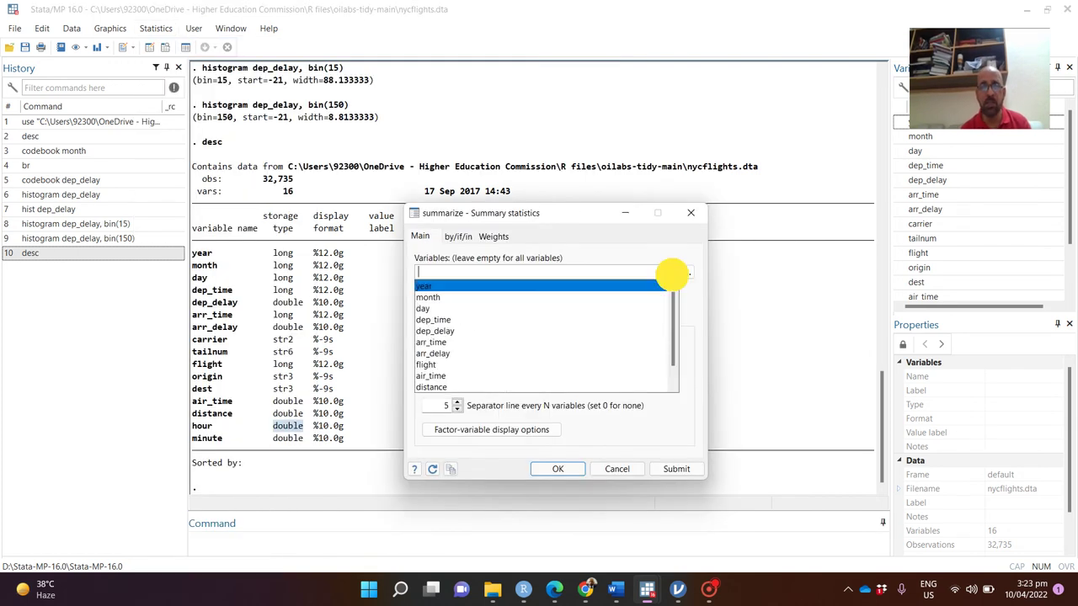
pyautogui.click(609, 335)
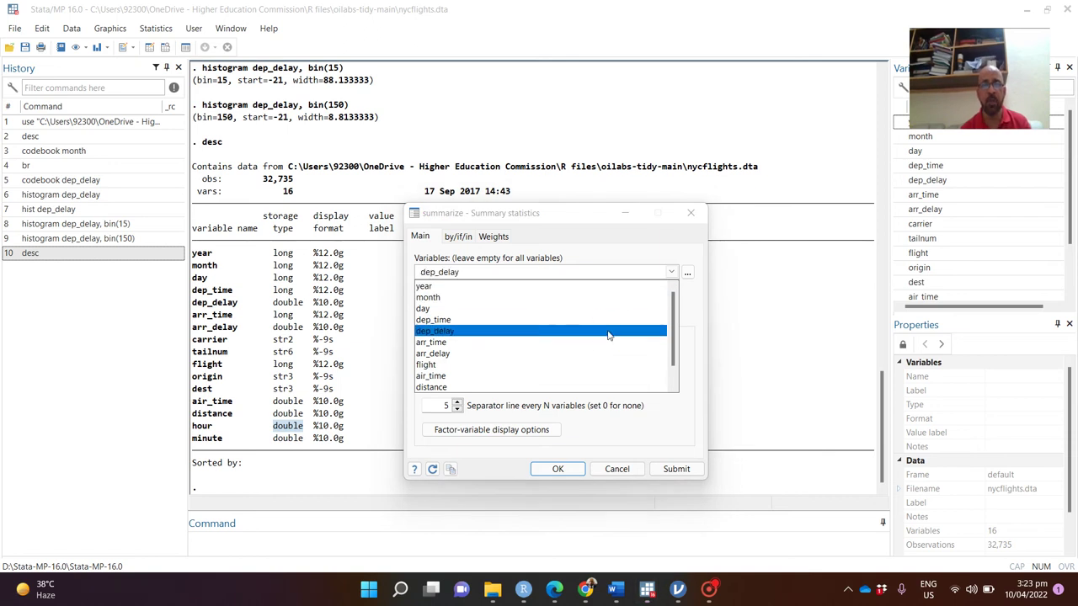
pyautogui.click(697, 307)
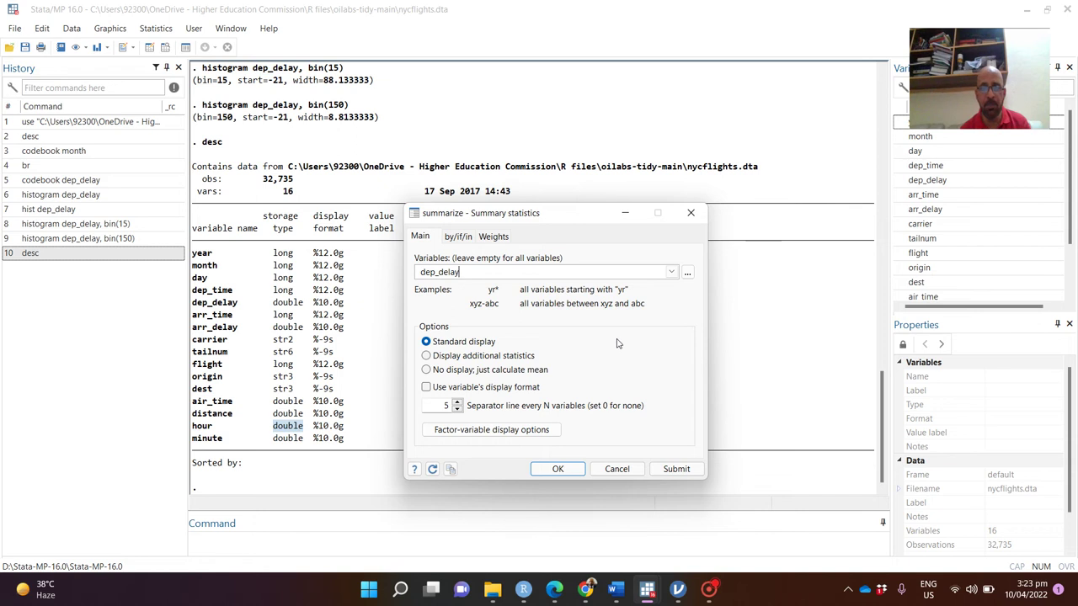
pyautogui.click(674, 469)
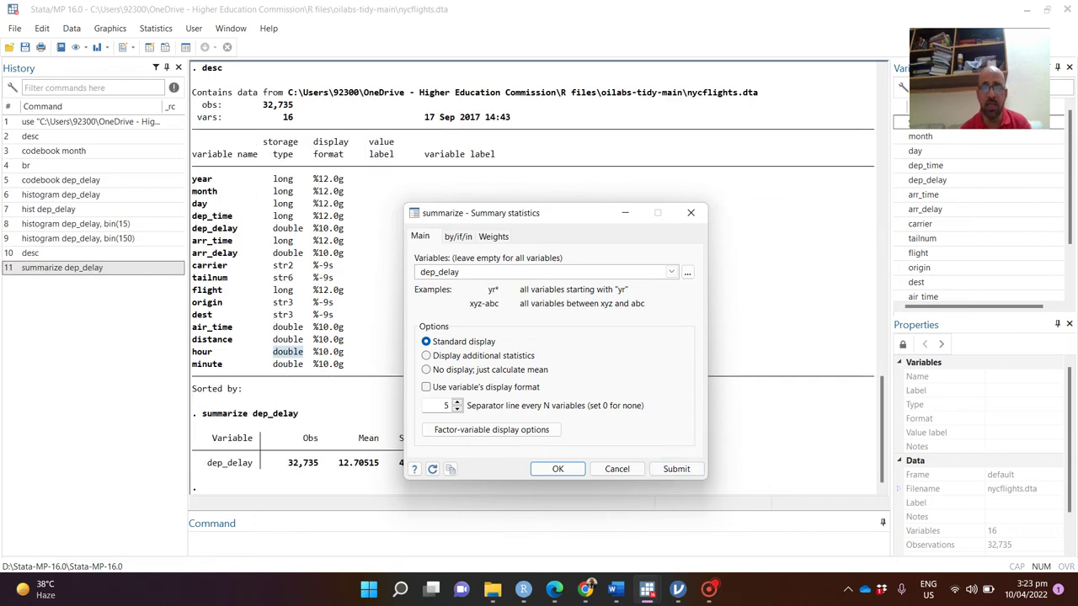
# - Uncover the summary output by moving the dialog aside, and highlight the standard deviation and the mean of dep_delay
pyautogui.moveTo(592, 216); pyautogui.dragTo(677, 147)
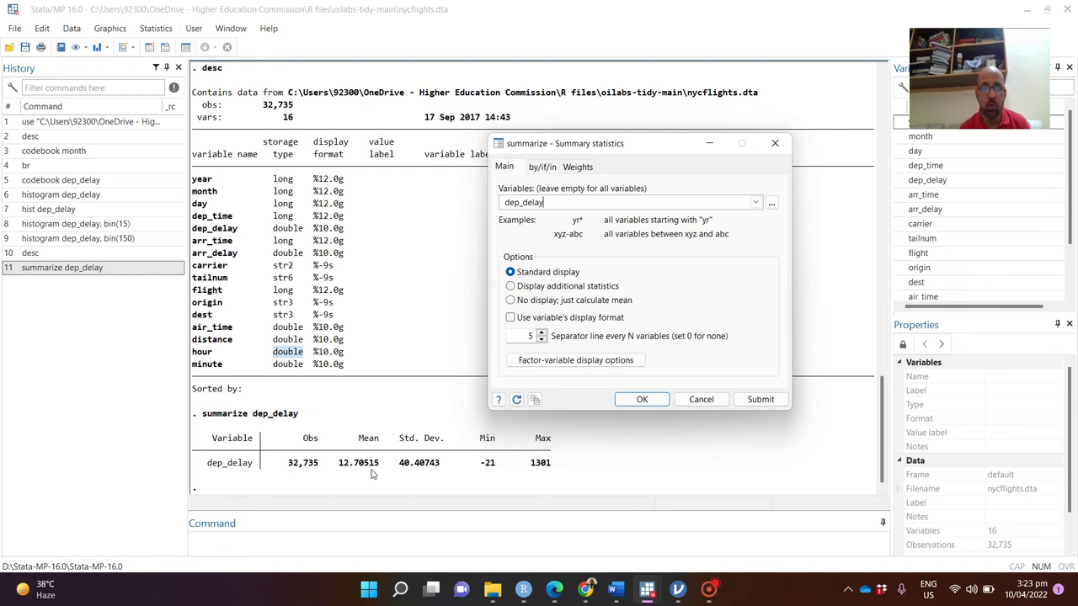
pyautogui.click(396, 470)
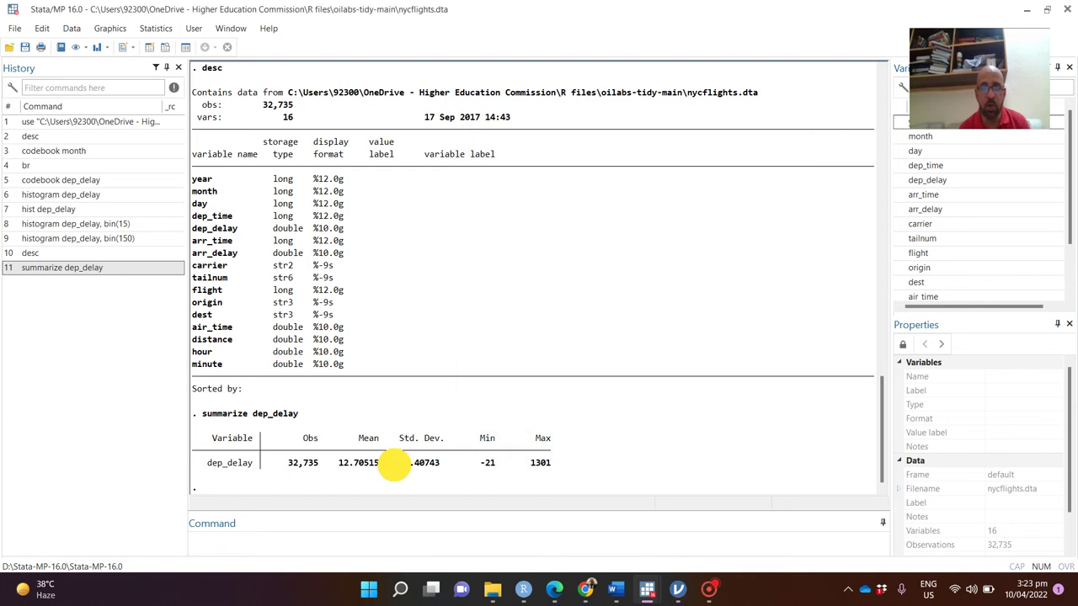
pyautogui.moveTo(397, 464); pyautogui.dragTo(452, 468)
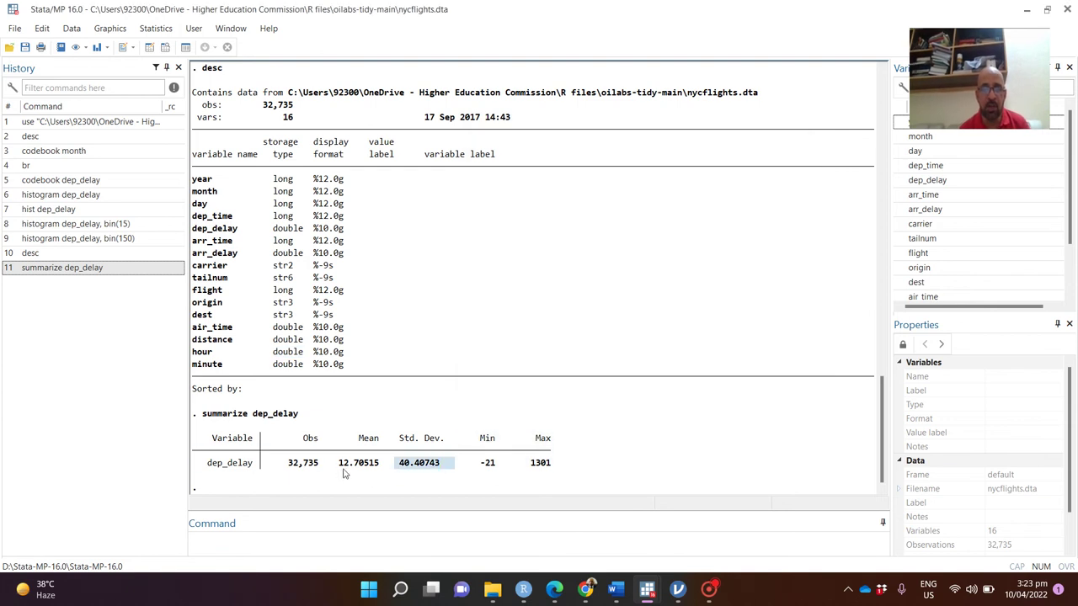
pyautogui.moveTo(341, 465); pyautogui.dragTo(390, 470)
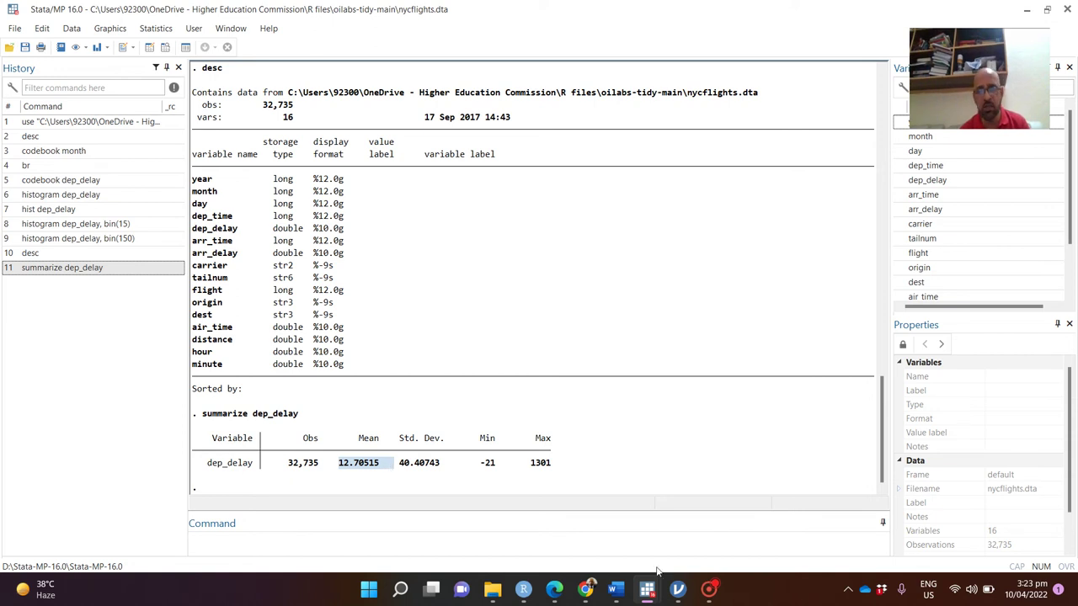
# - Summarize dep_delay again with additional statistics displayed, and highlight the 50% percentile row in the detailed output
pyautogui.moveTo(657, 590)
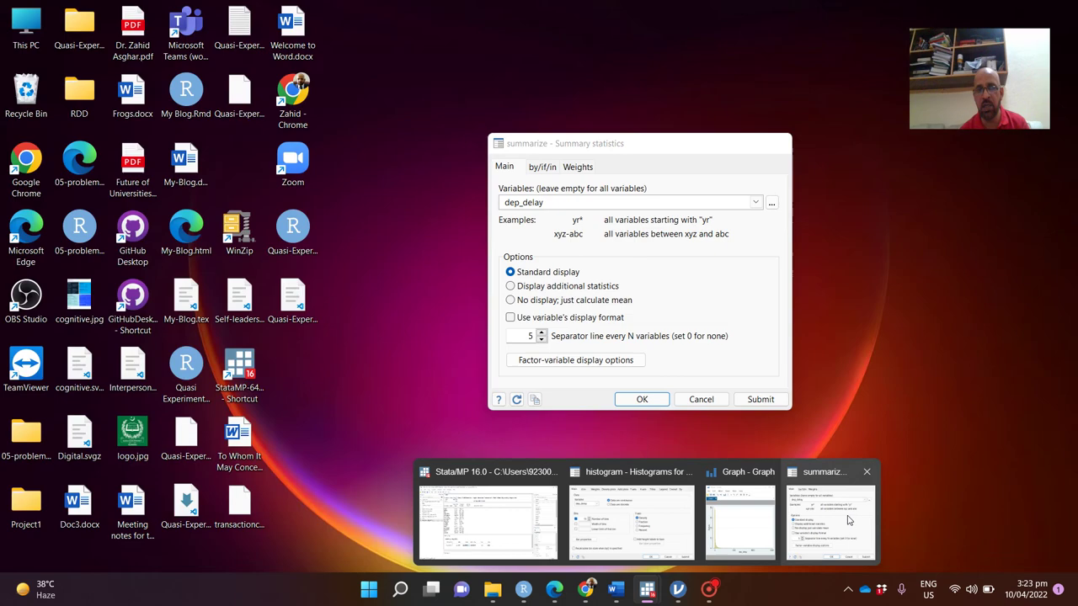
pyautogui.click(847, 517)
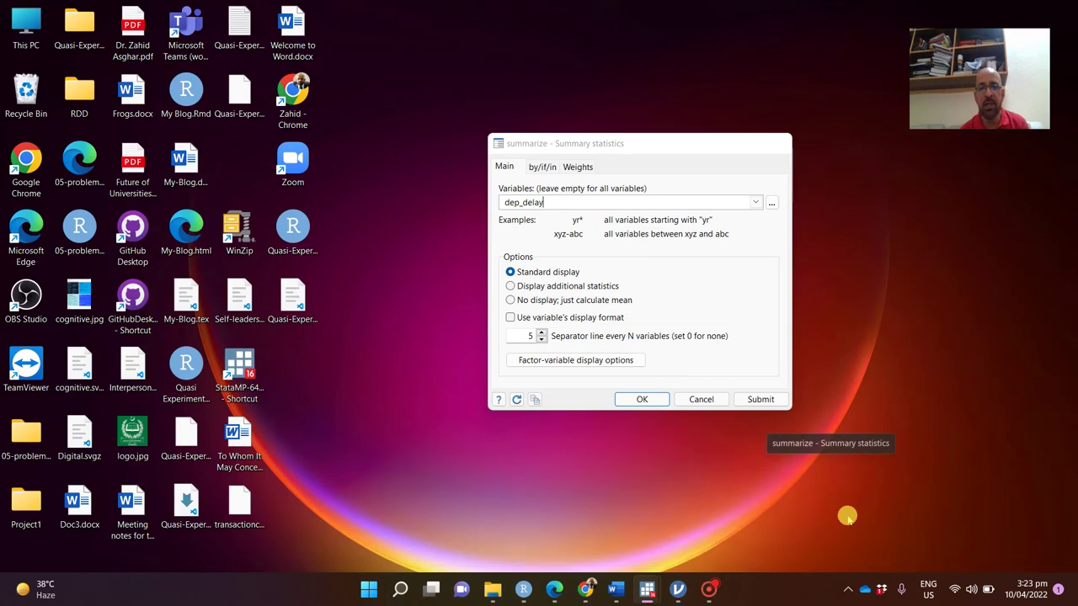
pyautogui.click(510, 287)
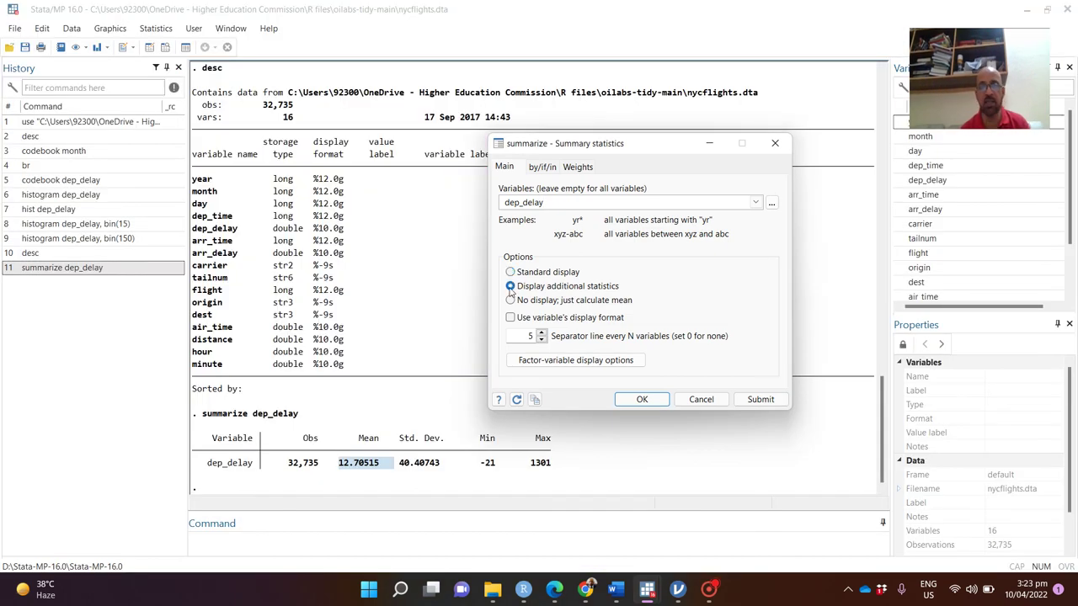
pyautogui.click(773, 401)
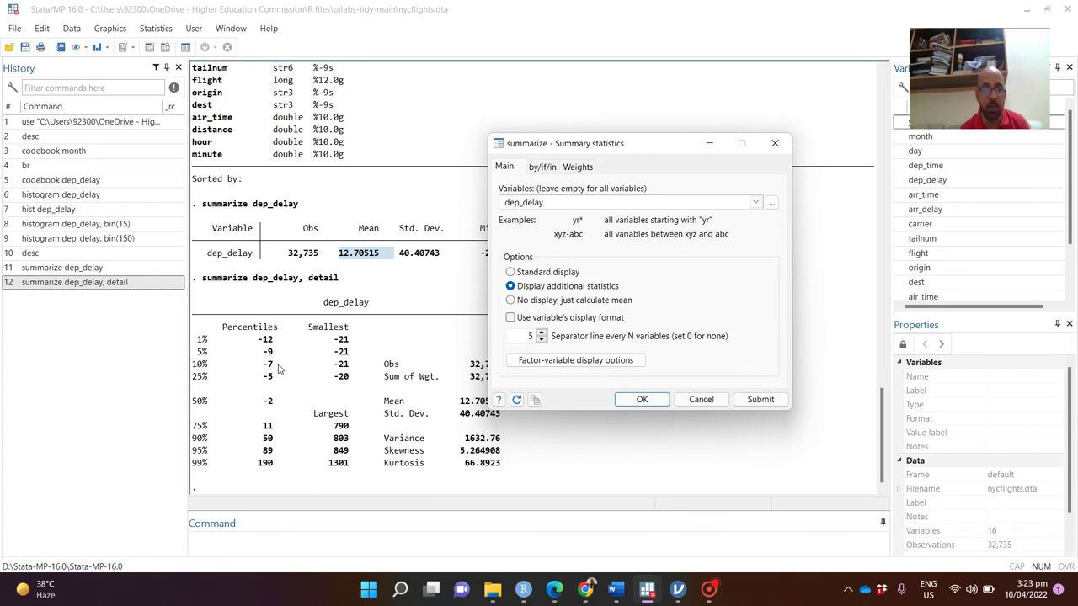
pyautogui.click(210, 383)
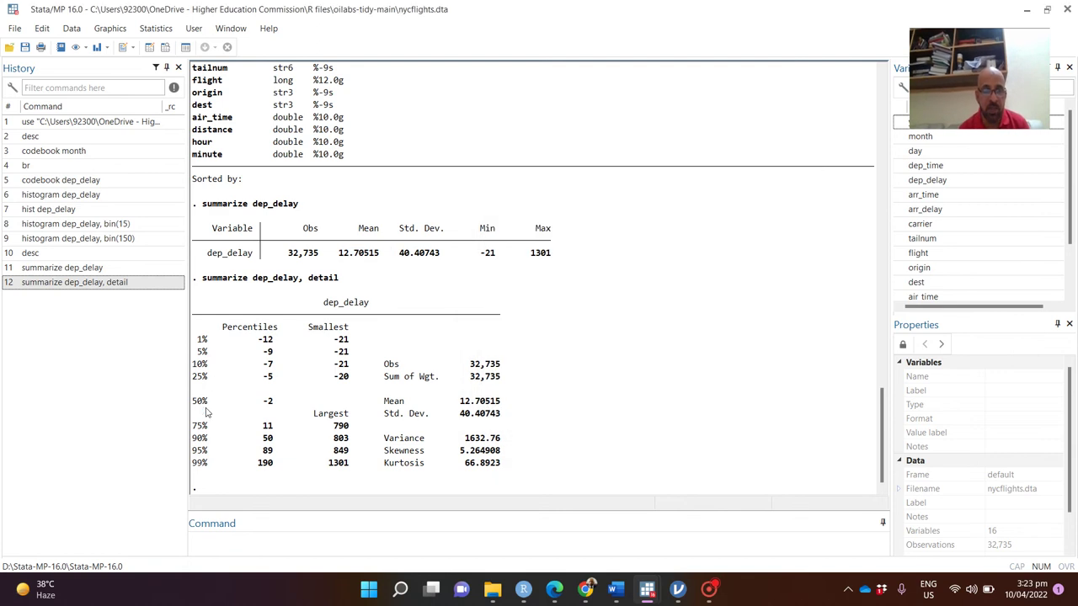
pyautogui.moveTo(200, 401); pyautogui.dragTo(278, 419)
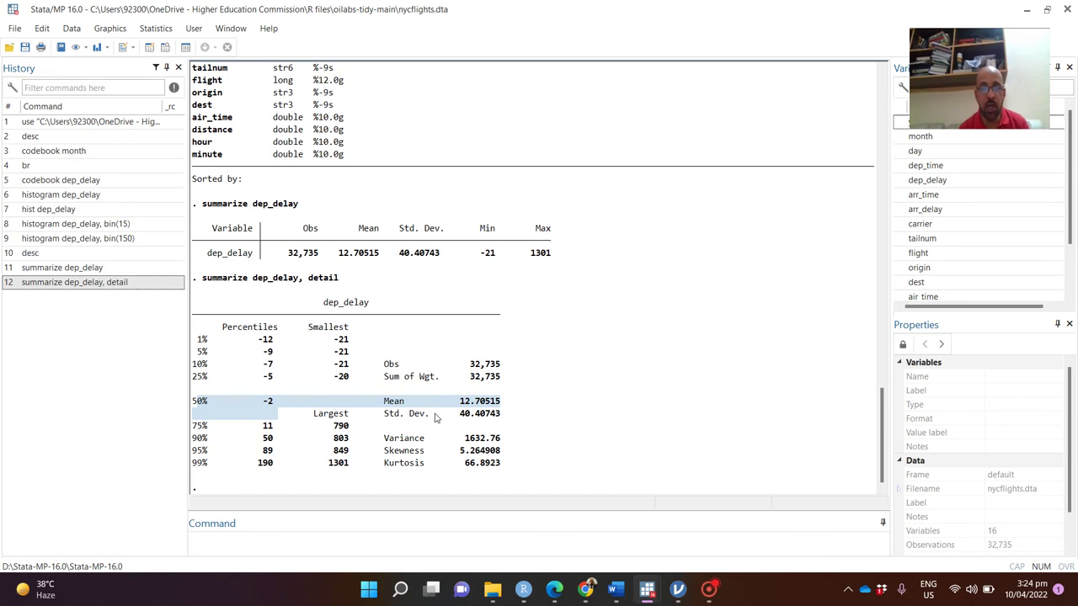
# - Highlight the 50% percentile value in the detailed dep_delay output and dismiss the open summarize dialog
pyautogui.click(370, 405)
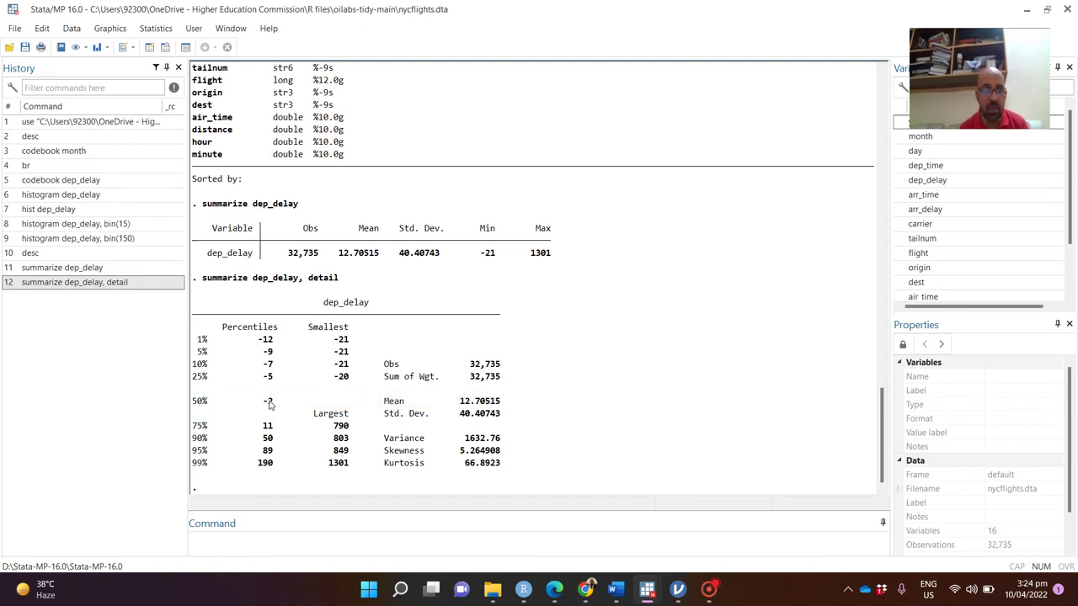
pyautogui.moveTo(259, 406); pyautogui.dragTo(280, 407)
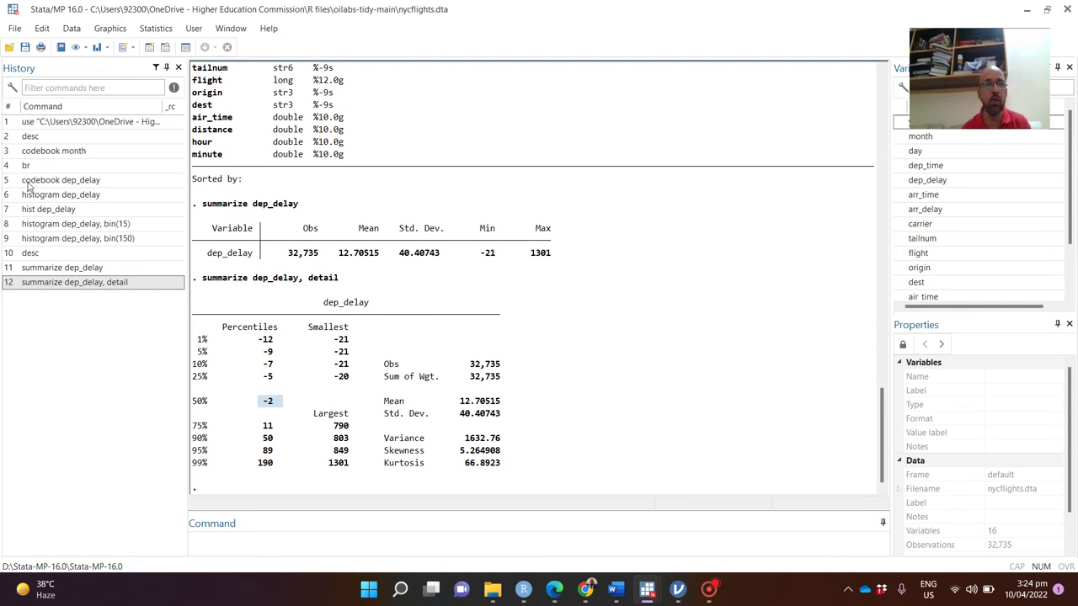
pyautogui.moveTo(542, 588)
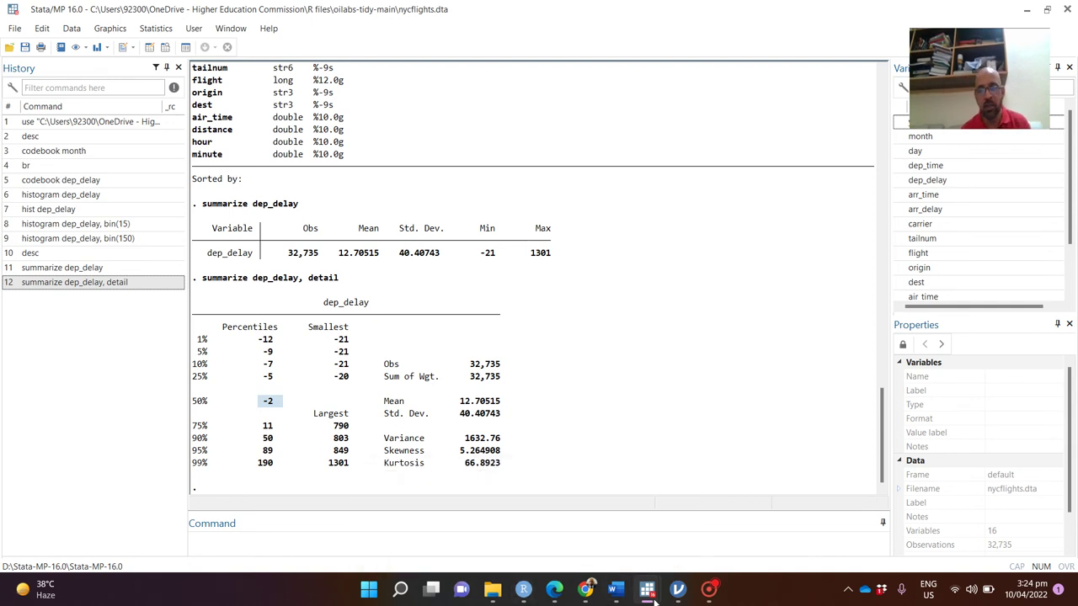
pyautogui.moveTo(647, 588)
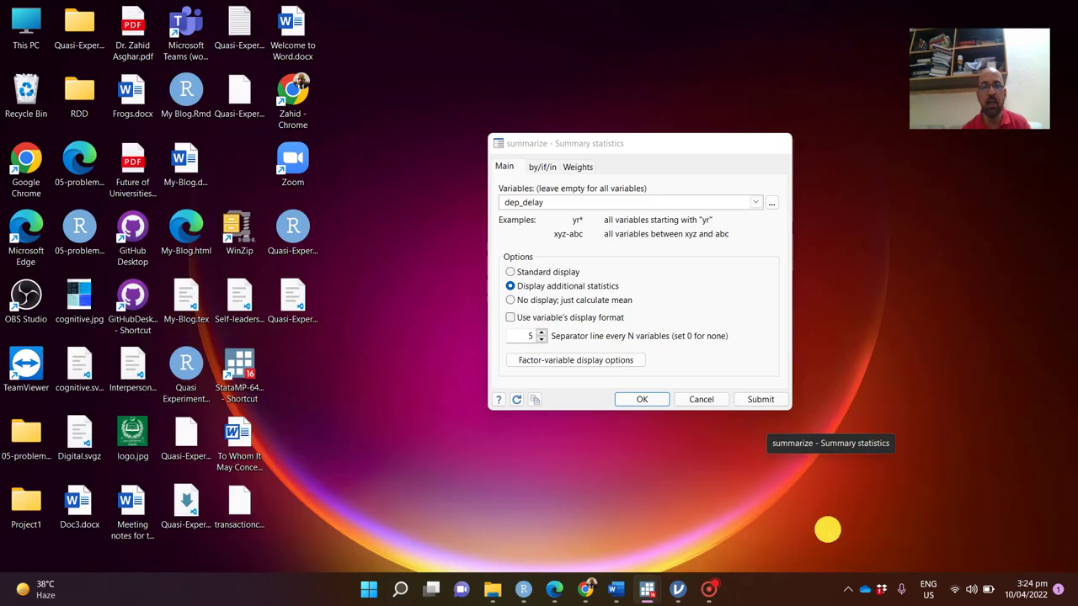
pyautogui.click(829, 529)
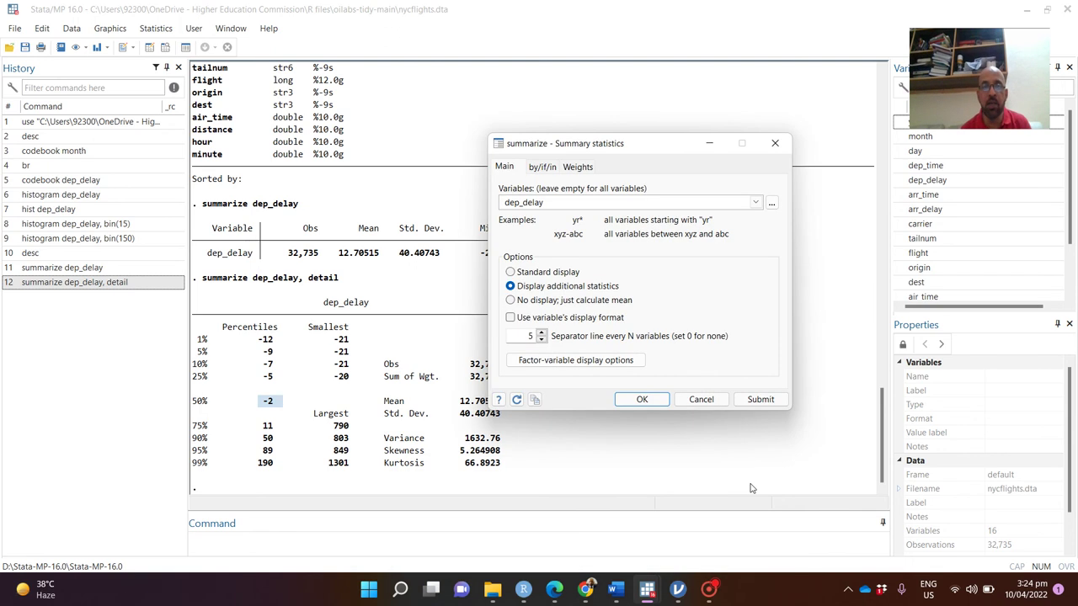
pyautogui.click(700, 401)
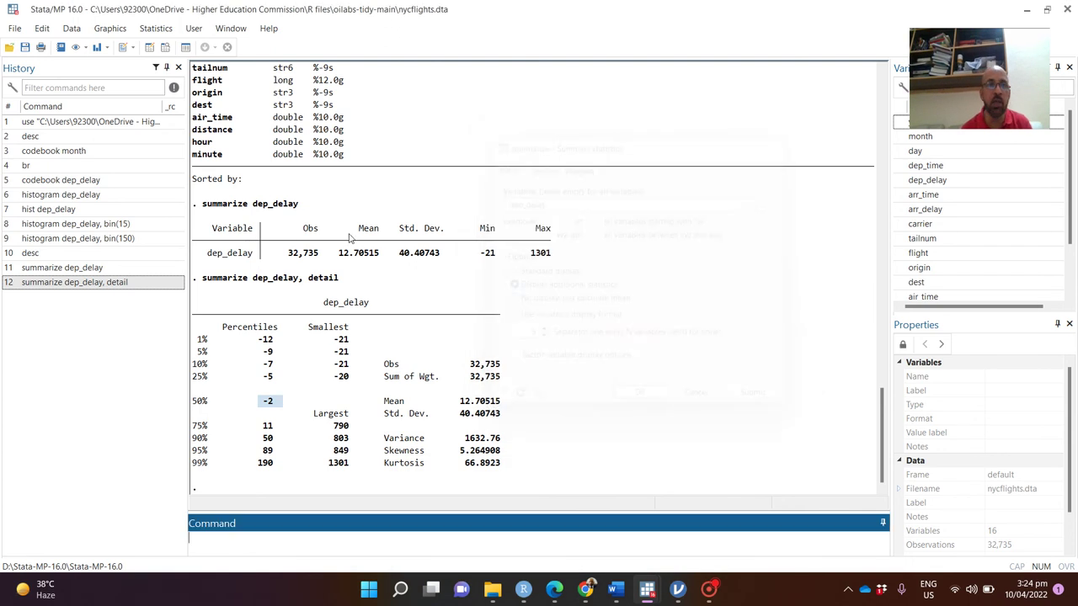
# - Open the summary statistics dialog for dep_delay again and show its by/if/in settings
pyautogui.click(157, 30)
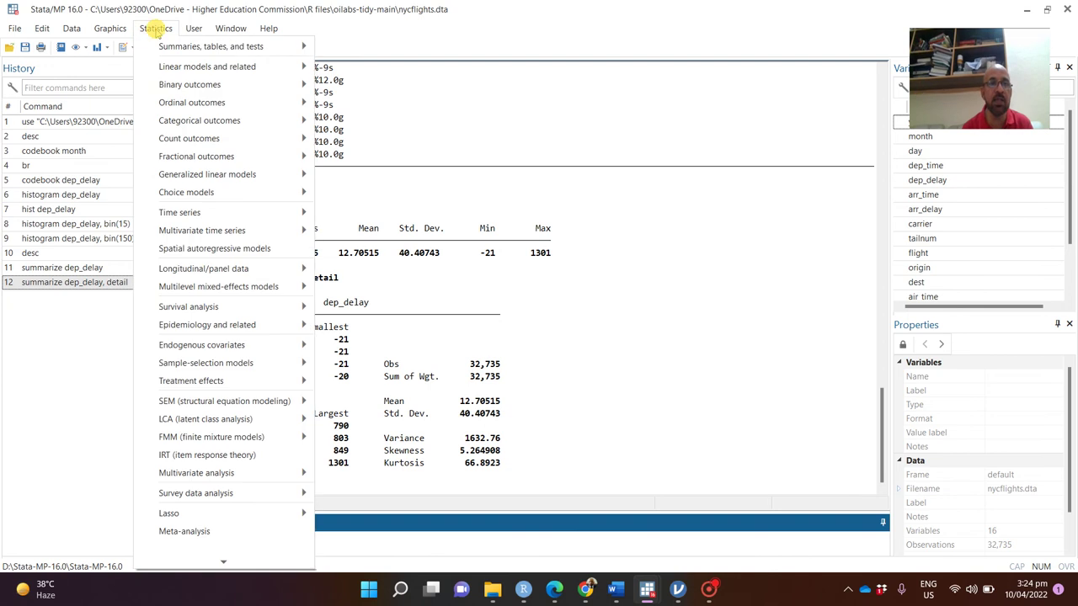
pyautogui.moveTo(195, 47)
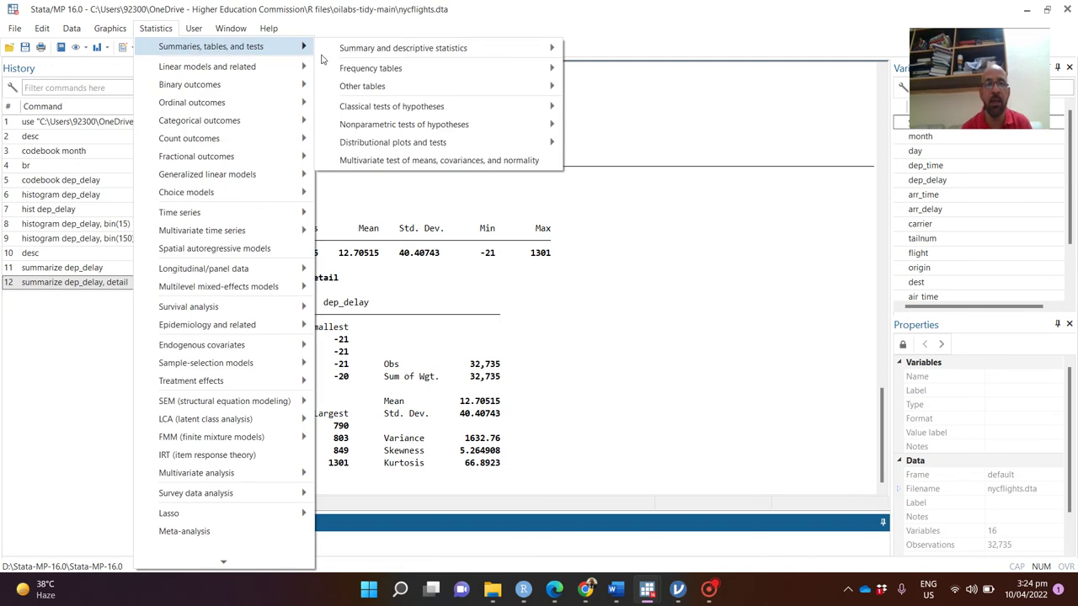
pyautogui.moveTo(378, 53)
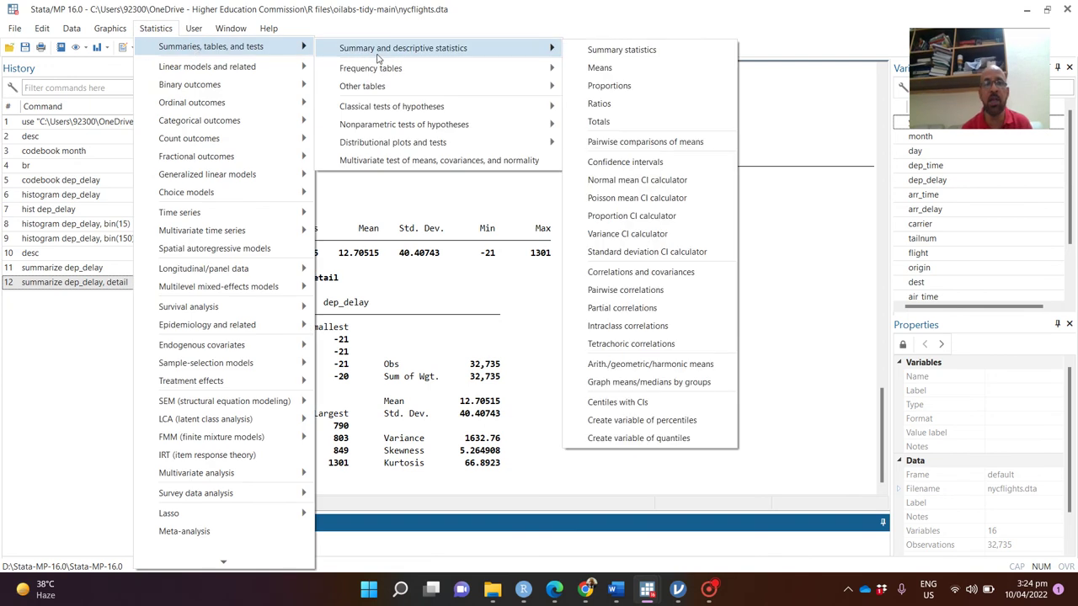
pyautogui.click(632, 49)
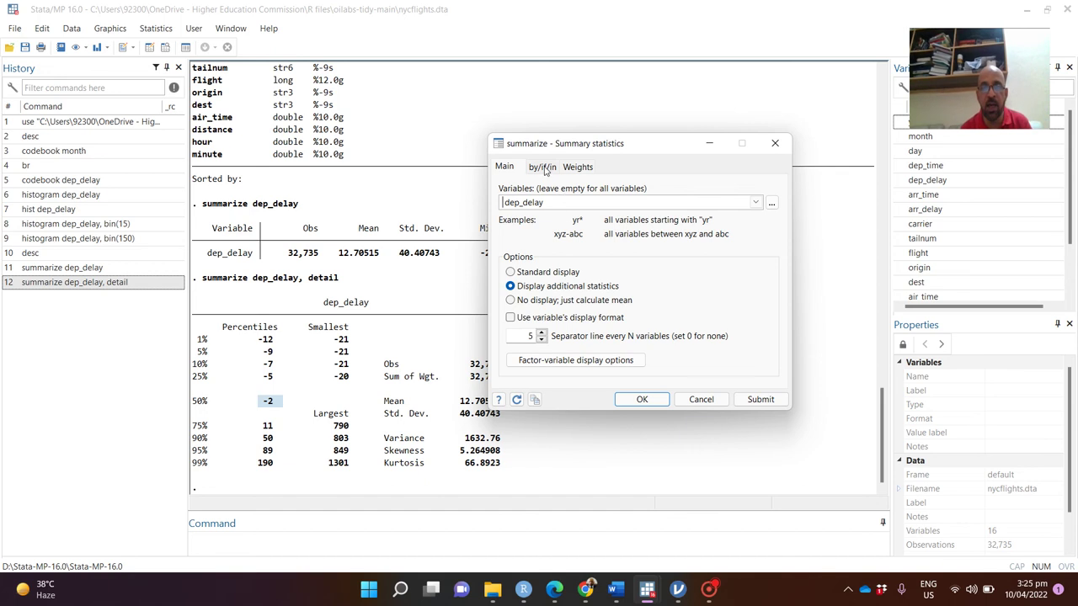
pyautogui.click(545, 168)
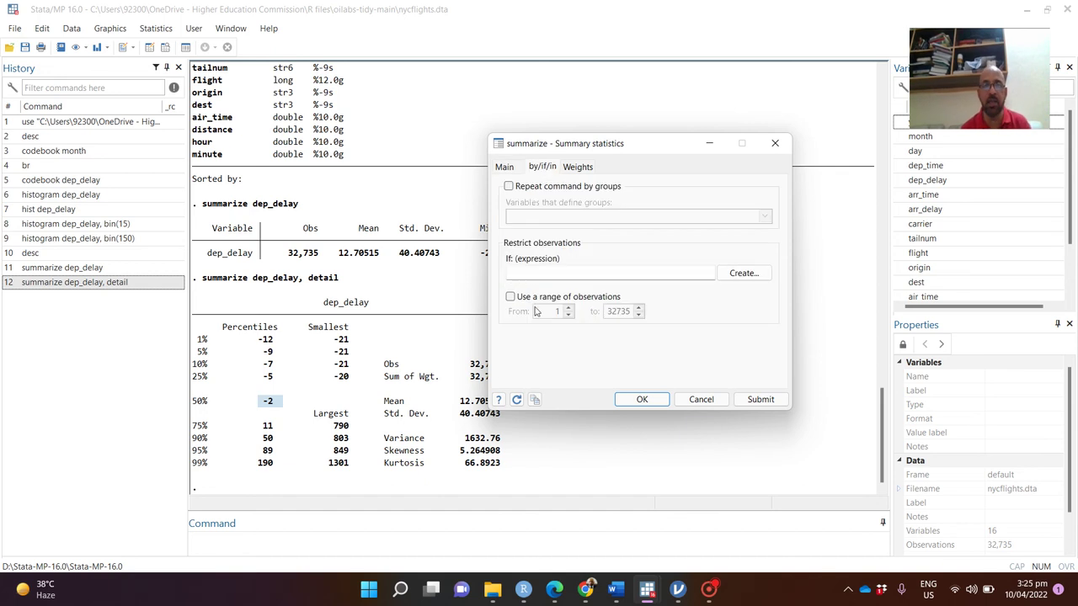
# - Restrict the observations with the expression dest=="LAX" and submit the detailed dep_delay summary, keeping the dialog open
pyautogui.click(535, 274)
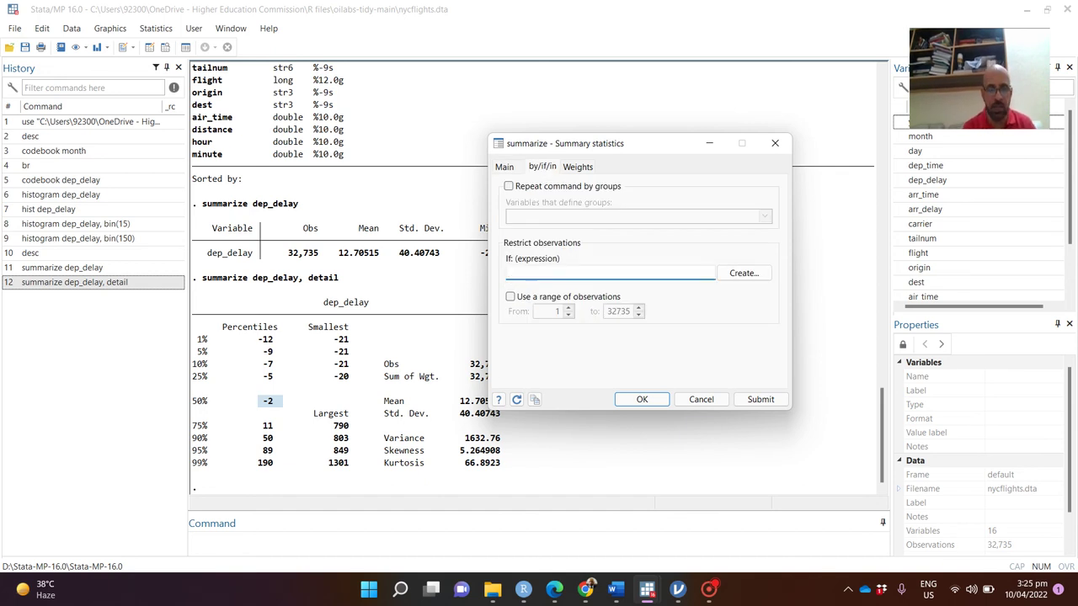
pyautogui.write('dest')
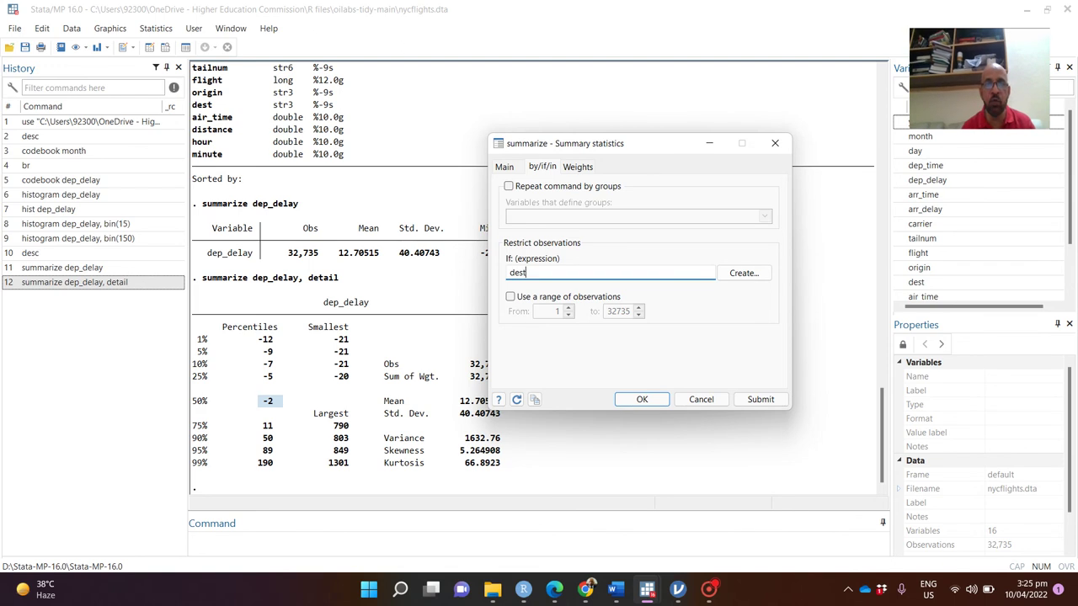
pyautogui.click(210, 109)
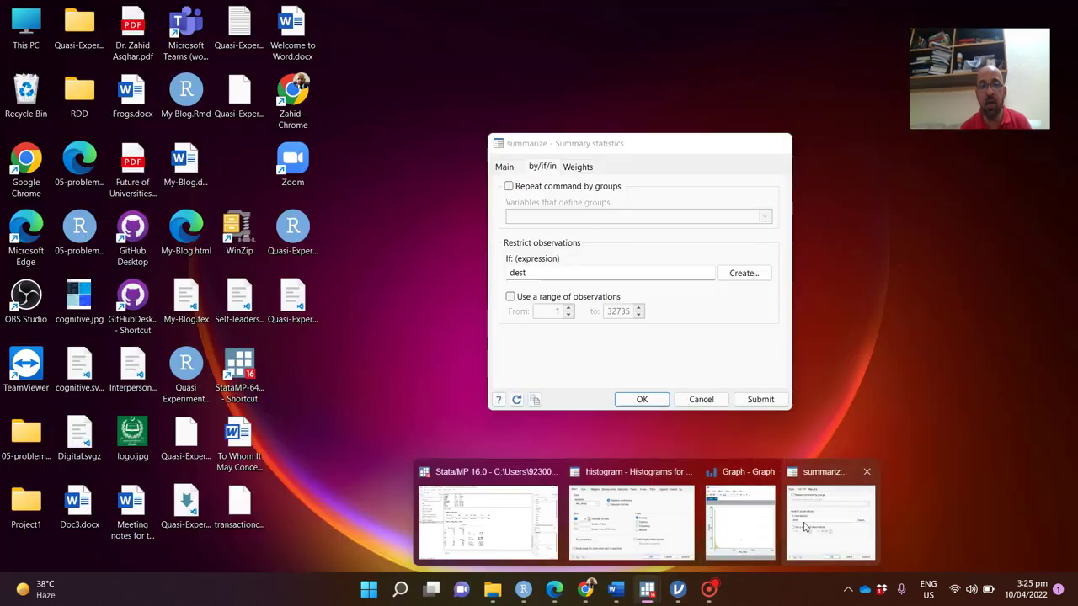
pyautogui.click(804, 527)
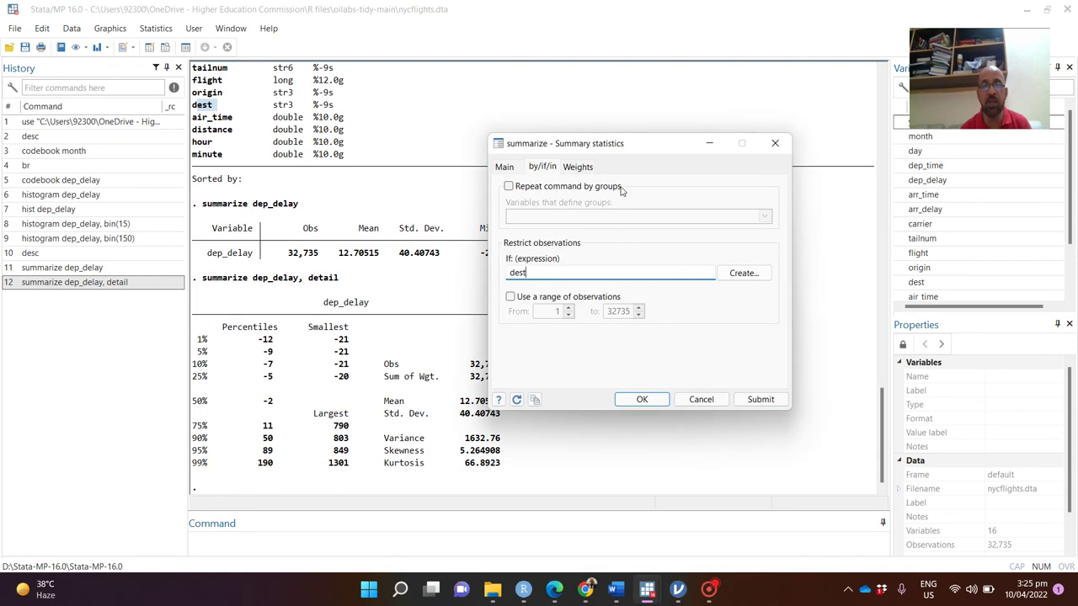
pyautogui.write('==')
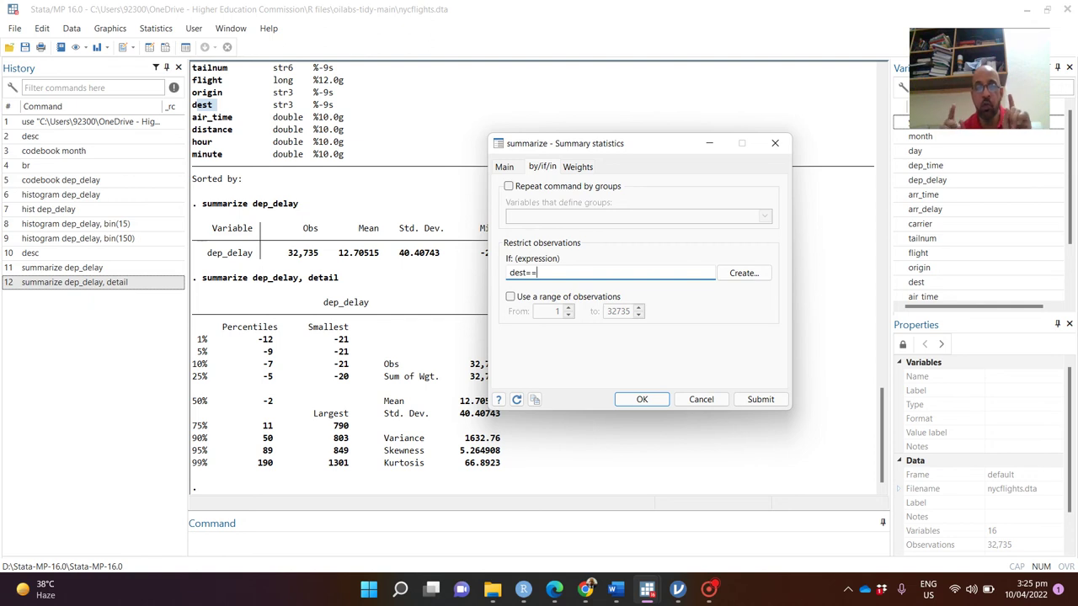
pyautogui.write('"')
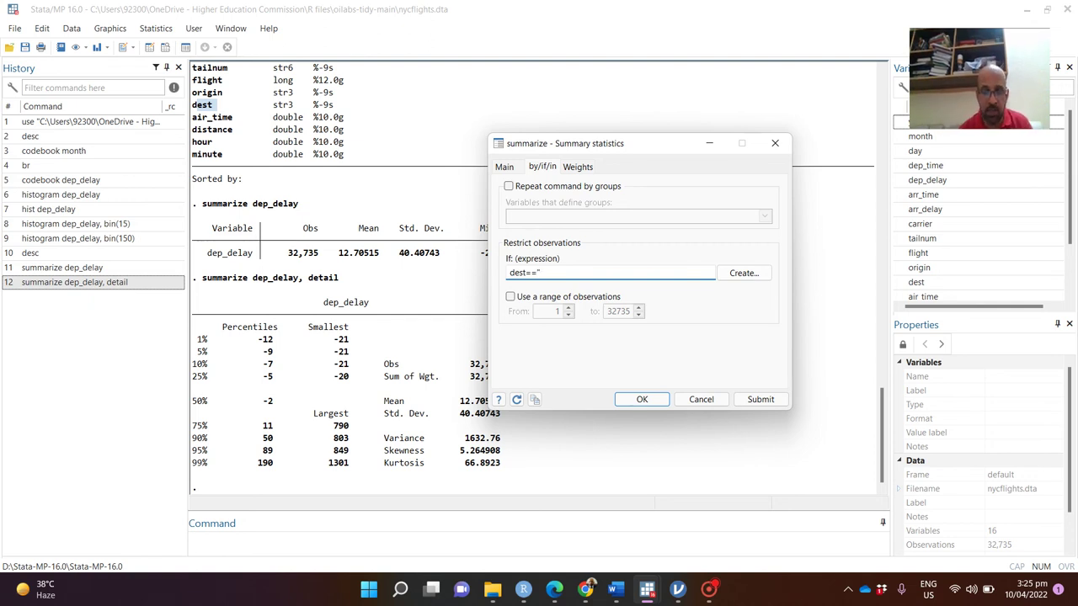
pyautogui.write('LAX')
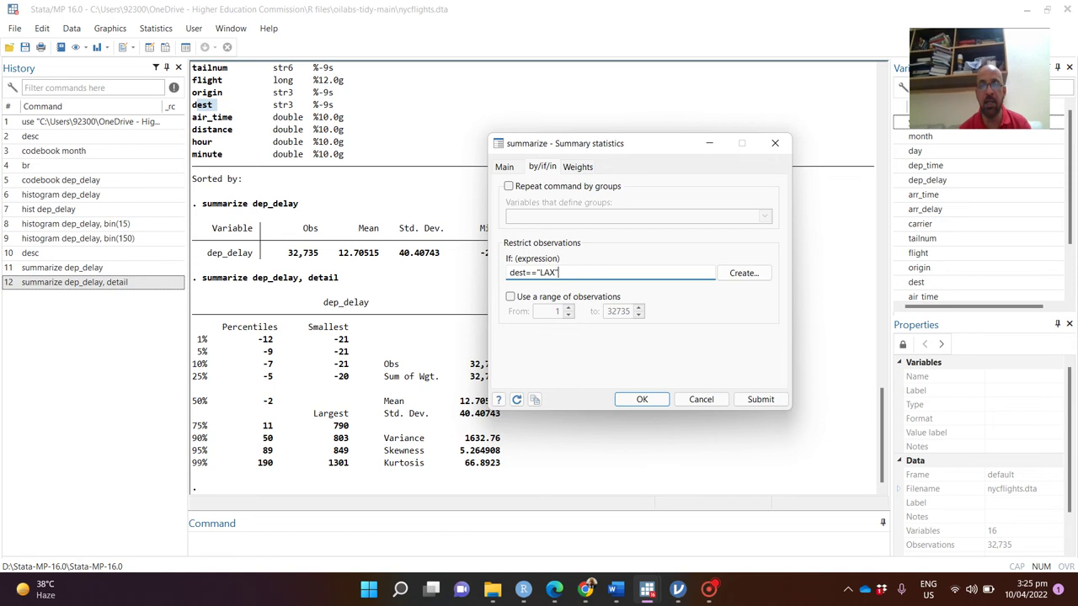
pyautogui.click(771, 401)
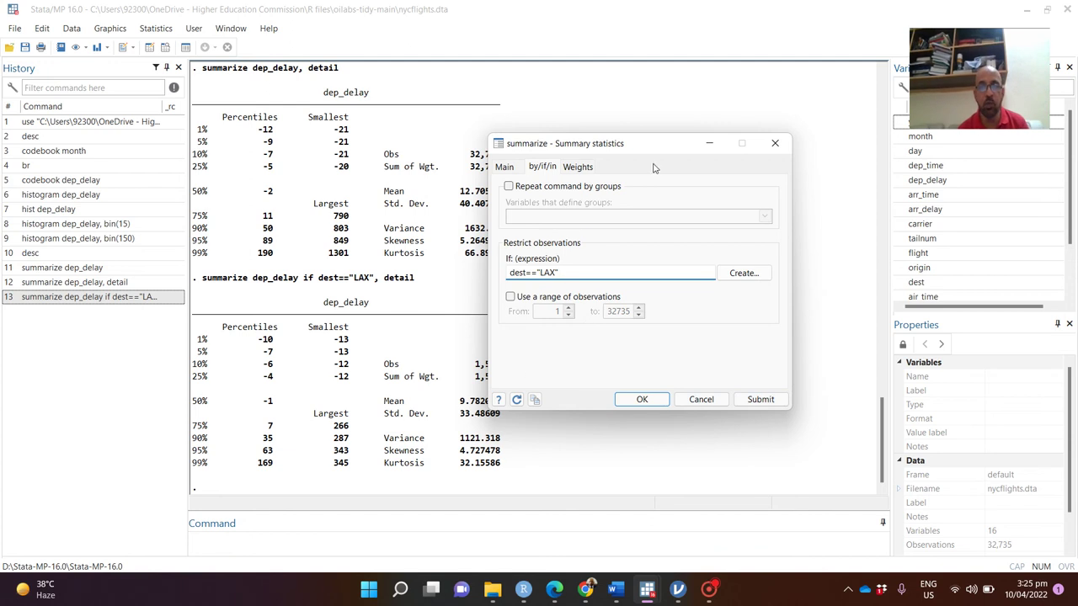
# - Move the summarize dialog off the output, highlight the number of observations for LAX, and bring the dialog back
pyautogui.moveTo(648, 153); pyautogui.dragTo(747, 104)
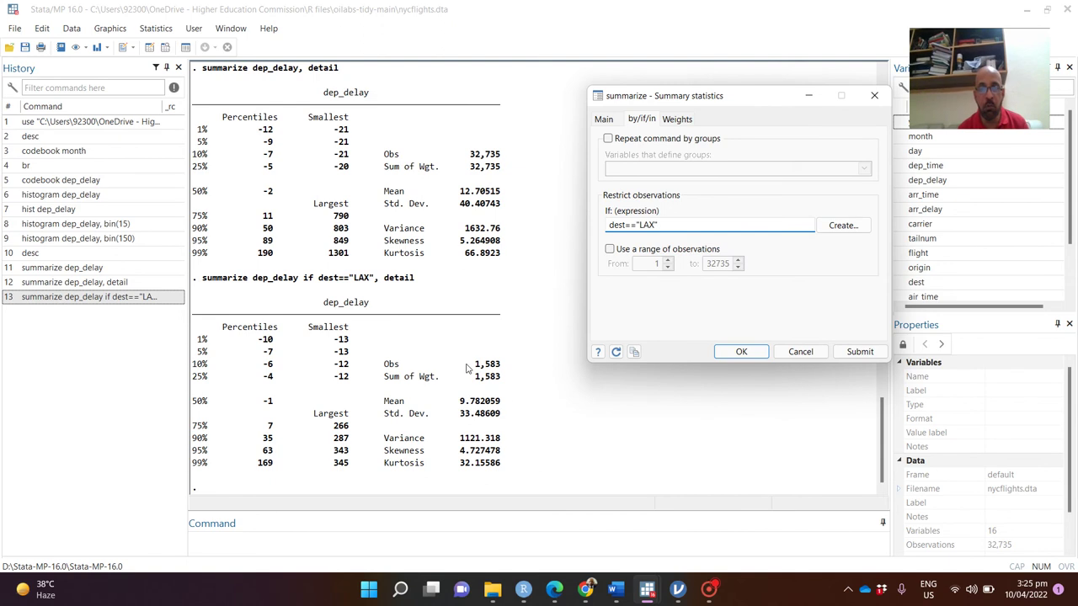
pyautogui.moveTo(470, 364); pyautogui.dragTo(501, 364)
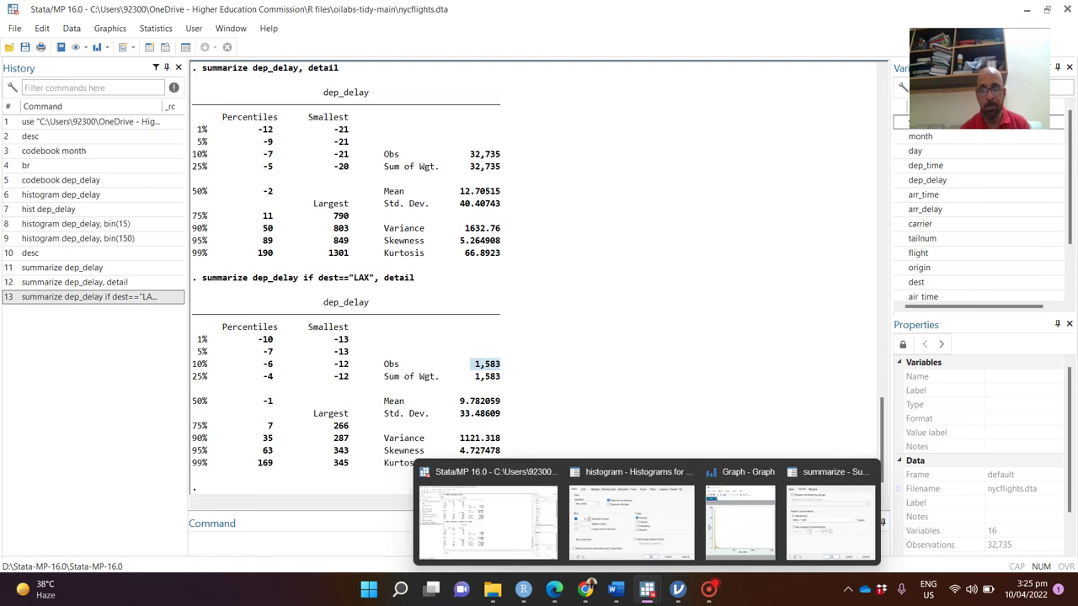
pyautogui.moveTo(647, 589)
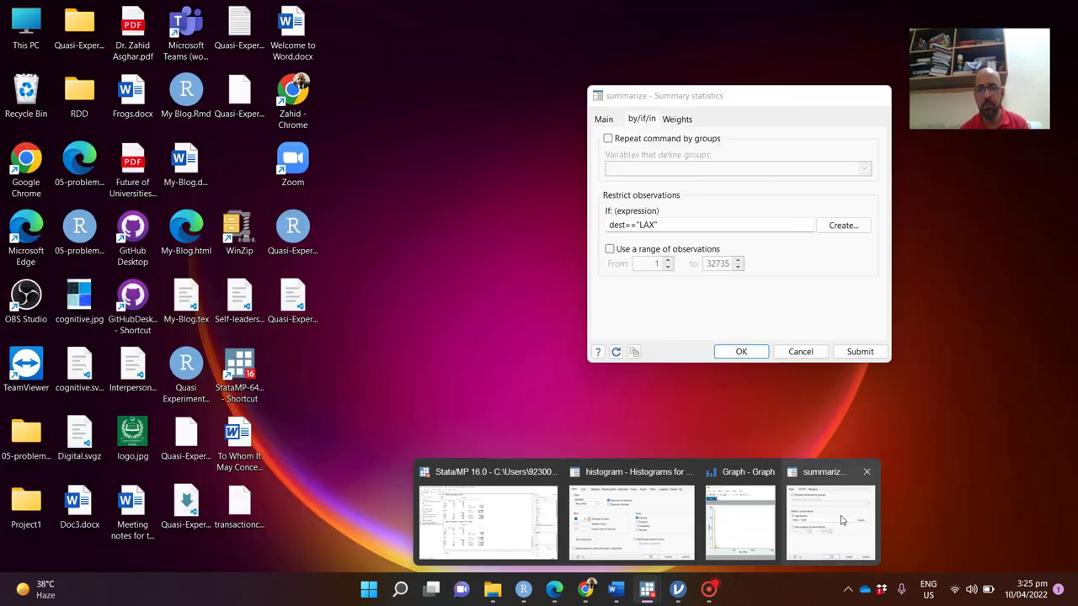
pyautogui.click(842, 520)
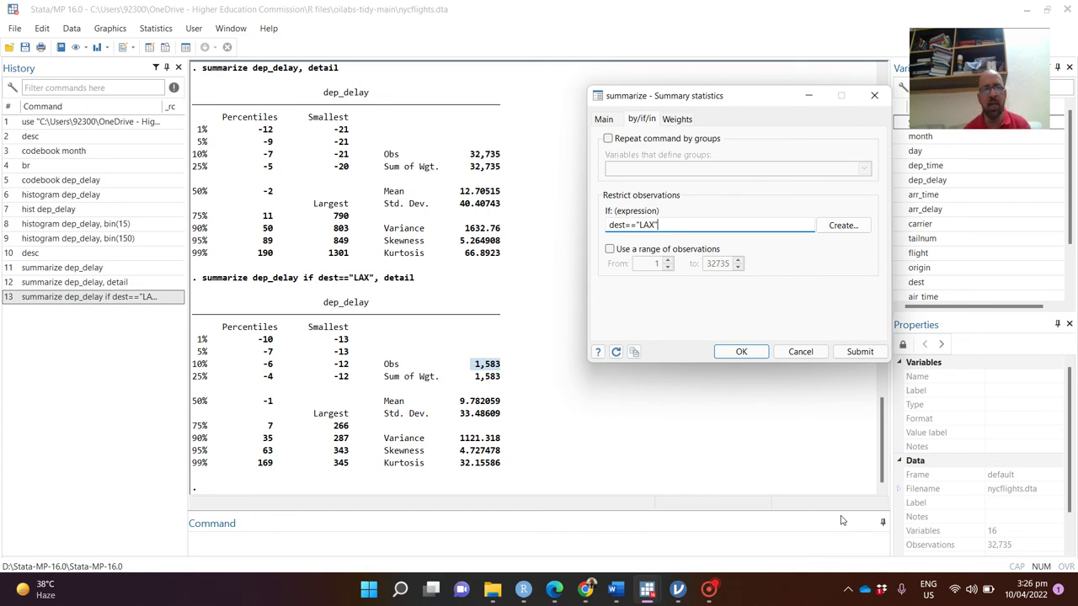
# - Recall summarize dep_delay if dest=="LAX", detail from the command history and run it again
pyautogui.click(110, 301)
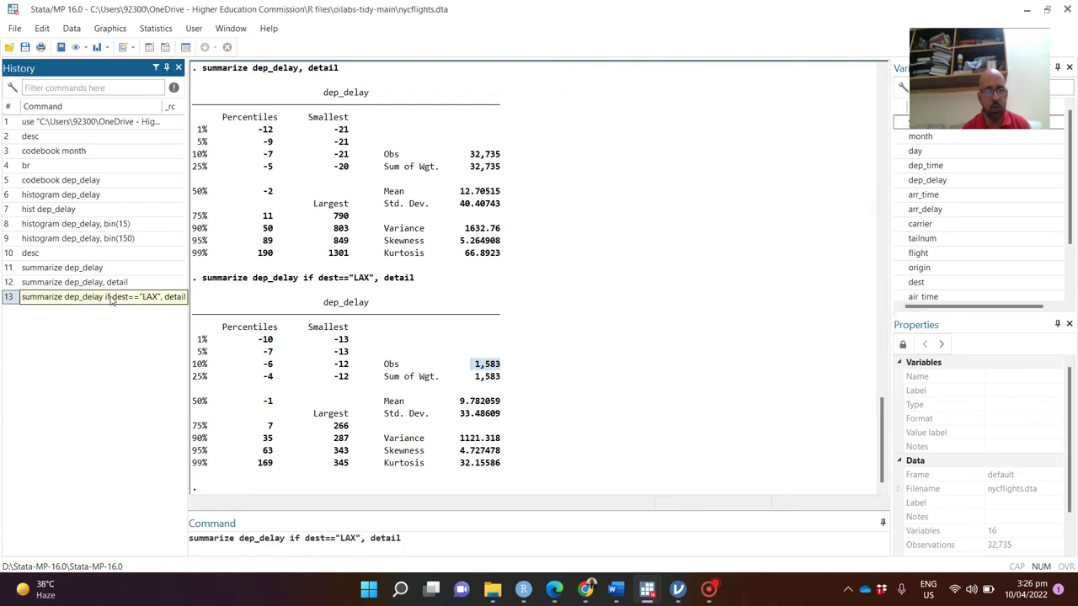
pyautogui.click(402, 538)
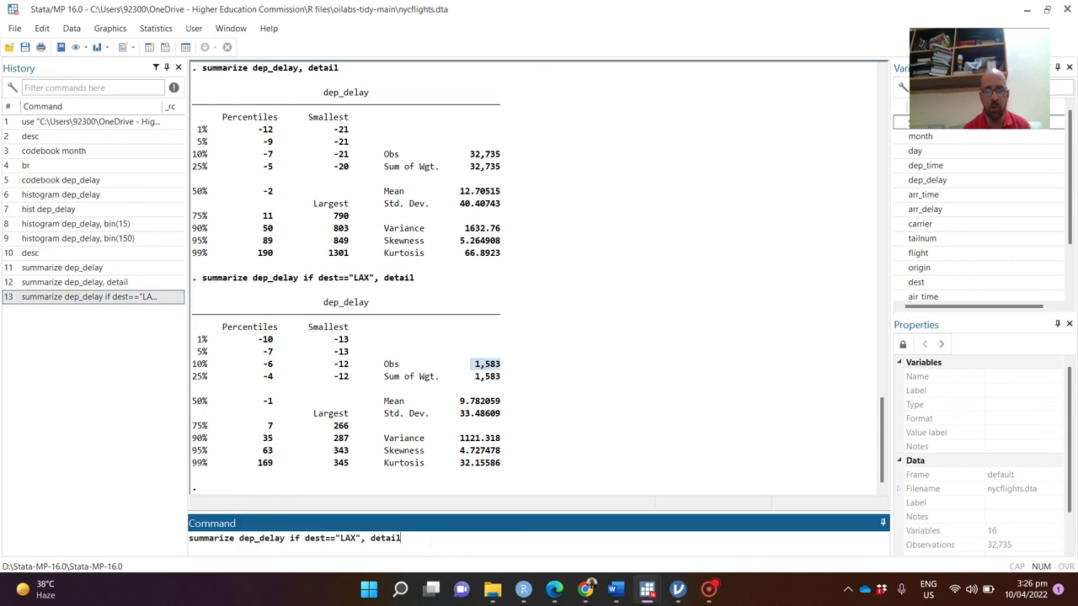
pyautogui.press('Return')
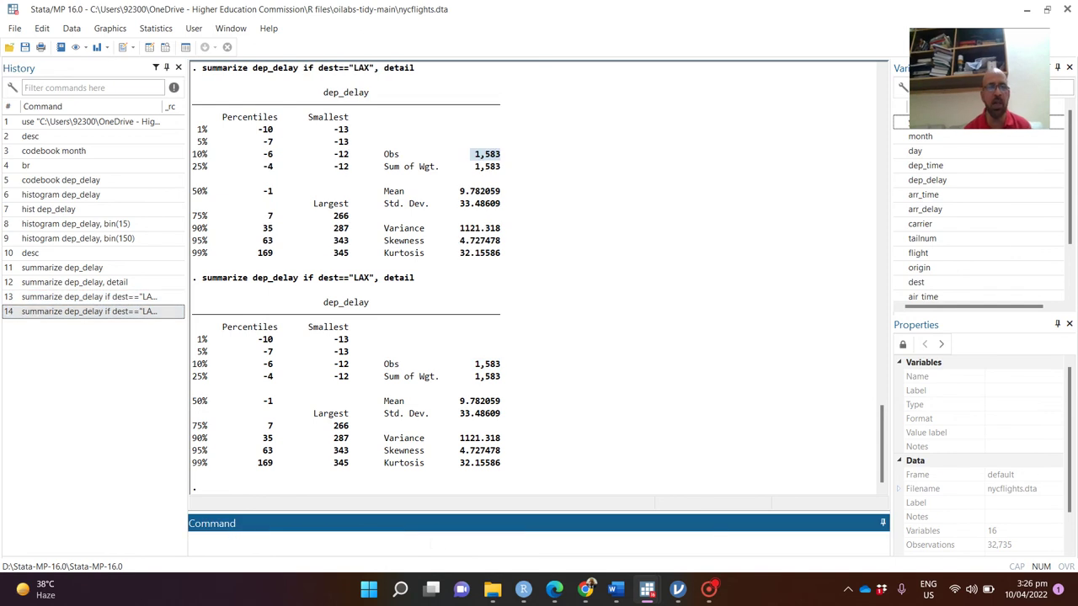
# - Recall the LAX summary command, remove its detail option, run it, and highlight the resulting output
pyautogui.click(133, 312)
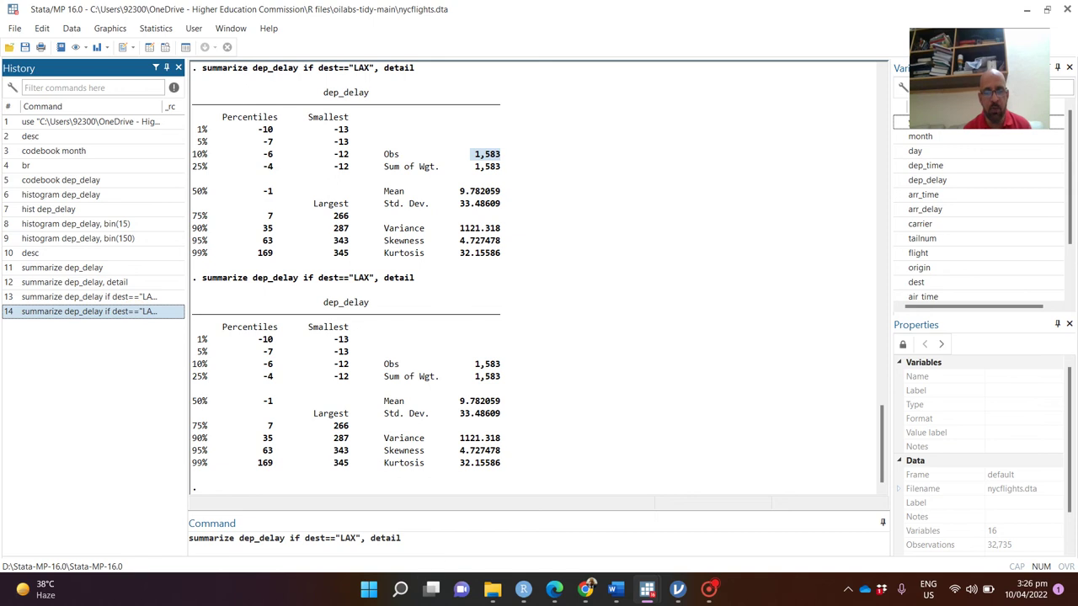
pyautogui.click(402, 538)
pyautogui.press('BackSpace')
pyautogui.press('BackSpace')
pyautogui.press('BackSpace')
pyautogui.press('BackSpace')
pyautogui.press('BackSpace')
pyautogui.press('BackSpace')
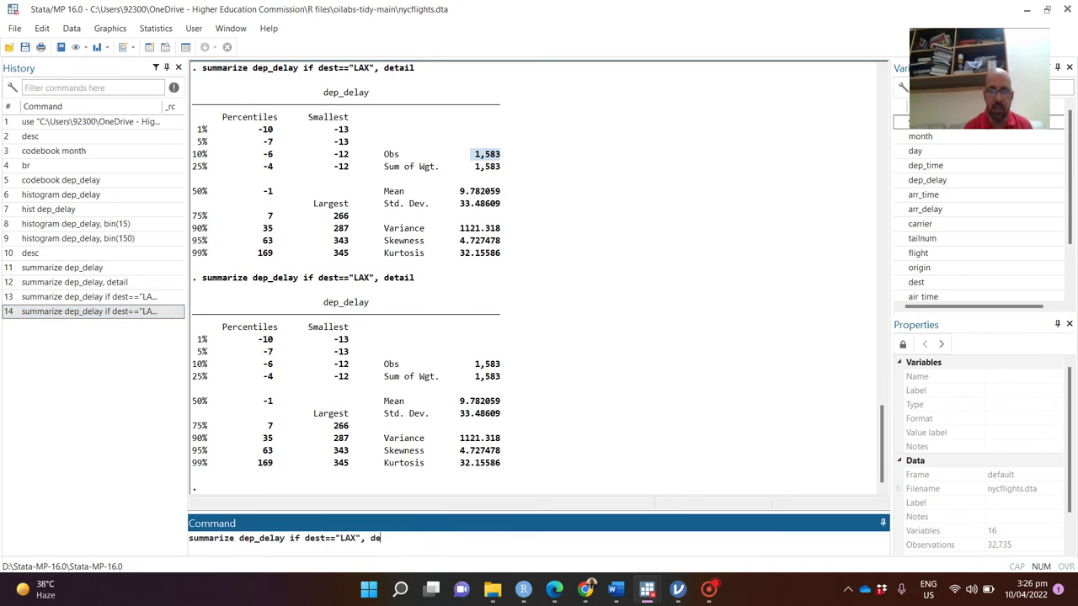
pyautogui.press('BackSpace')
pyautogui.press('BackSpace')
pyautogui.press('Return')
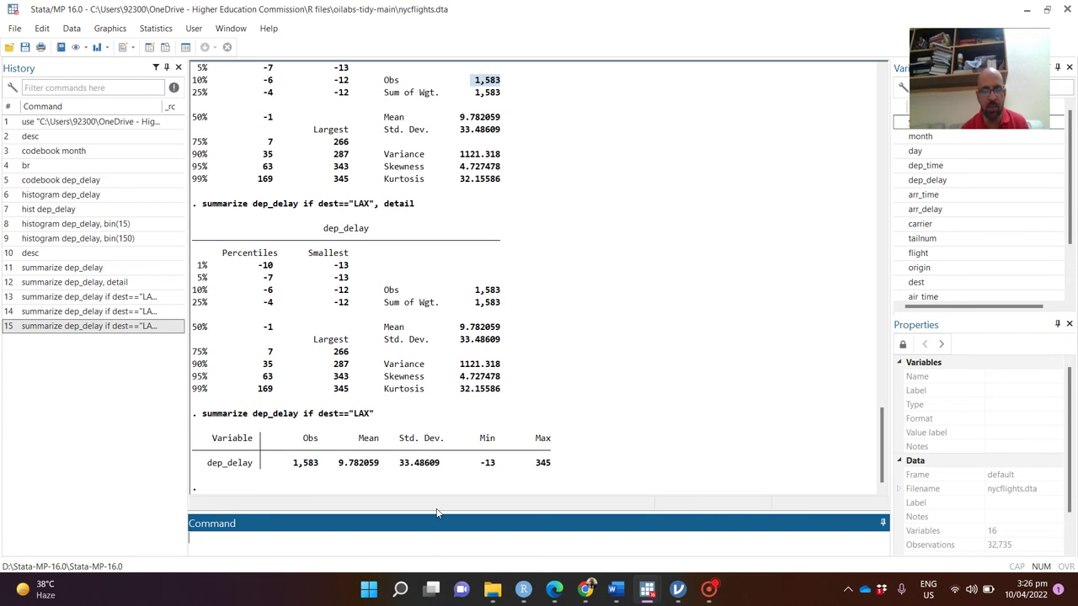
pyautogui.moveTo(433, 498); pyautogui.dragTo(192, 363)
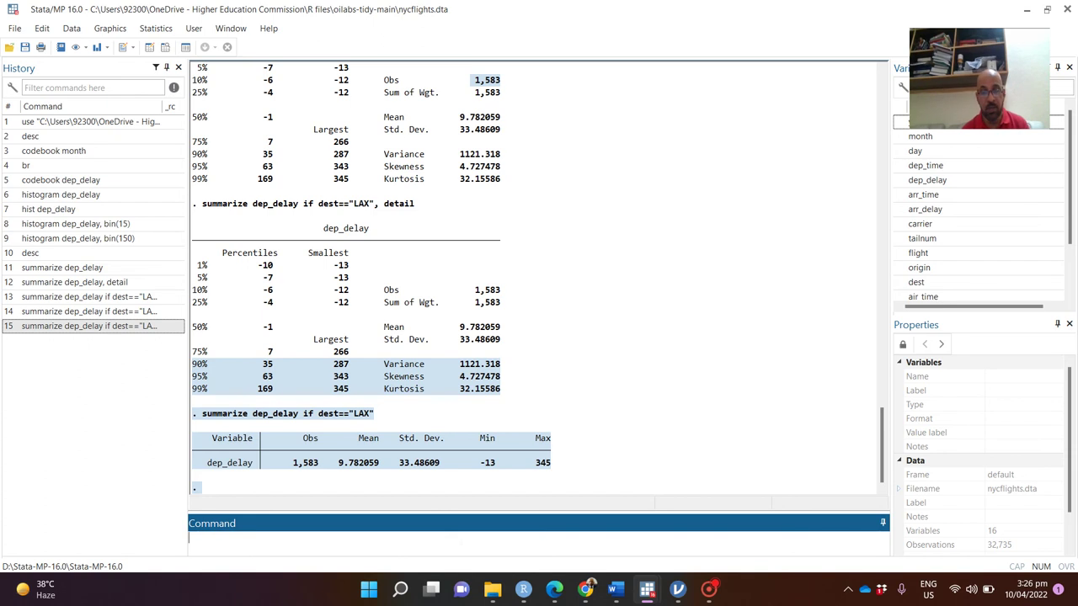
# - Bring back the summarize dialog and change the destination in its restriction expression to "SFO"
pyautogui.moveTo(649, 594)
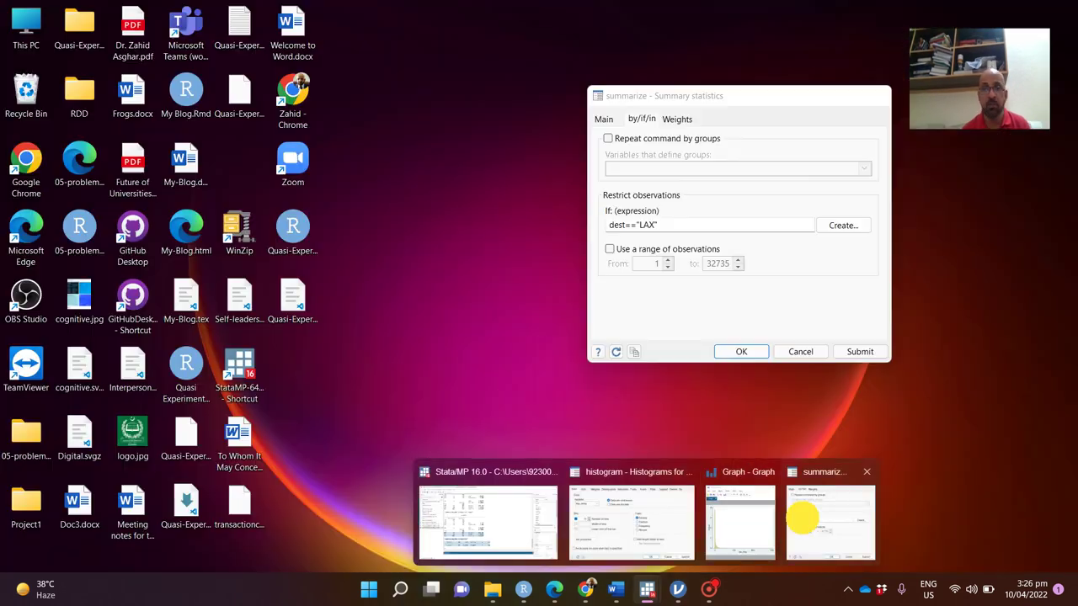
pyautogui.click(808, 514)
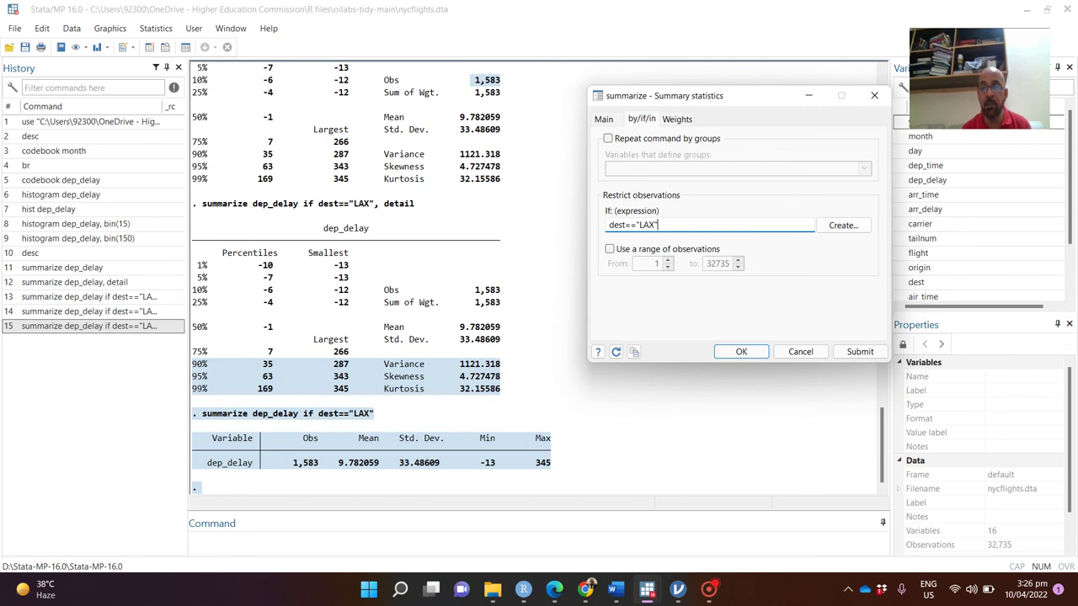
pyautogui.click(652, 224)
pyautogui.press('BackSpace')
pyautogui.press('BackSpace')
pyautogui.press('BackSpace')
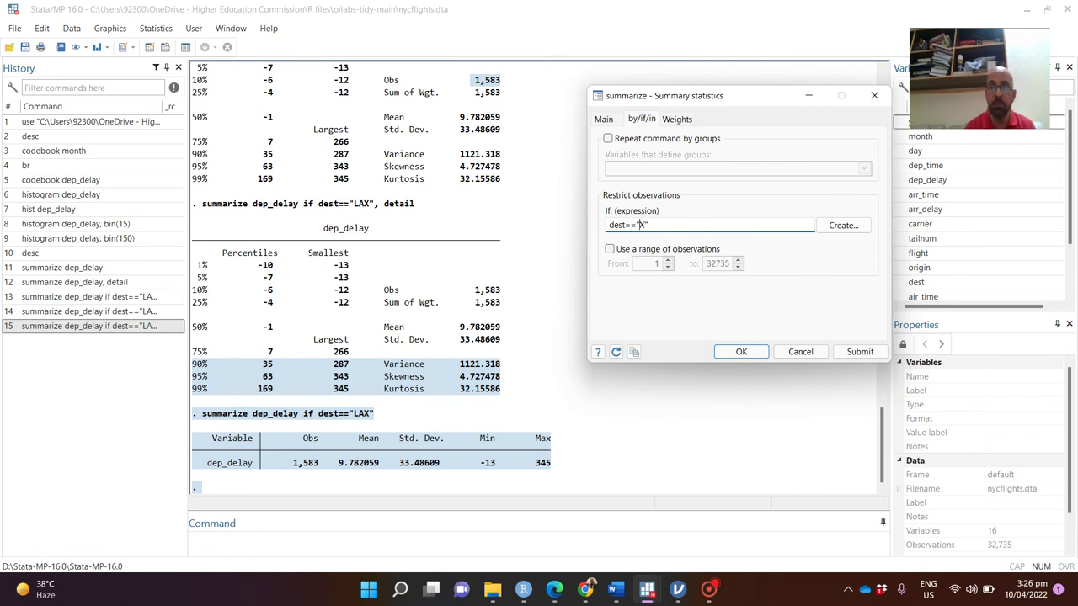
pyautogui.write('F')
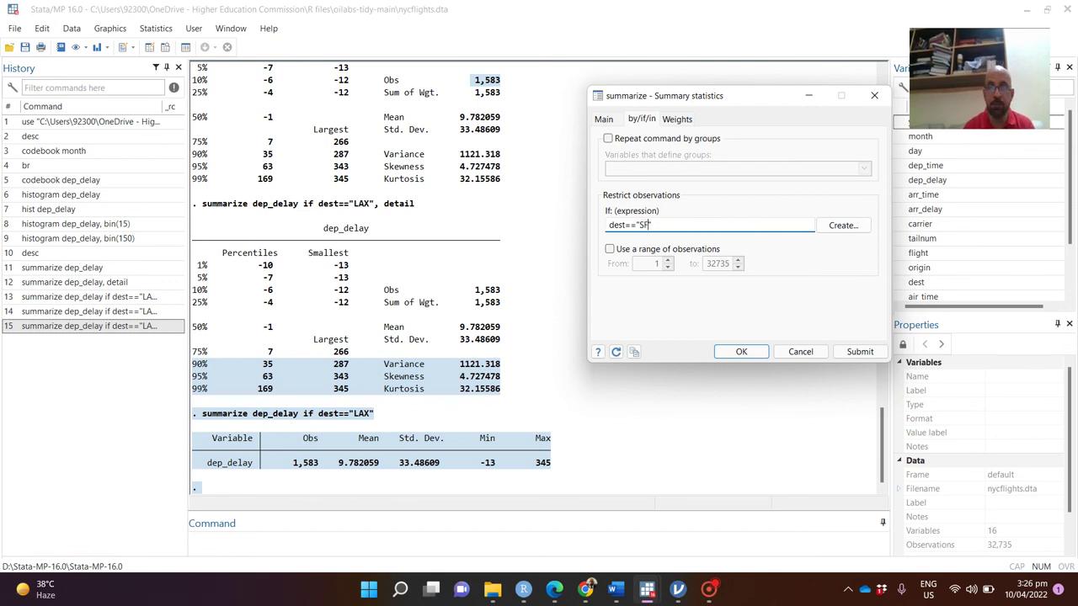
pyautogui.write('O"')
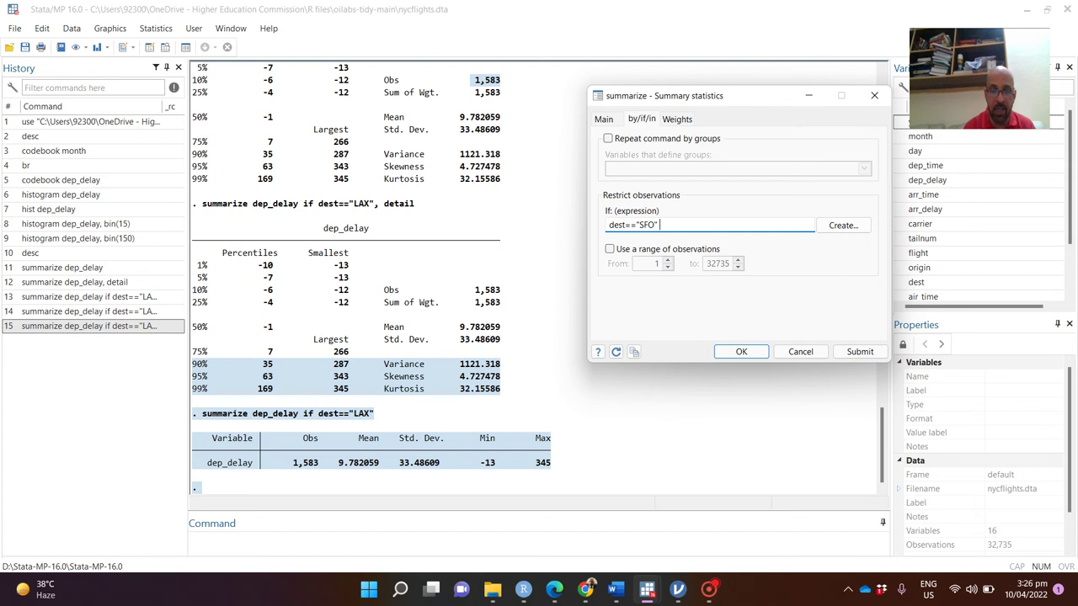
# - Add the condition & month==2 to the restriction expression, submit the detailed dep_delay summary, and return to the output
pyautogui.write(' & ')
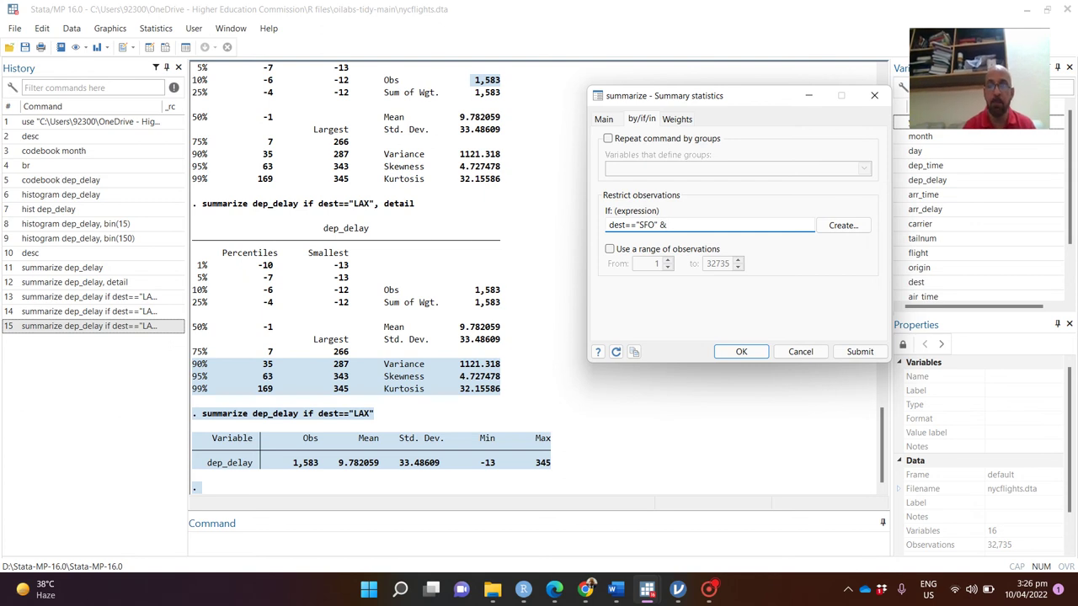
pyautogui.write('month')
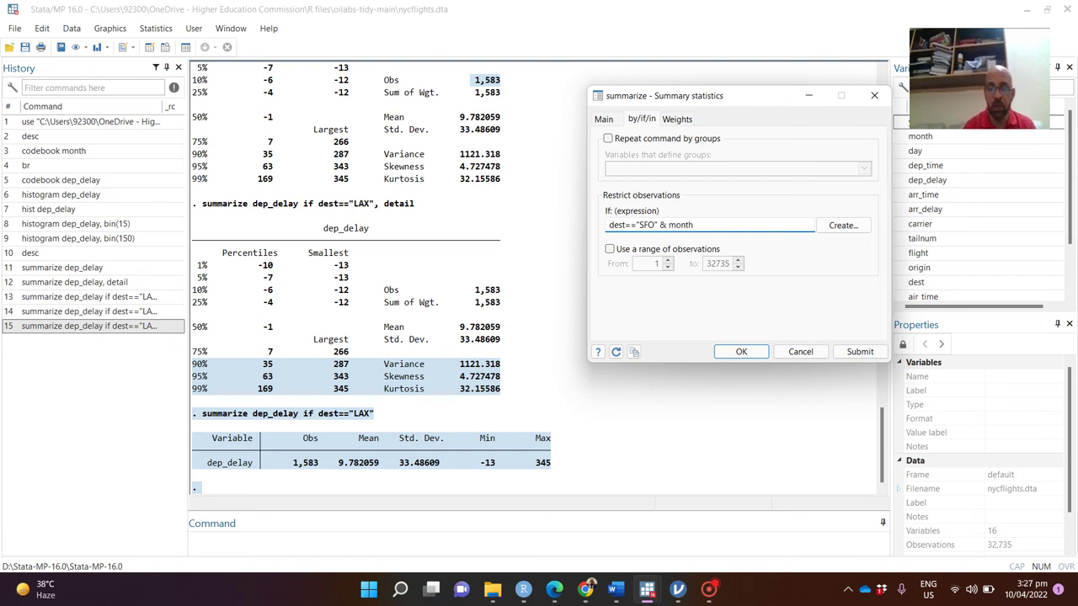
pyautogui.write('==2')
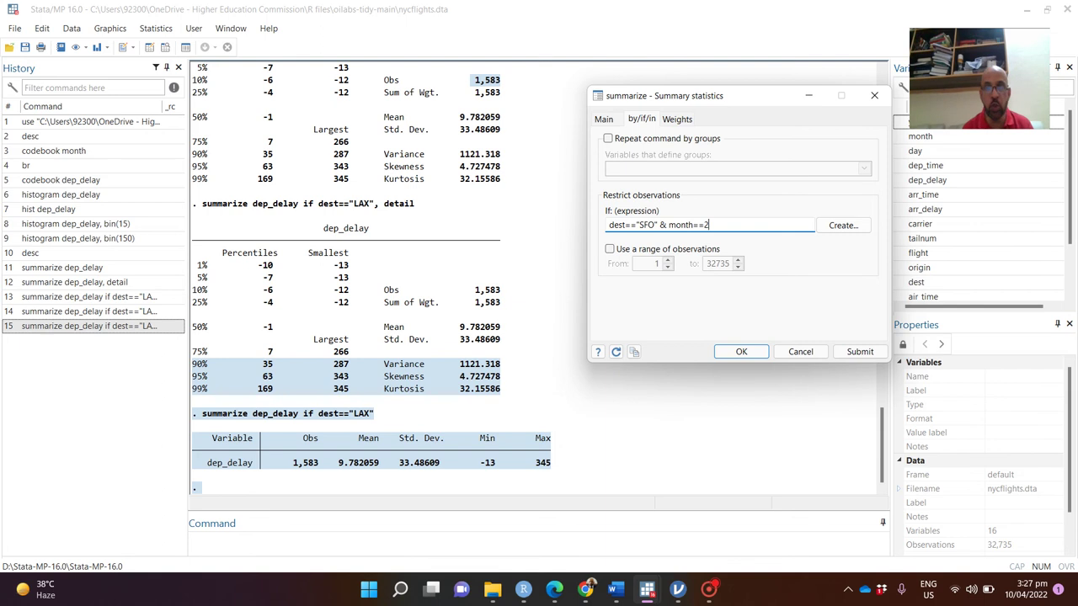
pyautogui.click(855, 354)
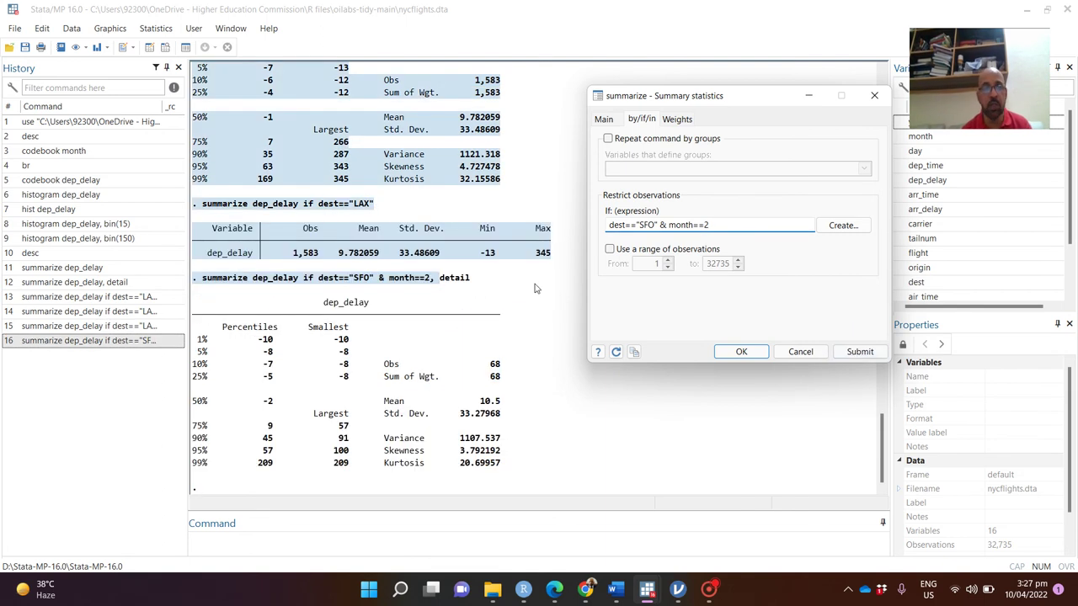
pyautogui.click(393, 310)
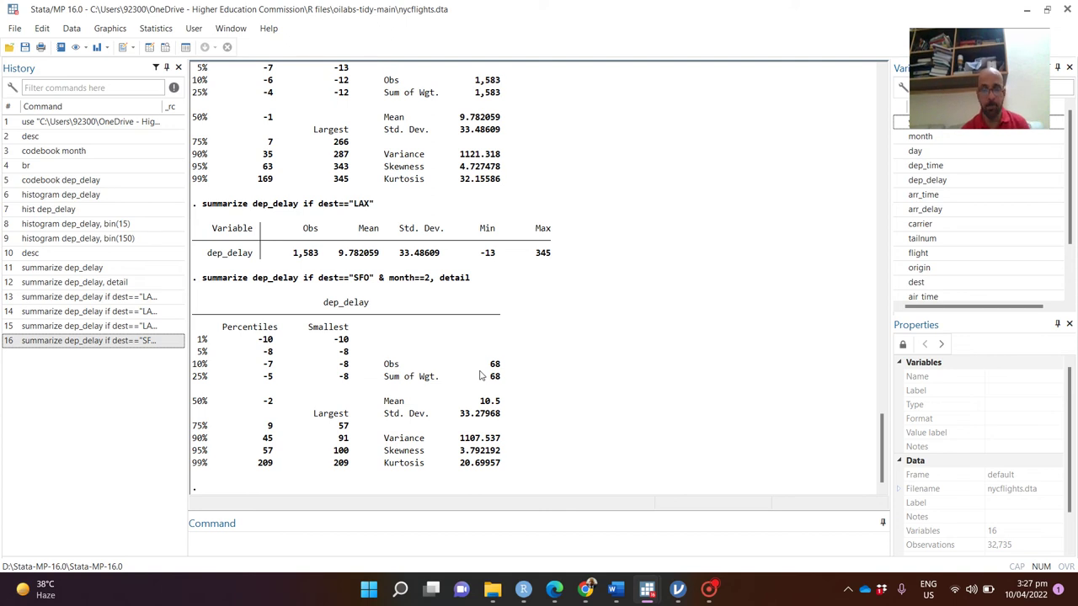
# - Recall the SFO summary command from the history and change its variable to arr_delay
pyautogui.hotkey('ctrl', '1')
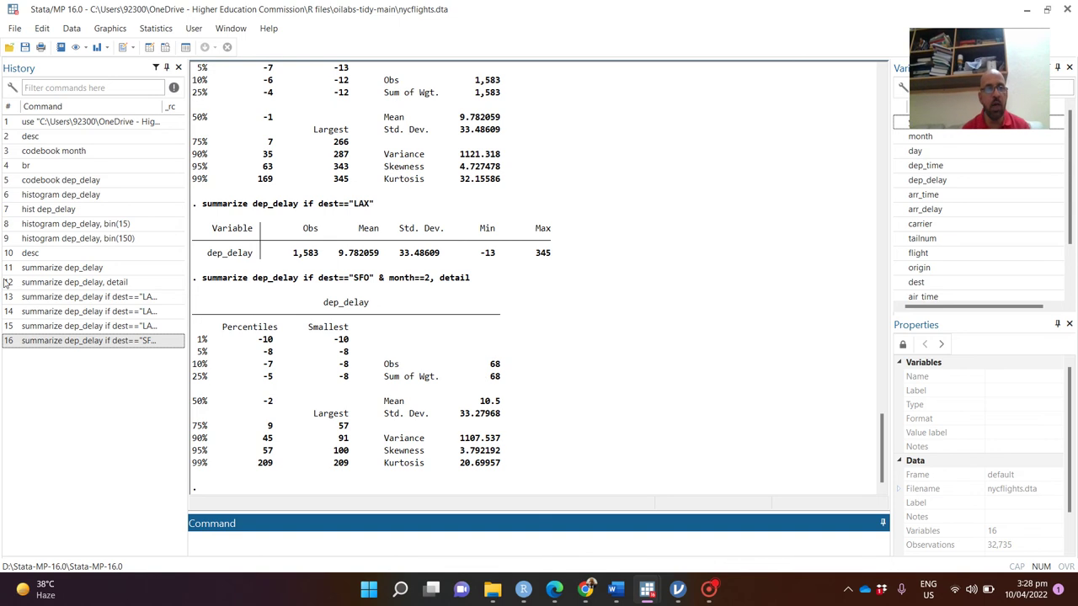
pyautogui.click(74, 341)
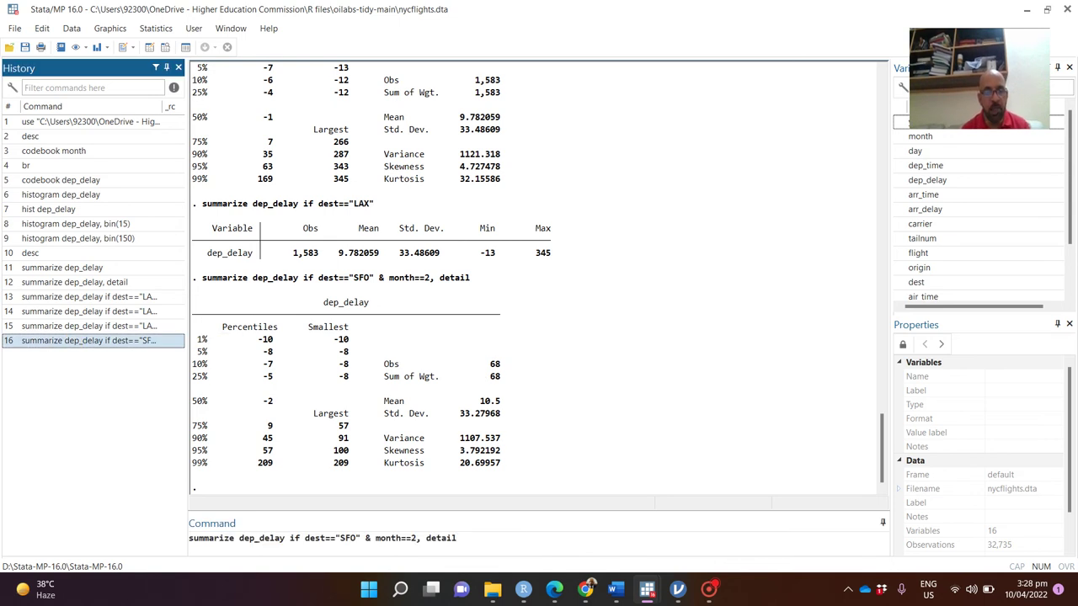
pyautogui.click(257, 538)
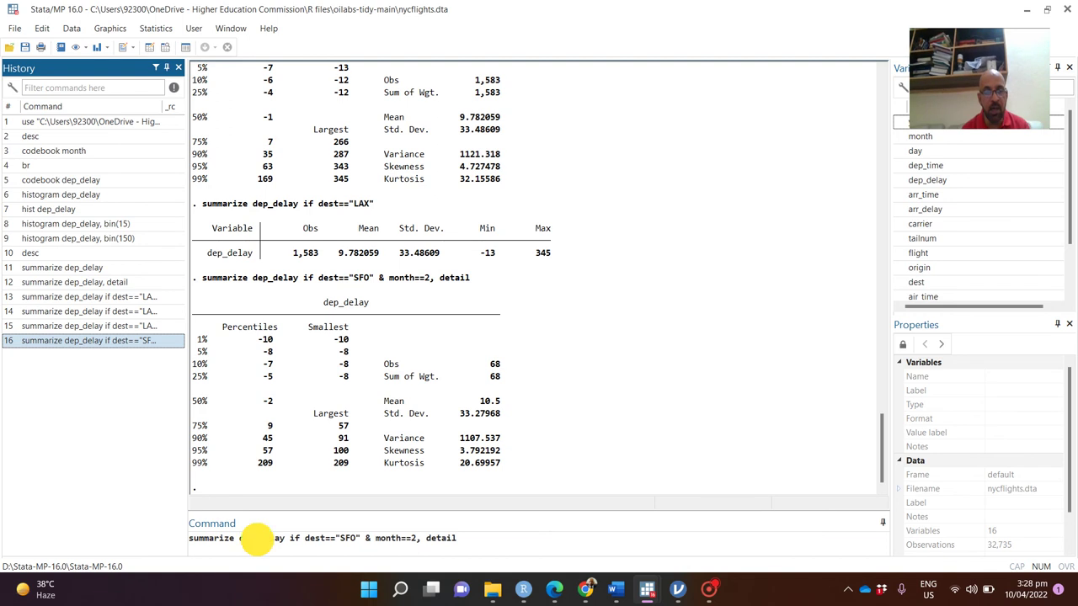
pyautogui.press('BackSpace')
pyautogui.press('BackSpace')
pyautogui.press('BackSpace')
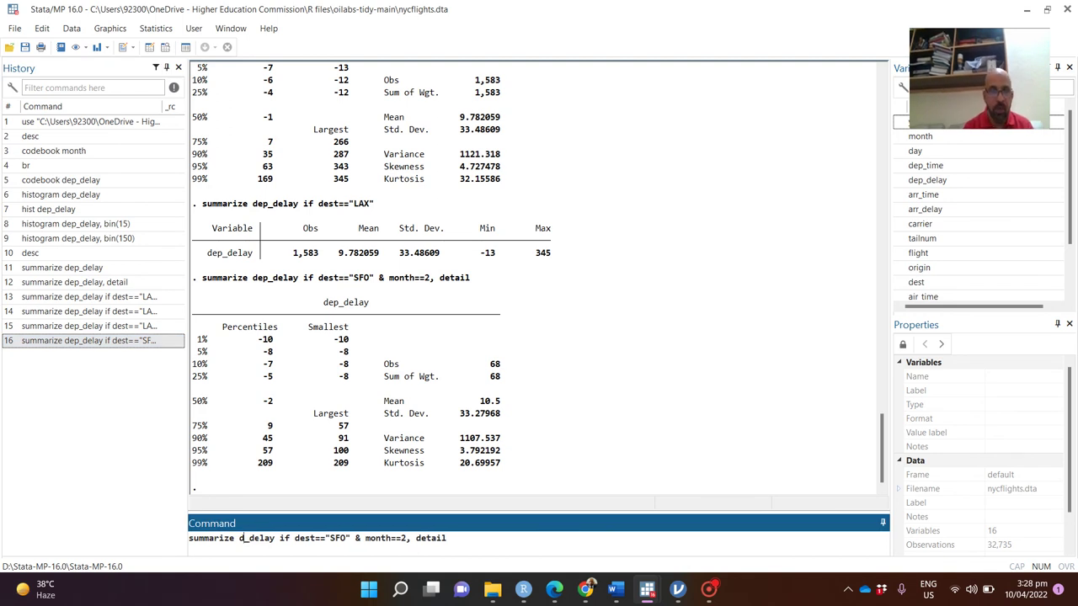
pyautogui.write('arr')
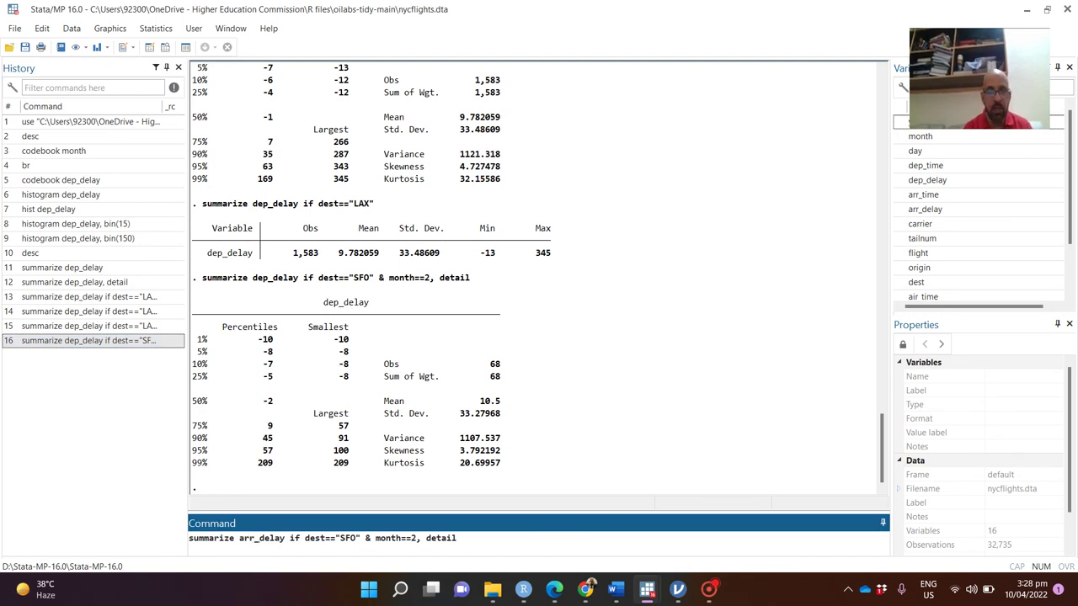
# - Change the recalled command's destination to "DCA" and its month to 3, and run the detailed arr_delay summary
pyautogui.click(354, 538)
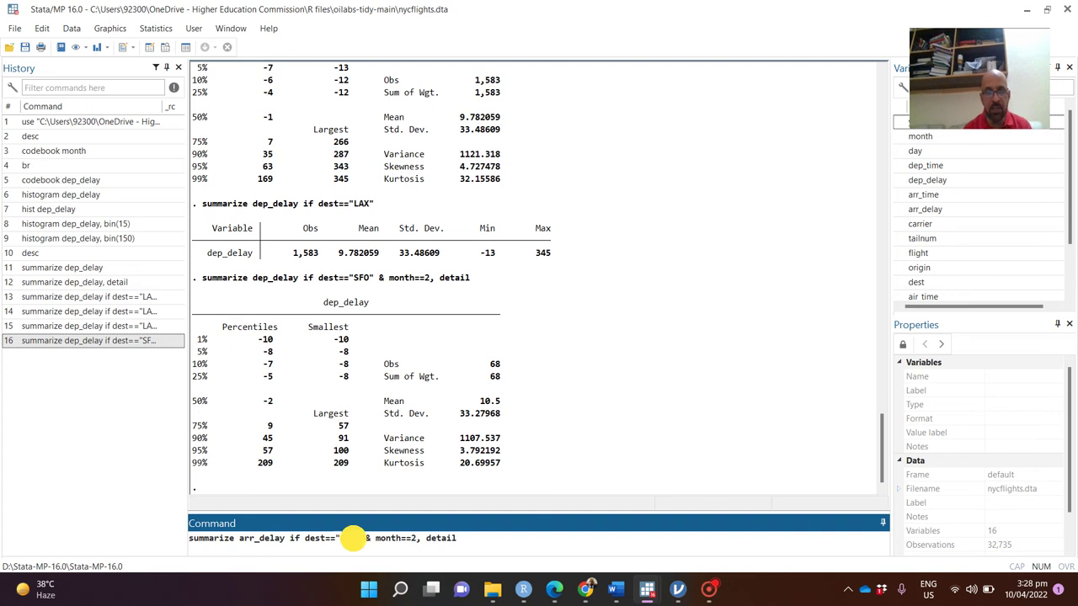
pyautogui.press('BackSpace')
pyautogui.press('BackSpace')
pyautogui.press('BackSpace')
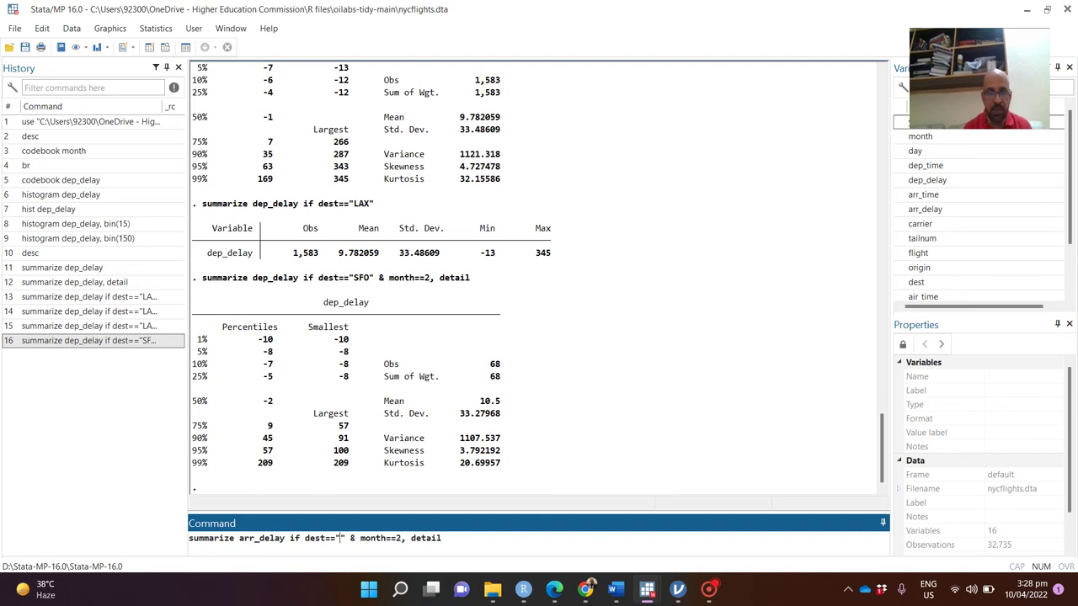
pyautogui.write('DCA')
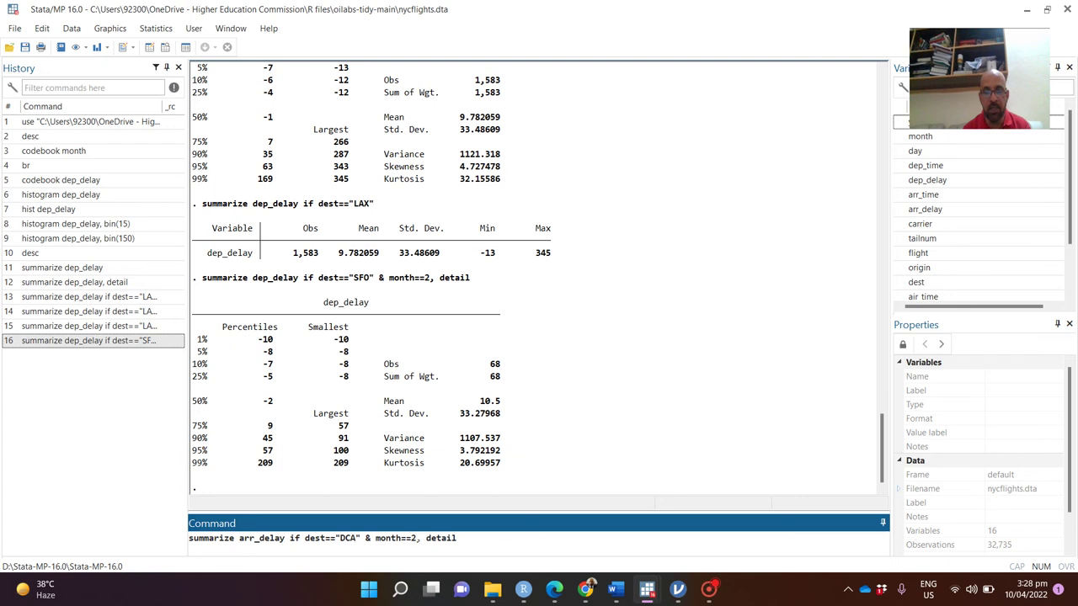
pyautogui.click(416, 538)
pyautogui.press('BackSpace')
pyautogui.write('3')
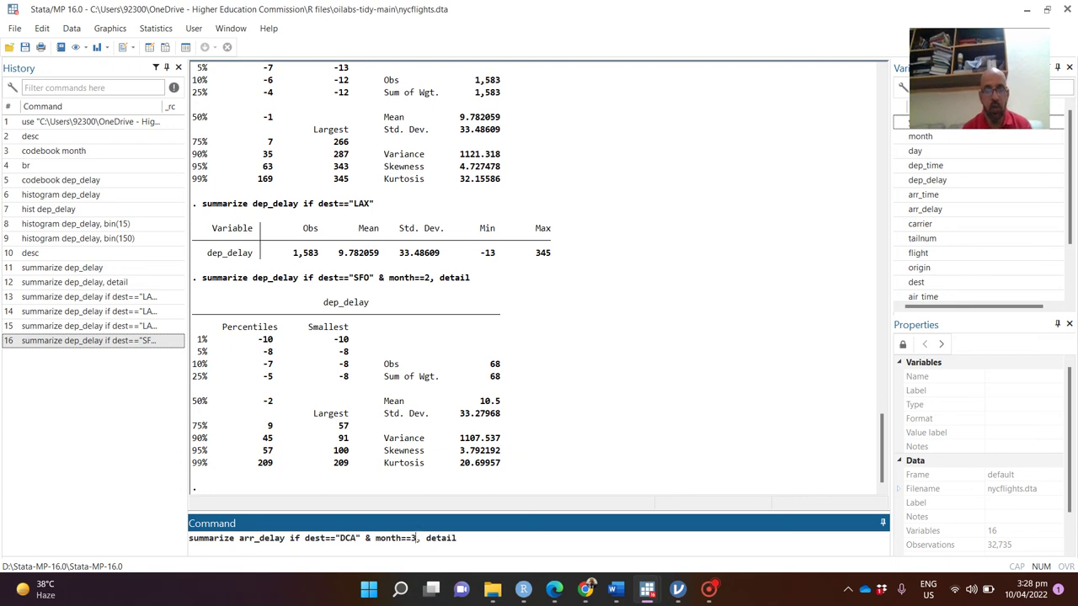
pyautogui.press('Return')
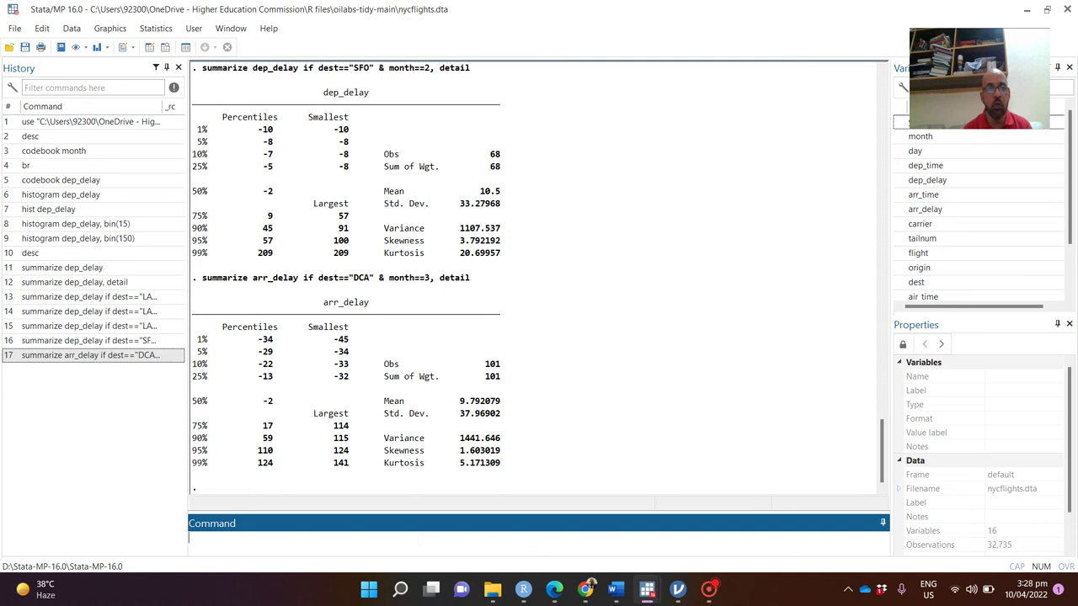
# - Recall the DCA arr_delay summary command and replace summarize with hist
pyautogui.click(109, 355)
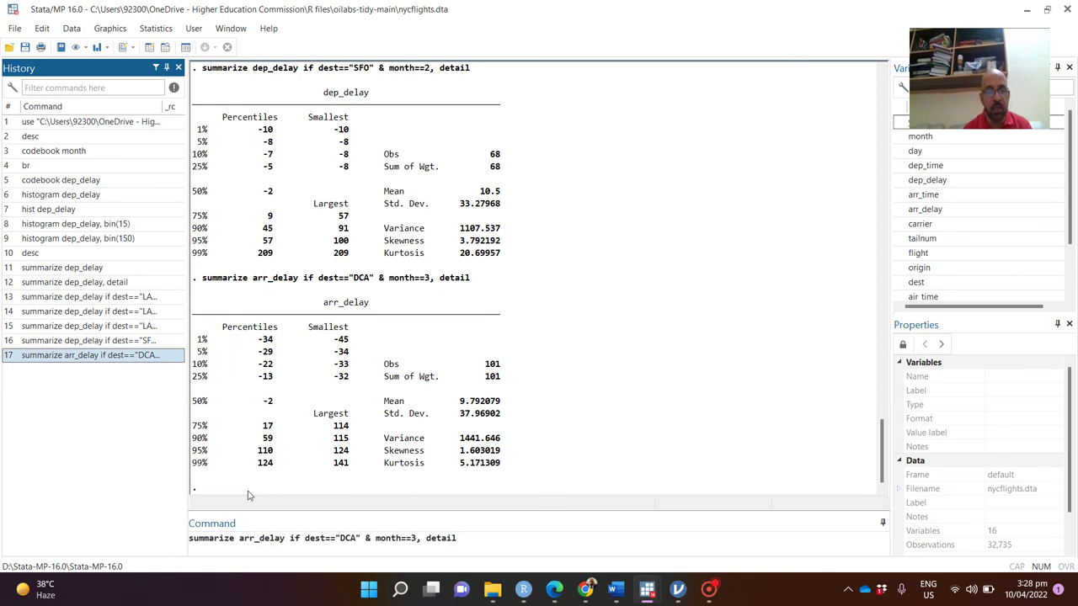
pyautogui.click(239, 538)
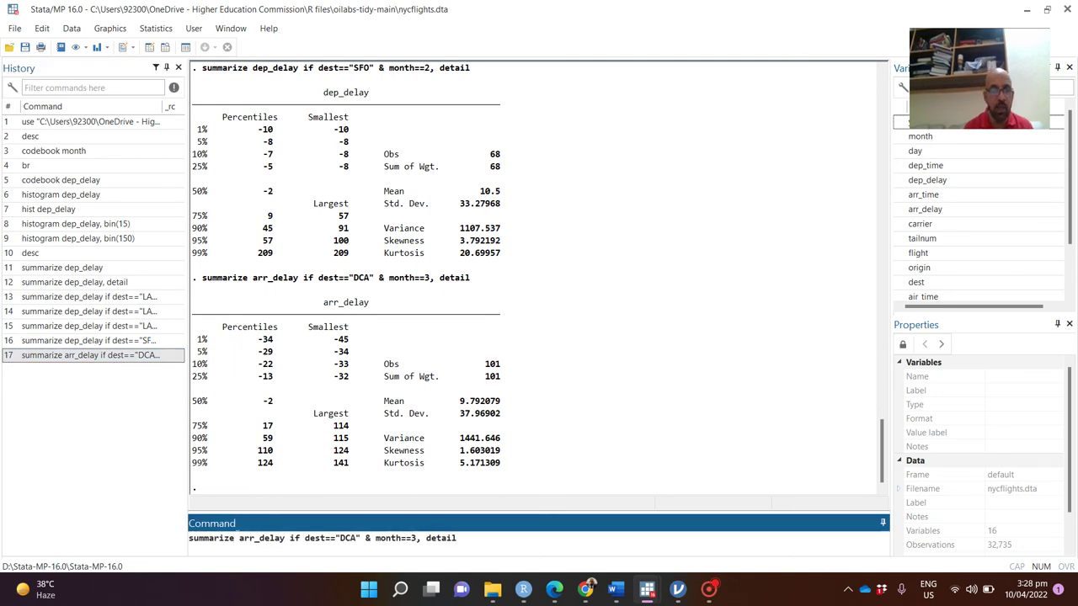
pyautogui.press('BackSpace')
pyautogui.press('BackSpace')
pyautogui.press('BackSpace')
pyautogui.press('BackSpace')
pyautogui.press('BackSpace')
pyautogui.press('BackSpace')
pyautogui.press('BackSpace')
pyautogui.press('BackSpace')
pyautogui.press('BackSpace')
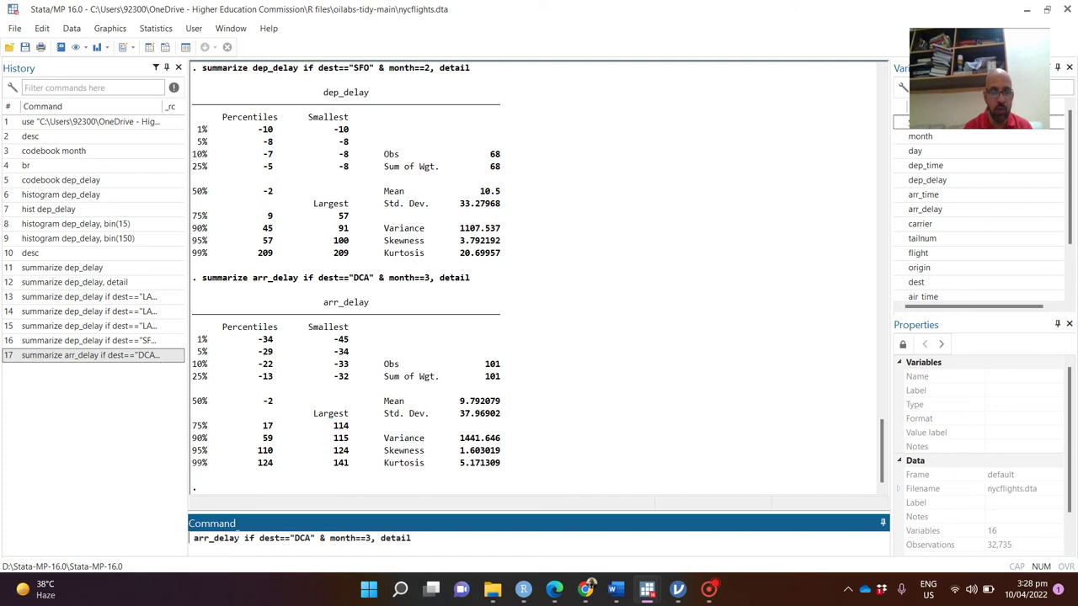
pyautogui.write('g')
pyautogui.write('ist')
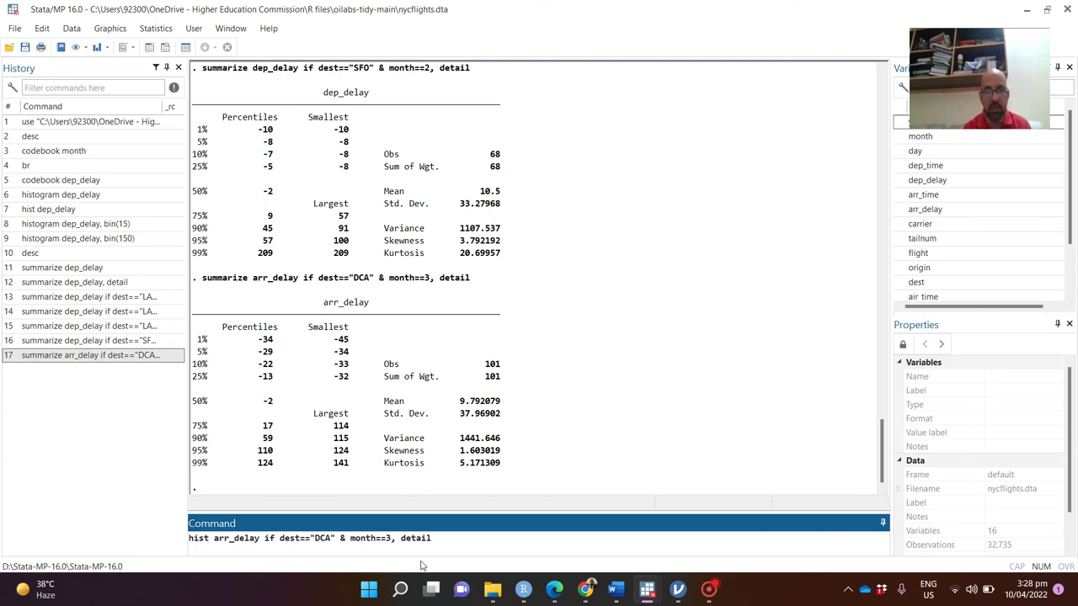
# - Remove the detail option and run hist arr_delay if dest=="DCA" & month==3 to plot the histogram
pyautogui.click(439, 543)
pyautogui.press('BackSpace')
pyautogui.press('BackSpace')
pyautogui.press('BackSpace')
pyautogui.press('BackSpace')
pyautogui.press('BackSpace')
pyautogui.press('BackSpace')
pyautogui.press('BackSpace')
pyautogui.press('BackSpace')
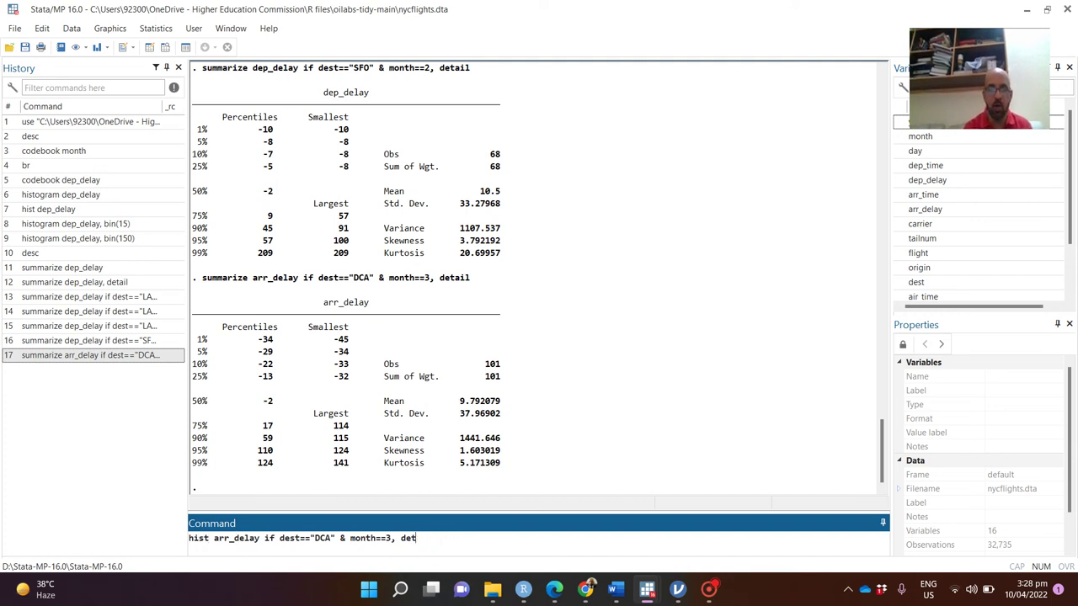
pyautogui.press('Return')
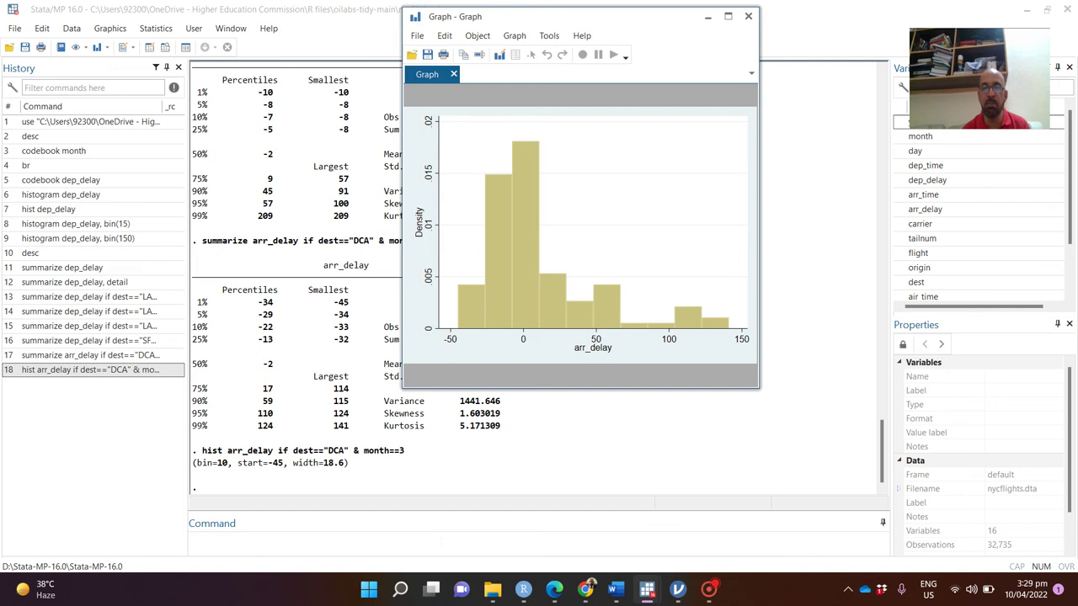
# - Return to the command line and begin a dep_delay summary grouped by origin with bysort origin : su dep_delay if
pyautogui.moveTo(554, 589)
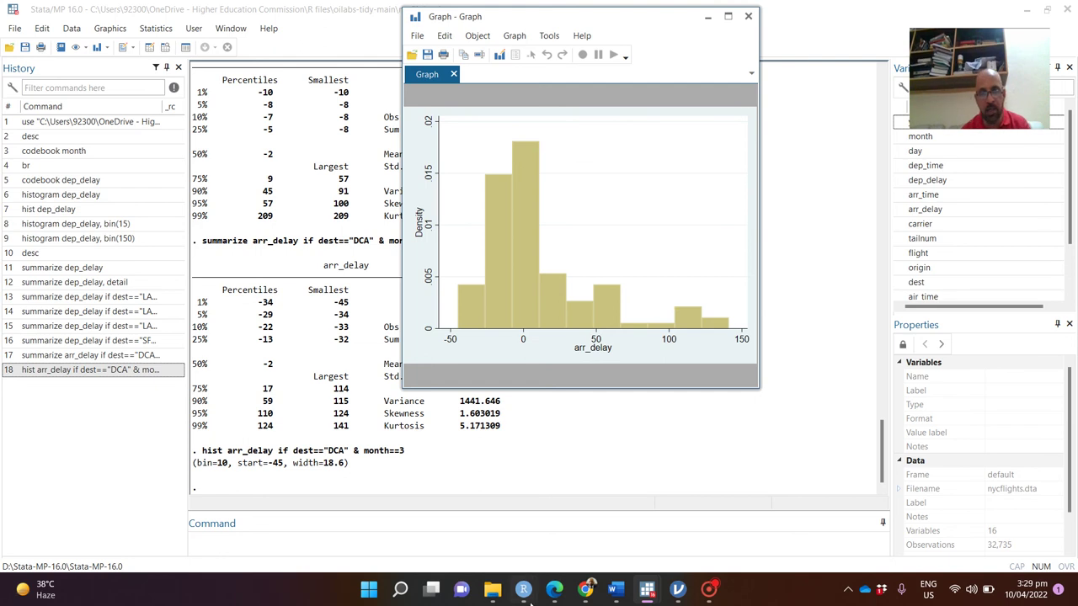
pyautogui.click(524, 552)
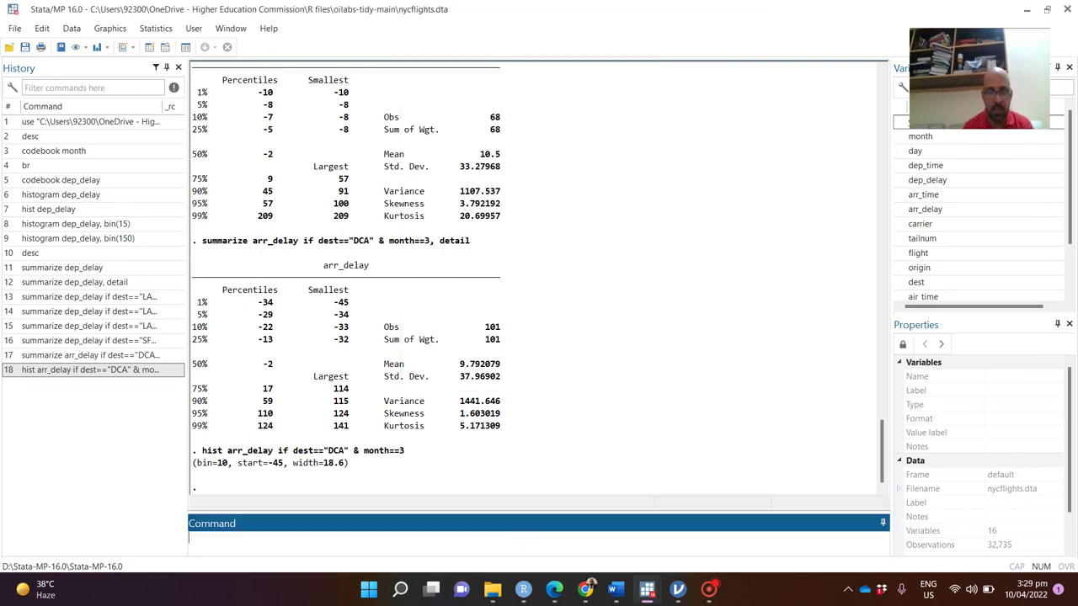
pyautogui.write('bysort ')
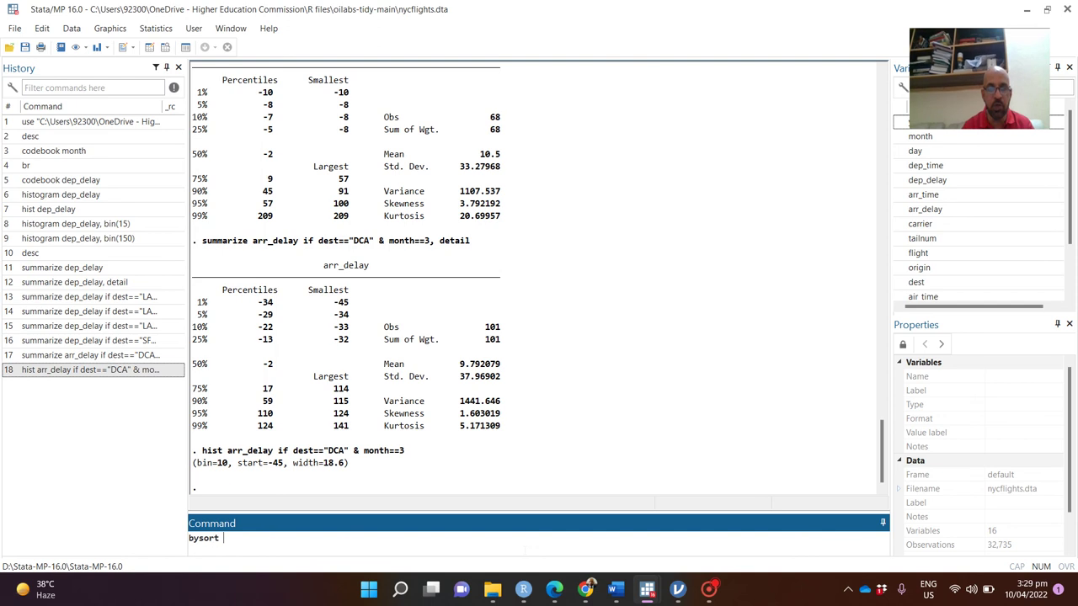
pyautogui.write('o')
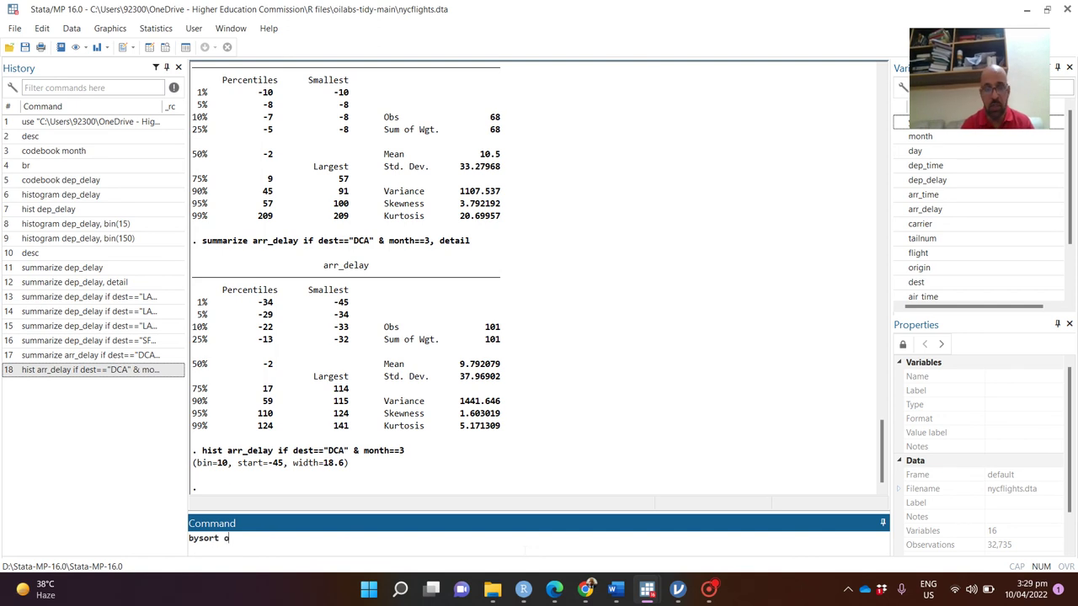
pyautogui.write('rigin ')
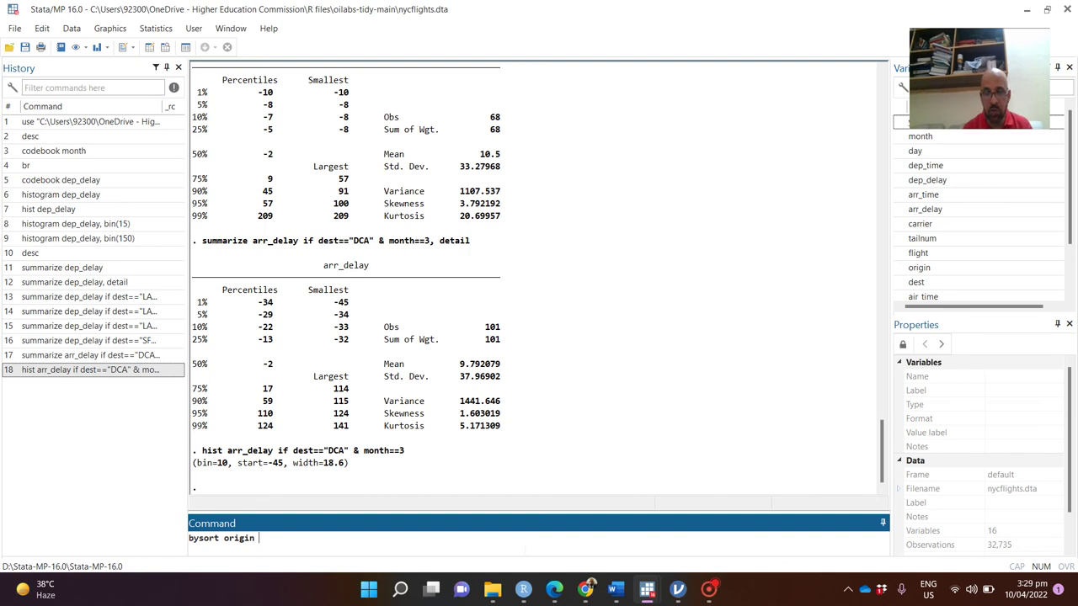
pyautogui.write(': su')
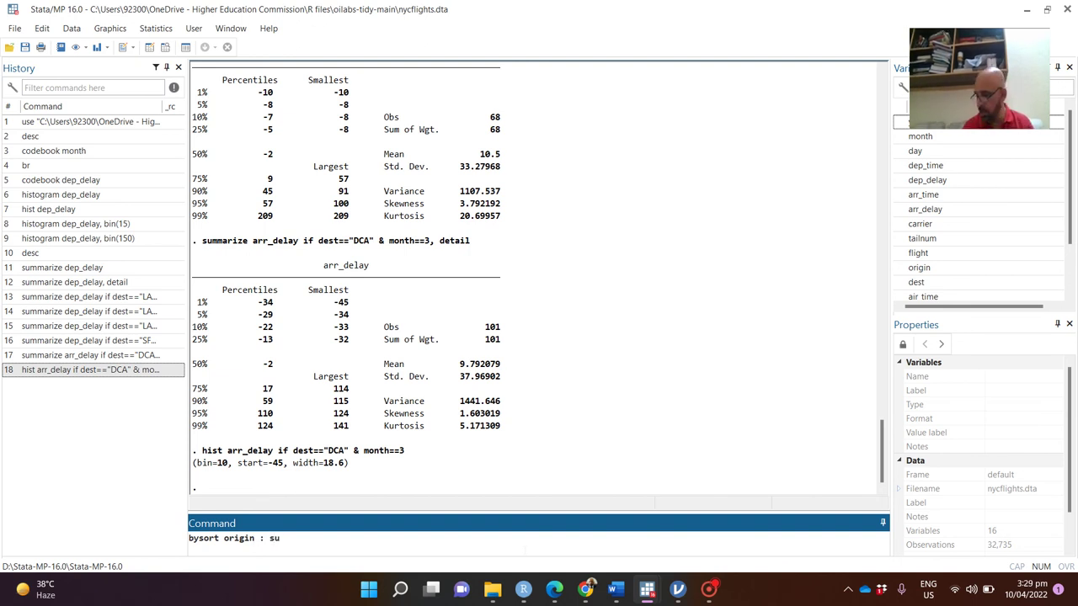
pyautogui.write(' dep')
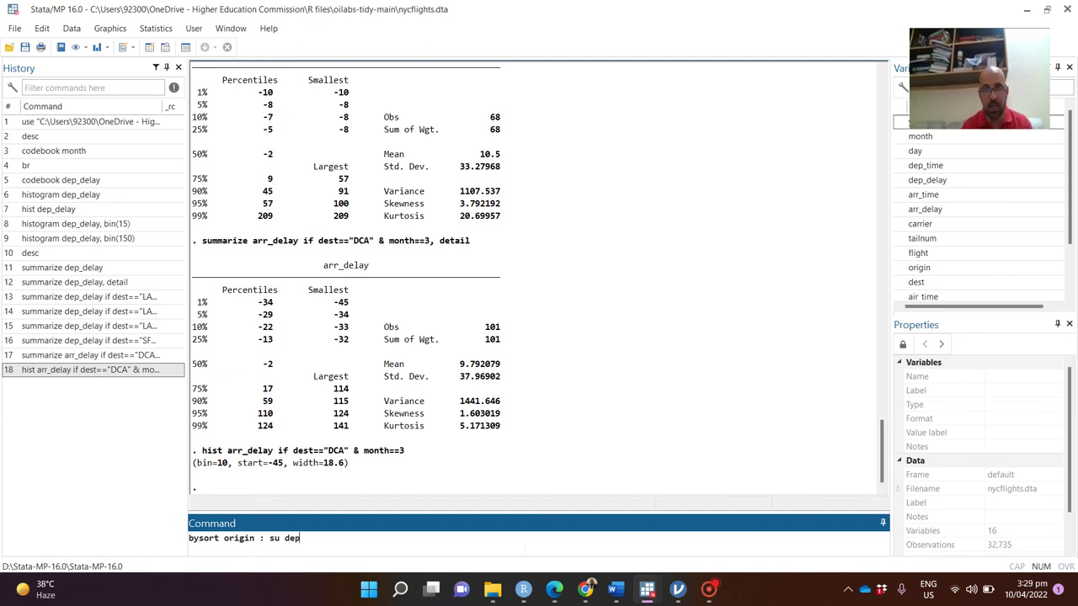
pyautogui.write('_dela')
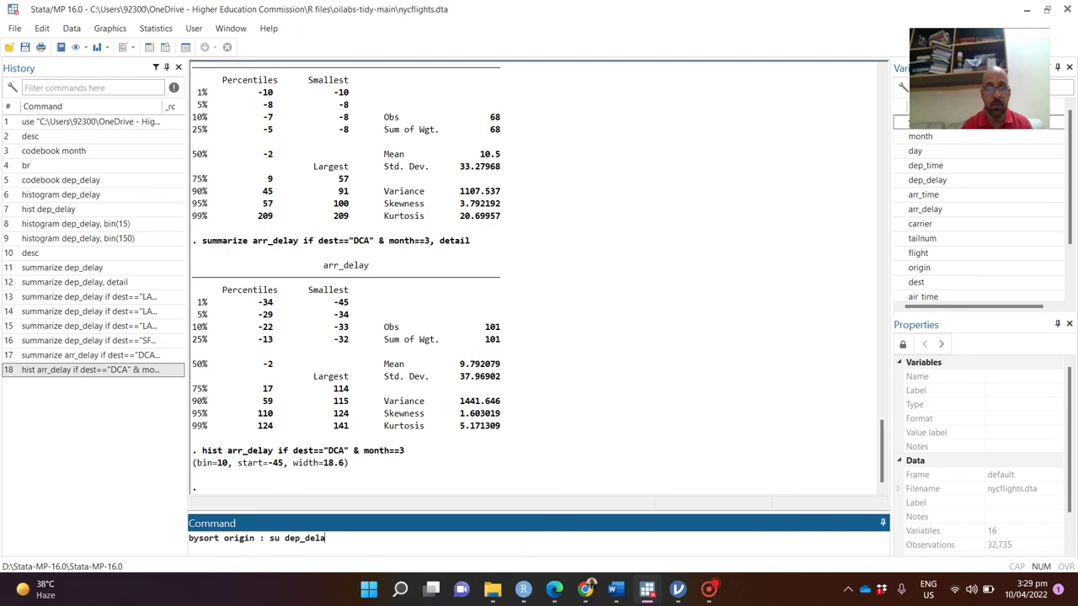
pyautogui.write('y if ')
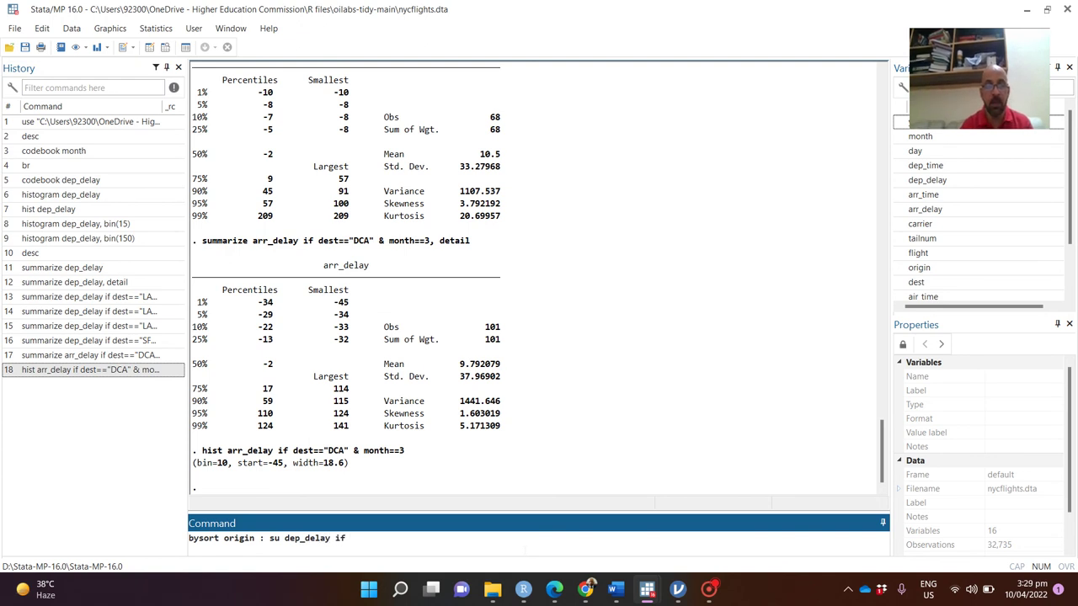
# - Complete the grouped summary command with the condition dest=="SFO" & month==3 and run it
pyautogui.write('dest')
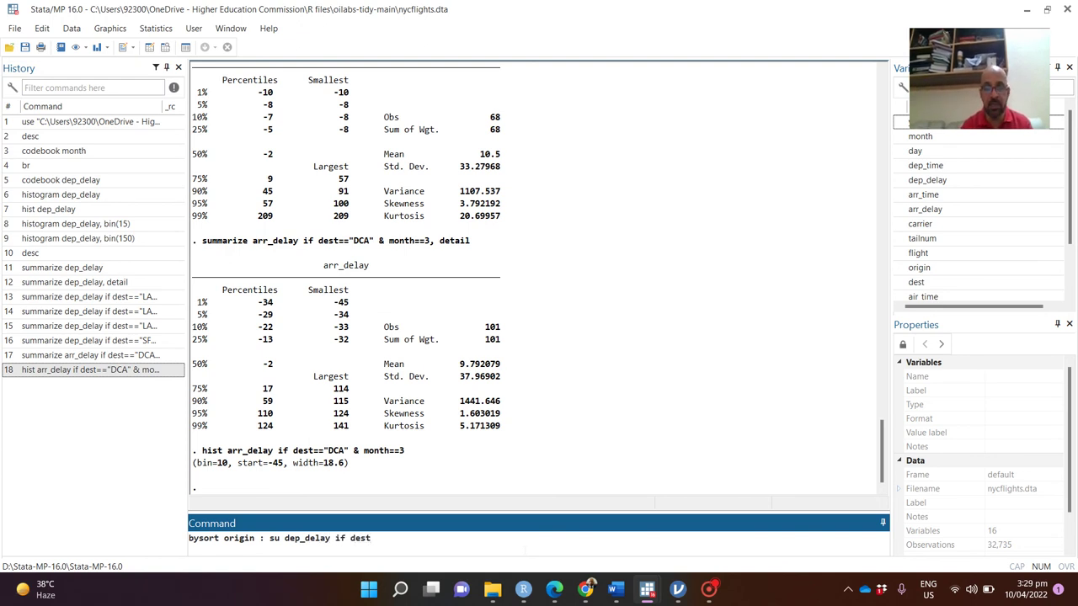
pyautogui.write('=="')
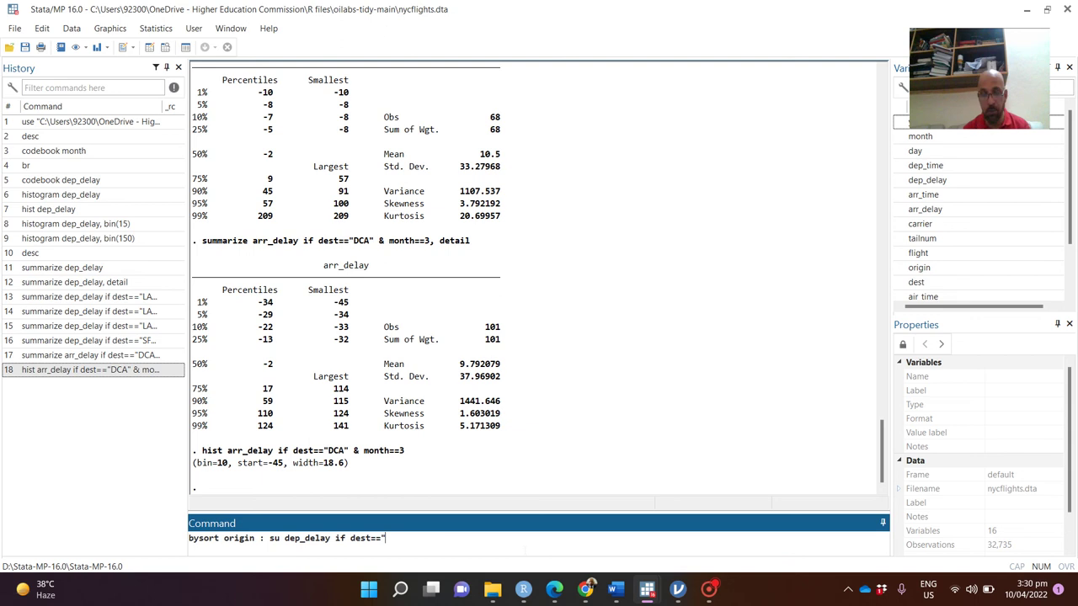
pyautogui.write('SF')
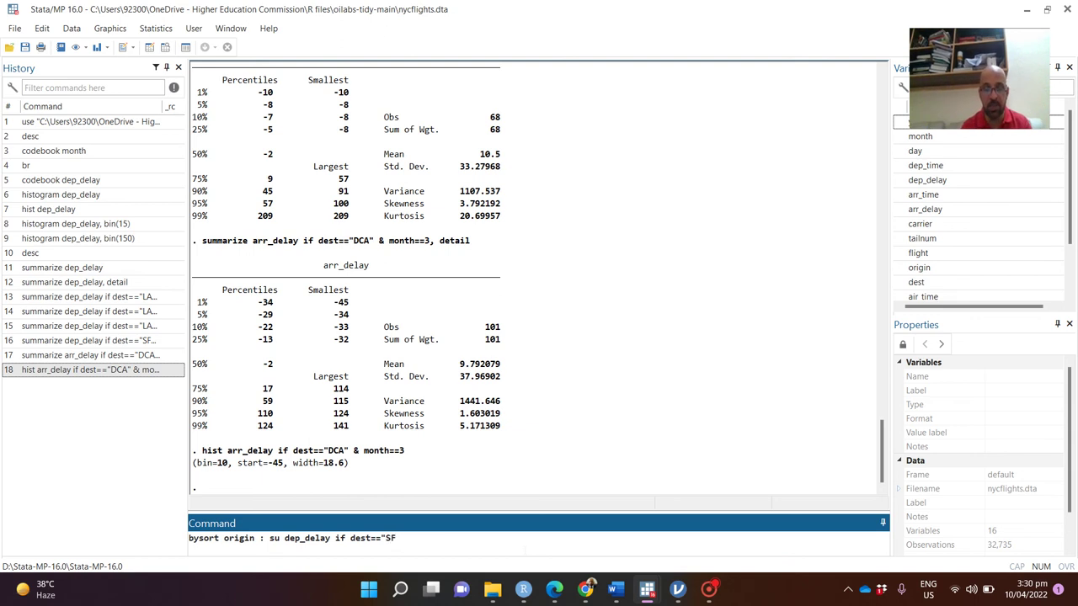
pyautogui.write('O')
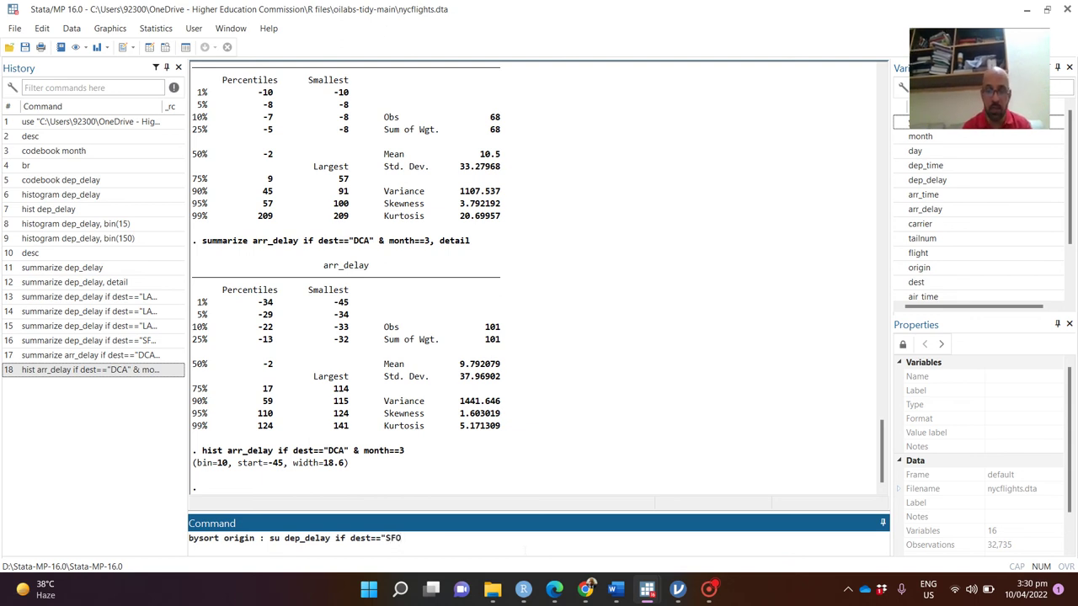
pyautogui.write('" &')
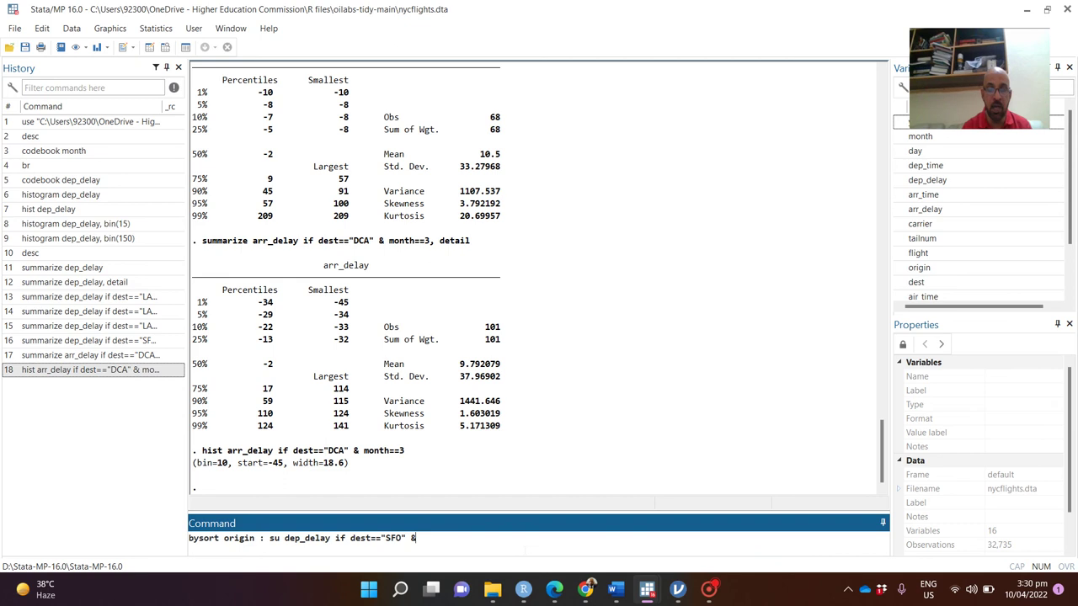
pyautogui.write(' mont')
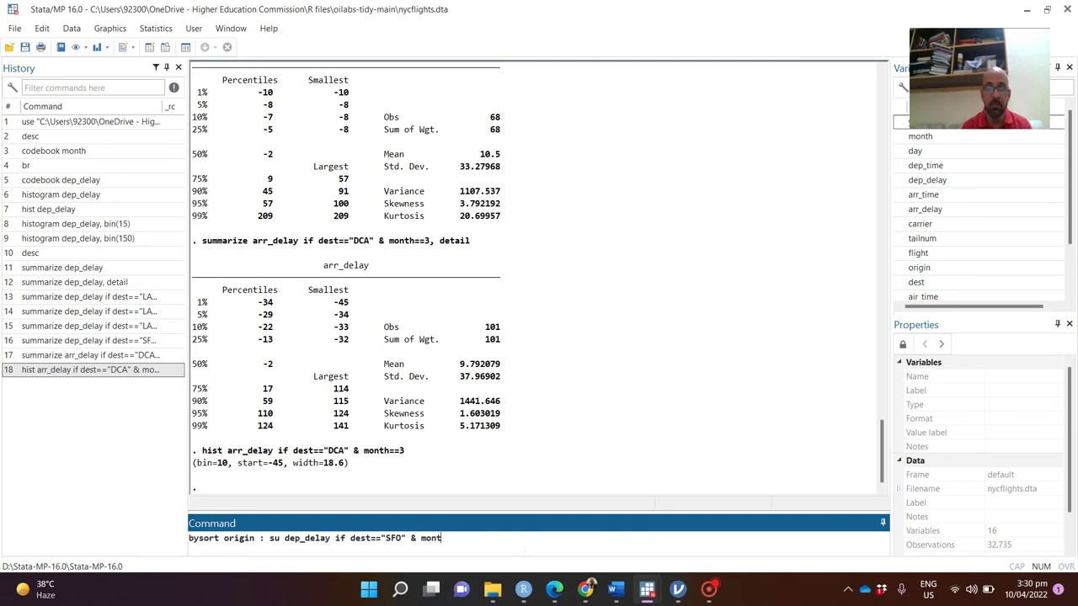
pyautogui.write('h==3')
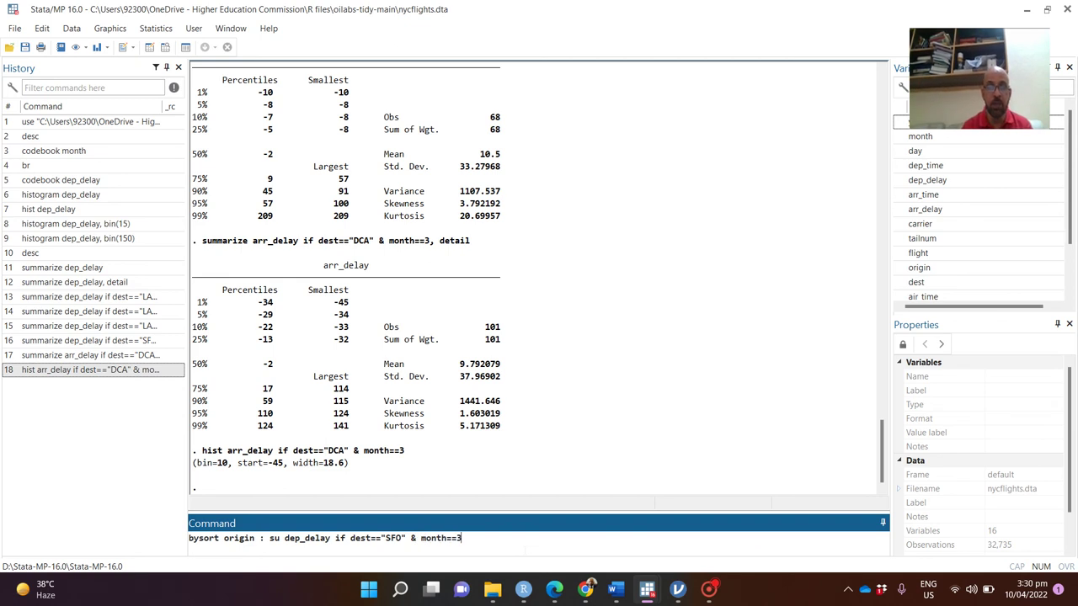
pyautogui.press('Return')
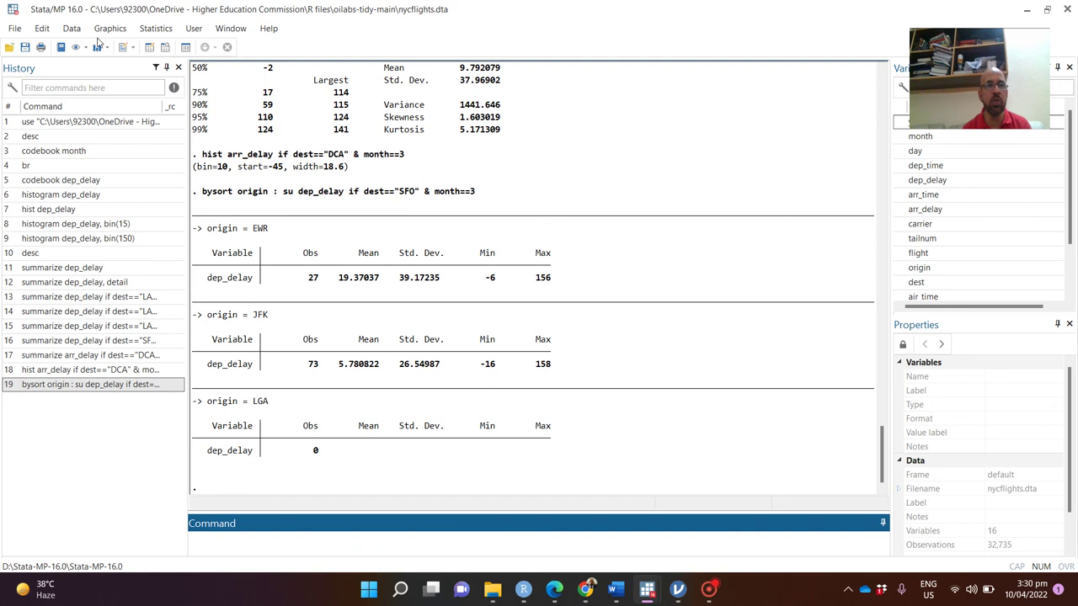
# - Open the dialog for creating a new variable and name the variable dep_type
pyautogui.click(70, 29)
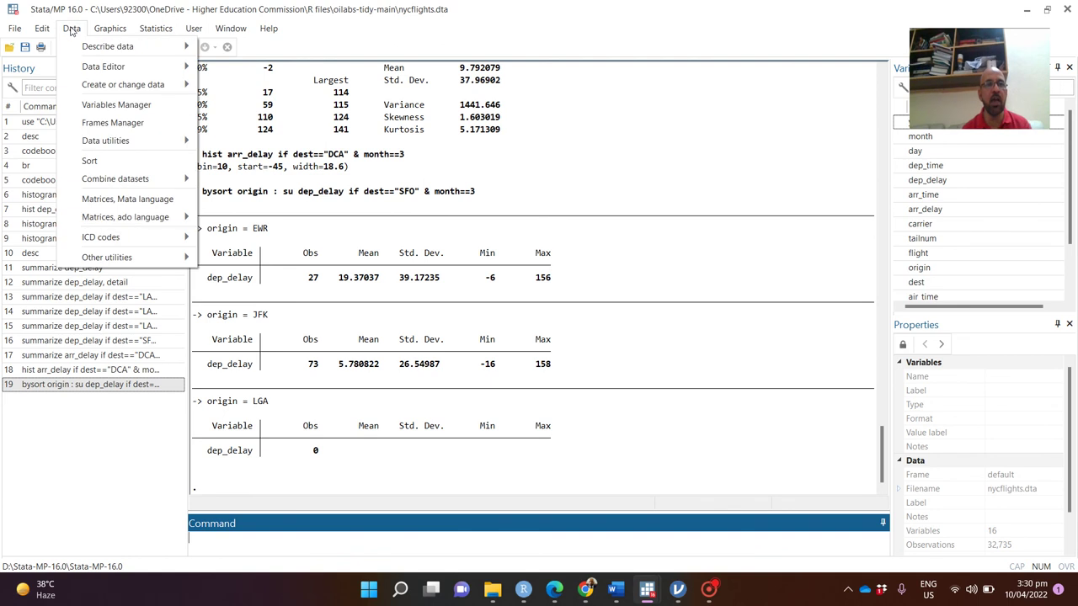
pyautogui.moveTo(90, 50)
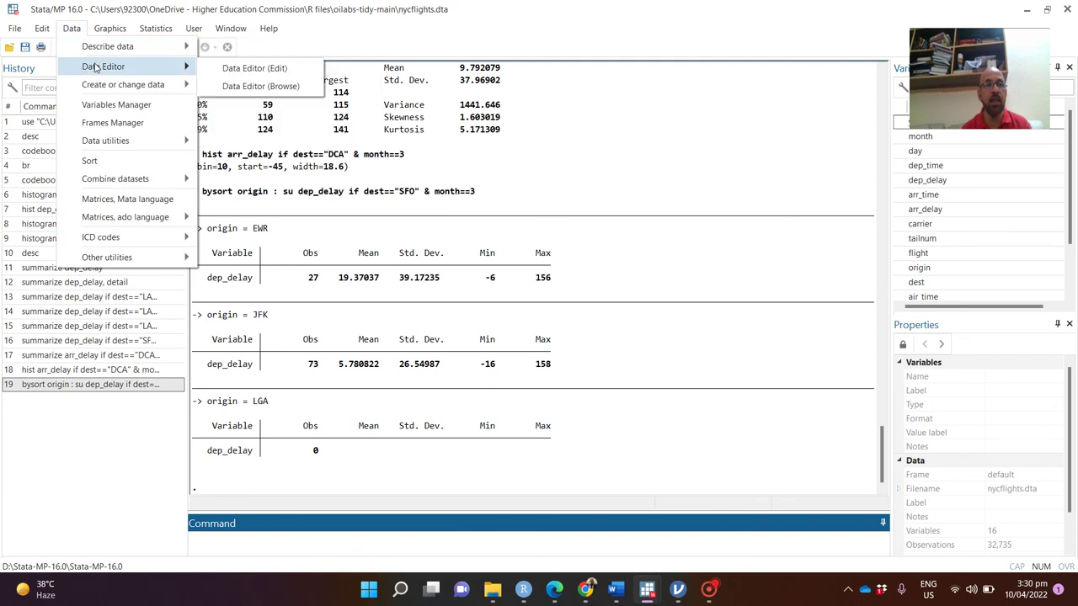
pyautogui.moveTo(107, 89)
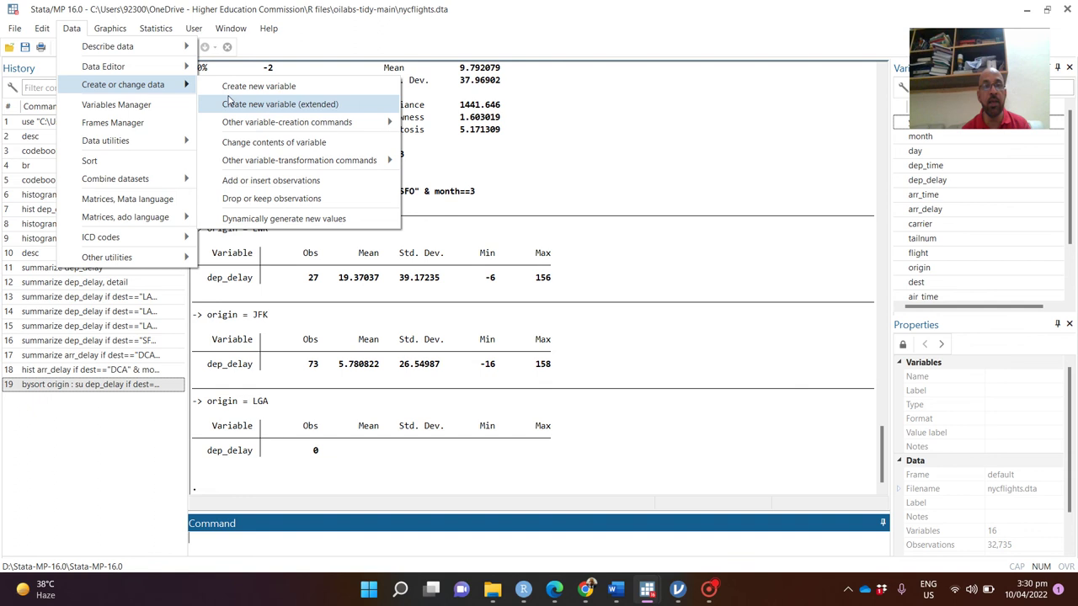
pyautogui.click(237, 89)
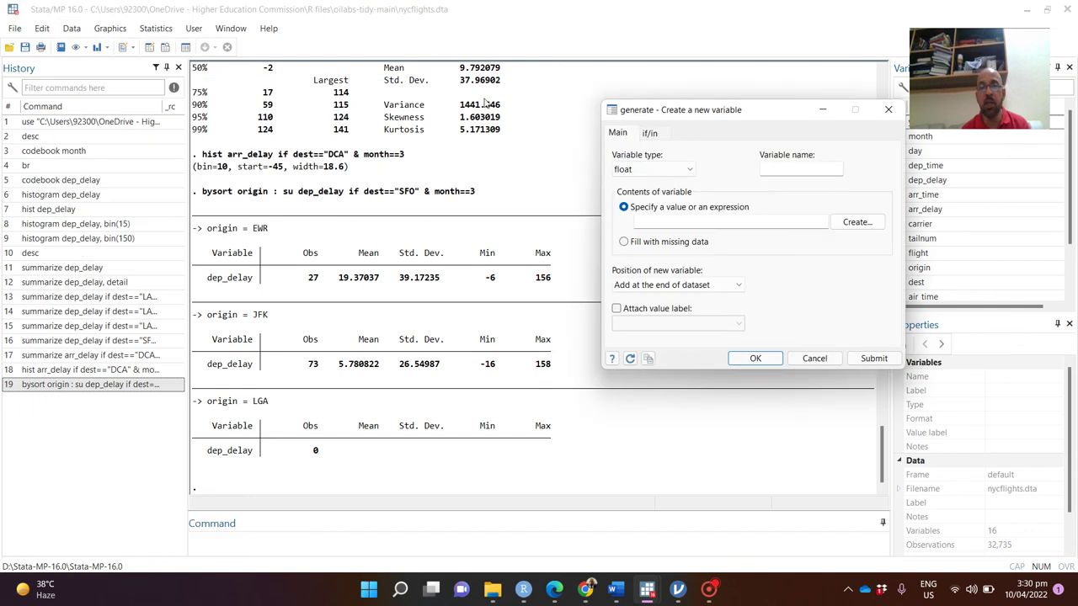
pyautogui.click(775, 168)
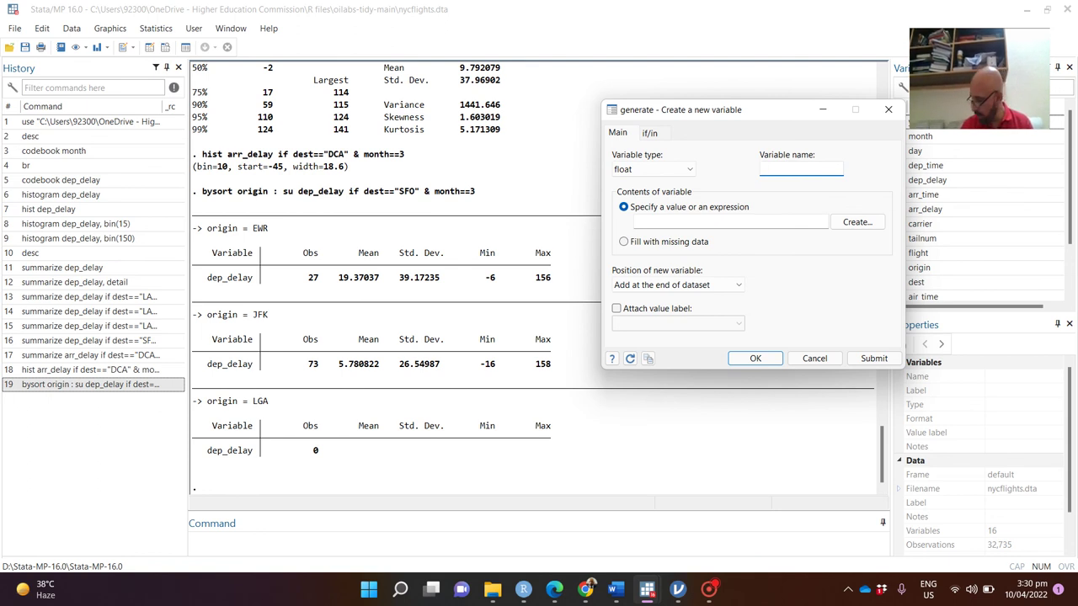
pyautogui.write('deo')
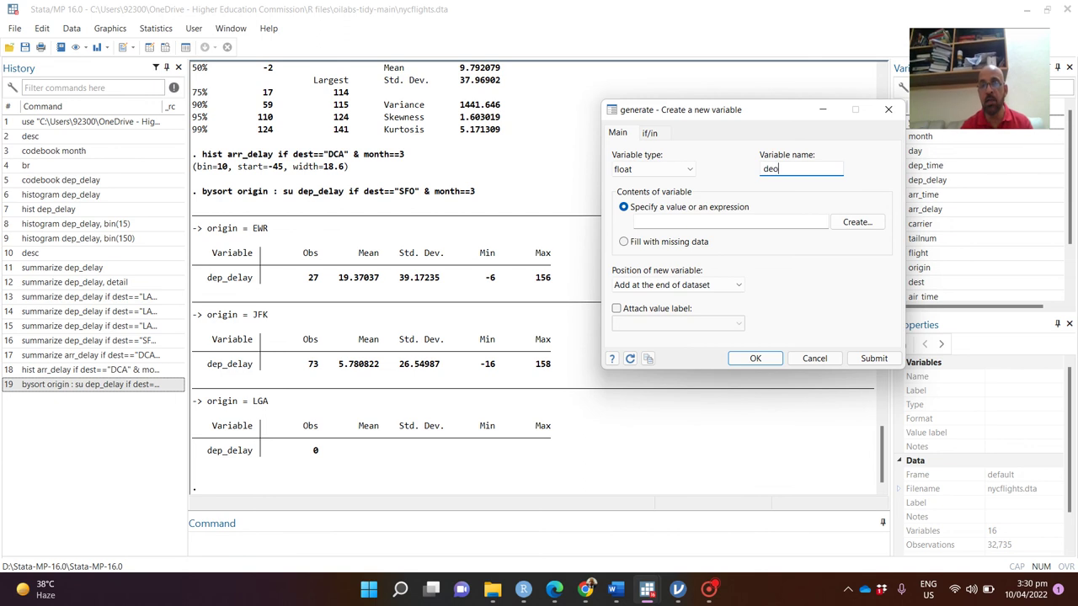
pyautogui.press('BackSpace')
pyautogui.write('p')
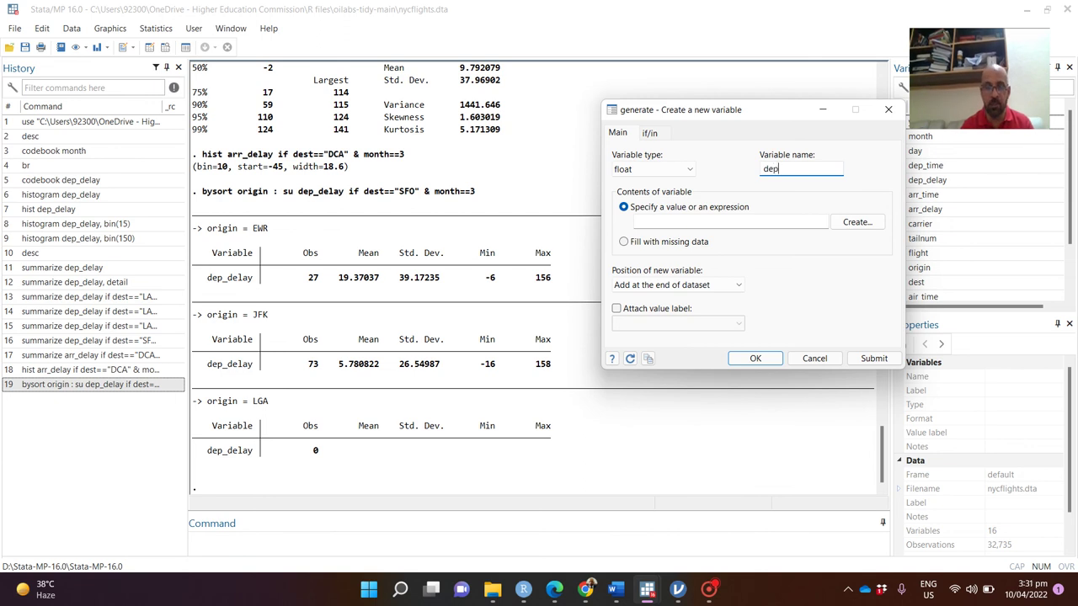
pyautogui.write('_type')
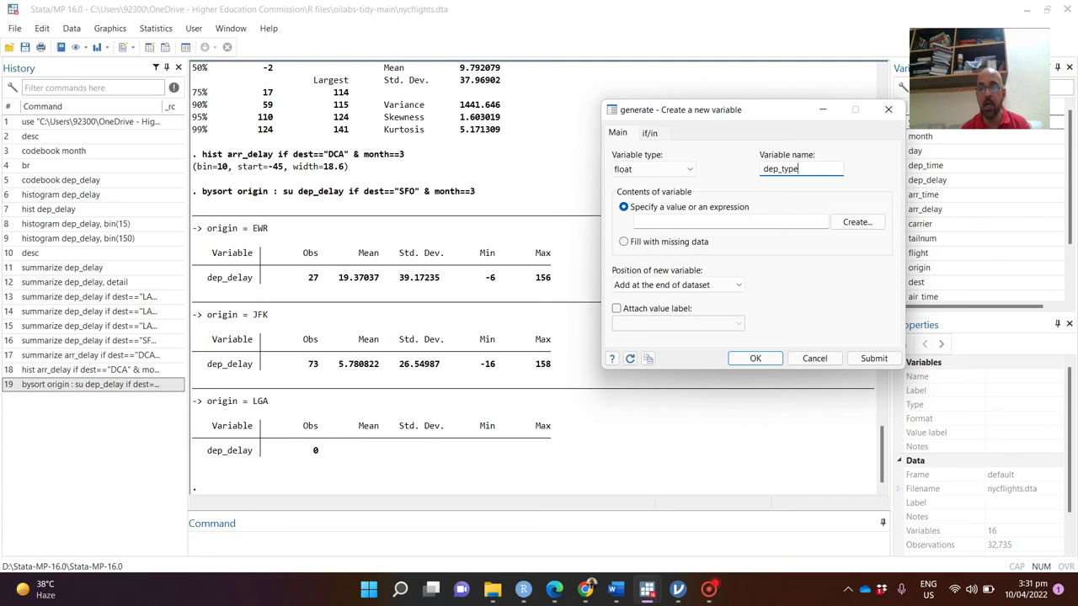
# - Define the contents of dep_type with the expression dep_delay<5 and submit the generate command
pyautogui.click(730, 221)
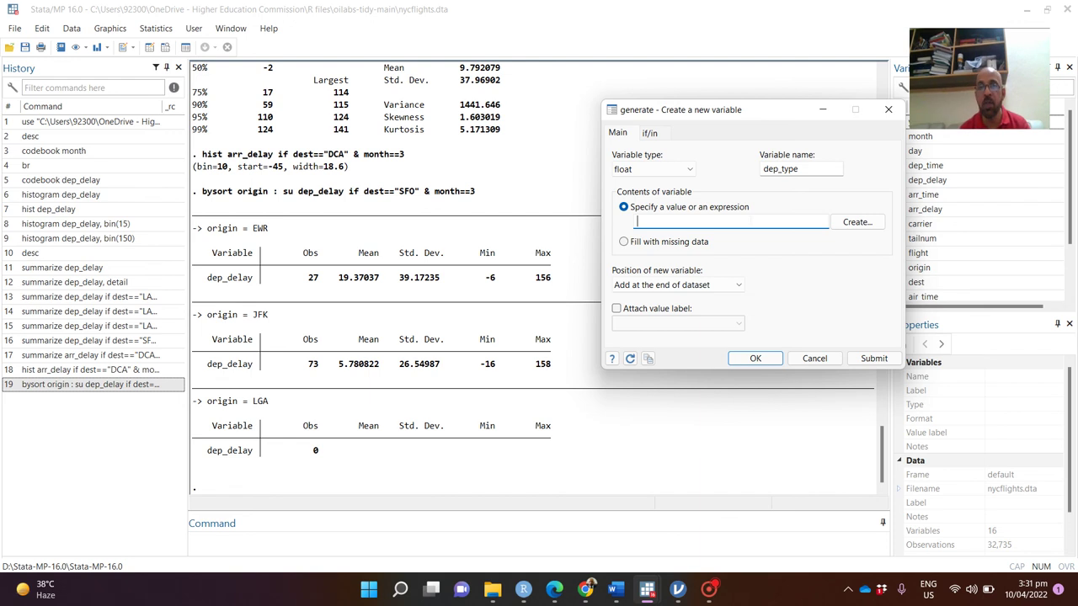
pyautogui.write('de')
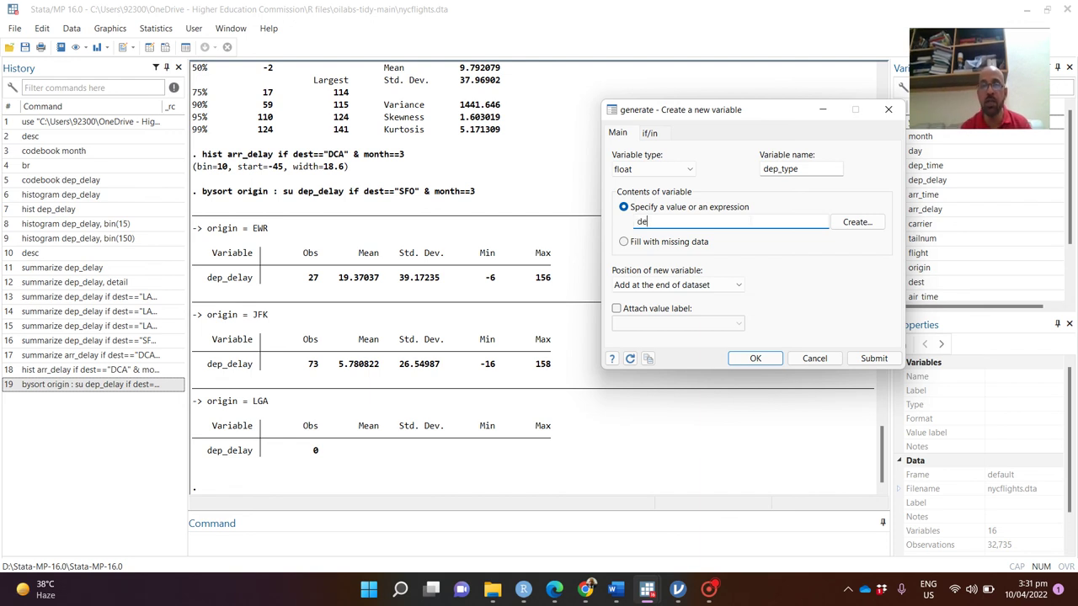
pyautogui.write('p_delay')
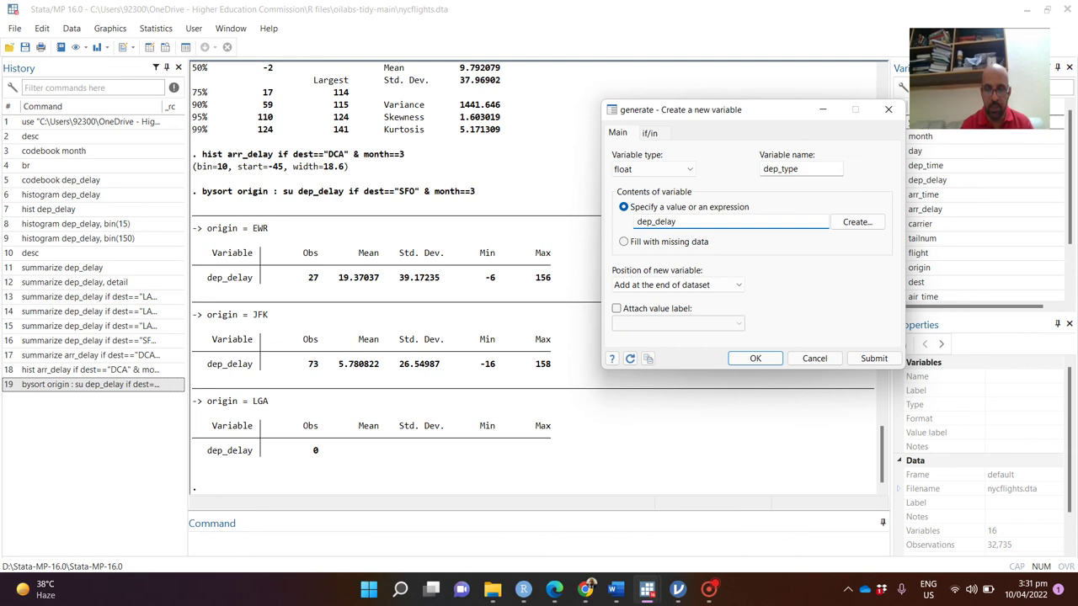
pyautogui.write('<5')
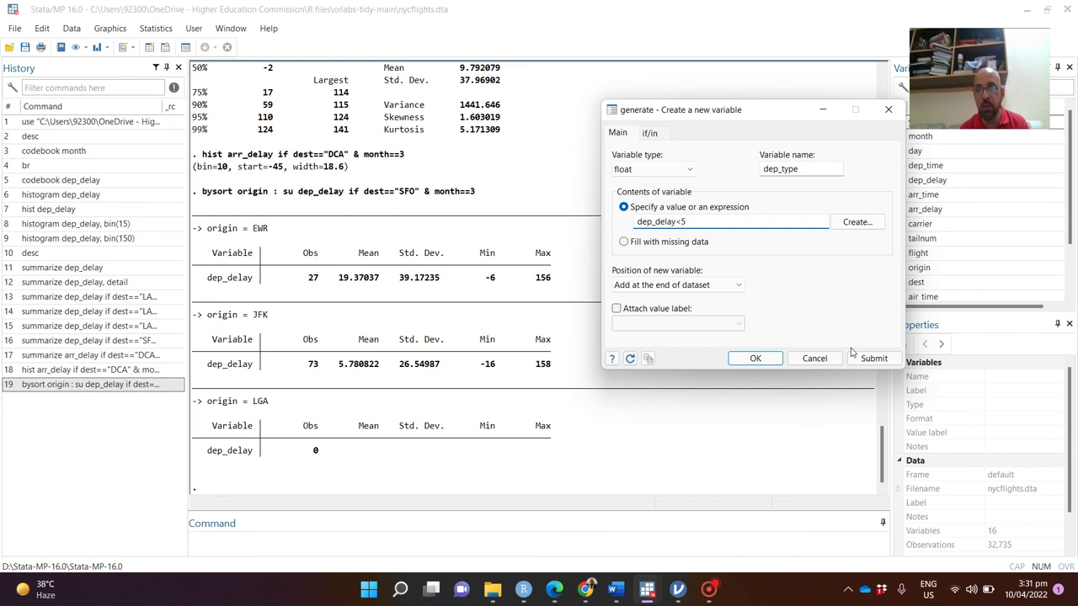
pyautogui.click(873, 358)
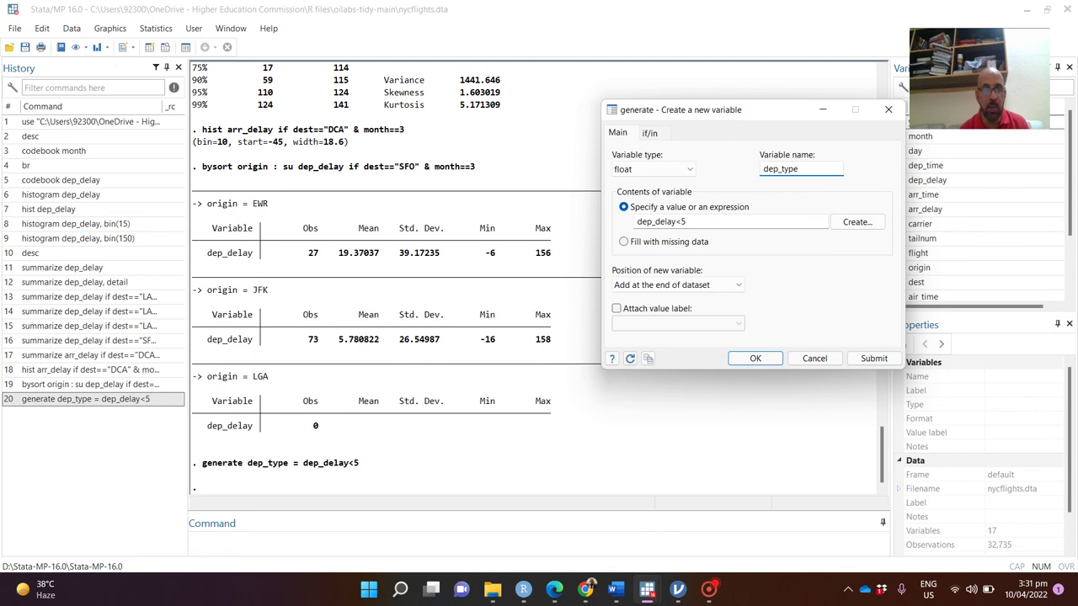
# - Recall the generate command from the history and try running it as generate dep_type =1 if dep_delay<5
pyautogui.click(67, 402)
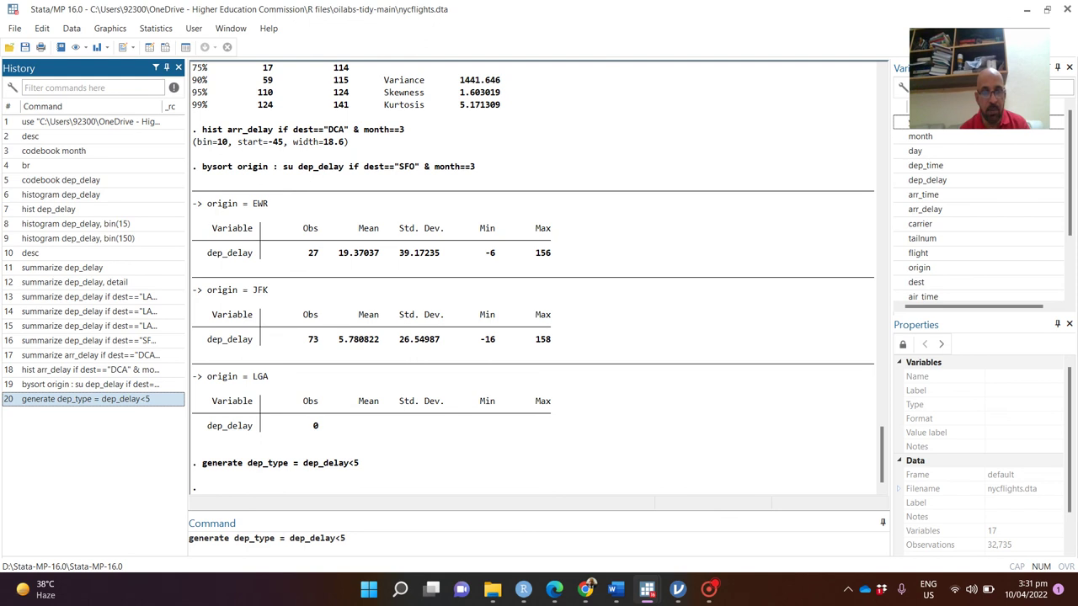
pyautogui.click(284, 539)
pyautogui.write('1')
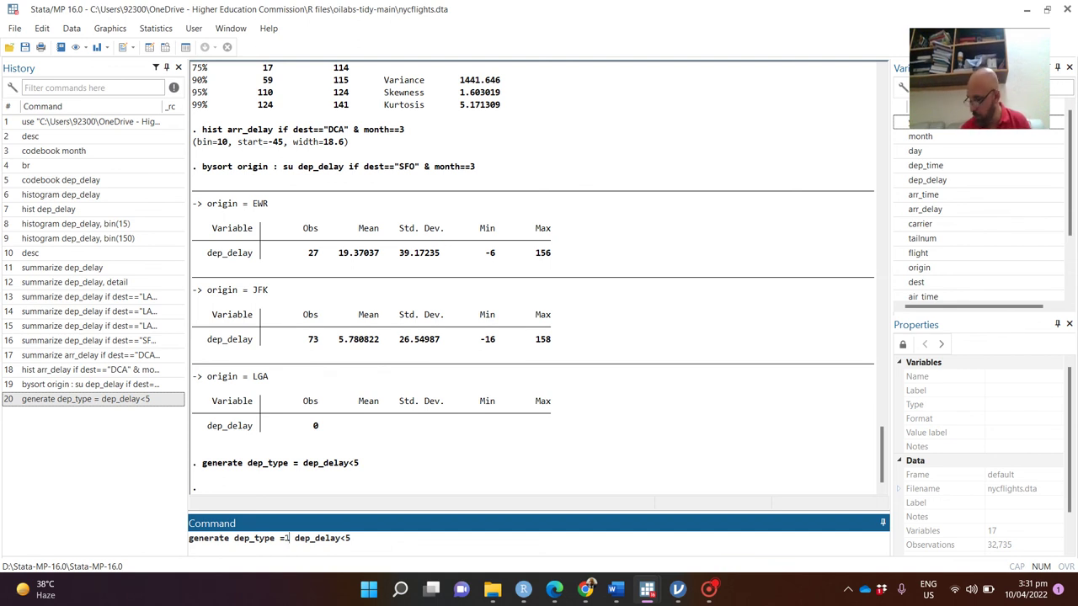
pyautogui.write('if')
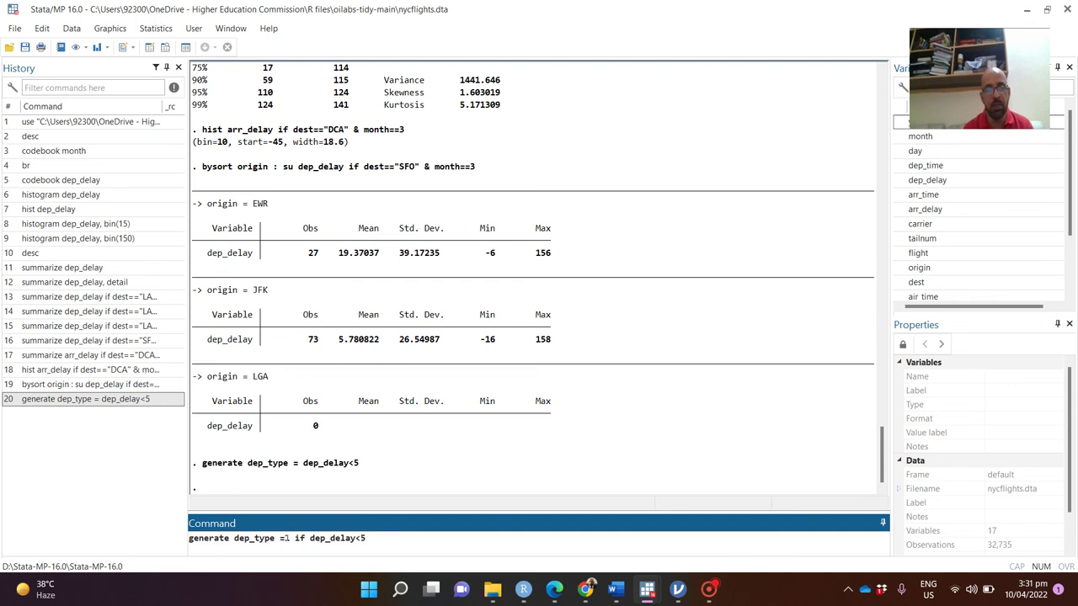
pyautogui.press('Return')
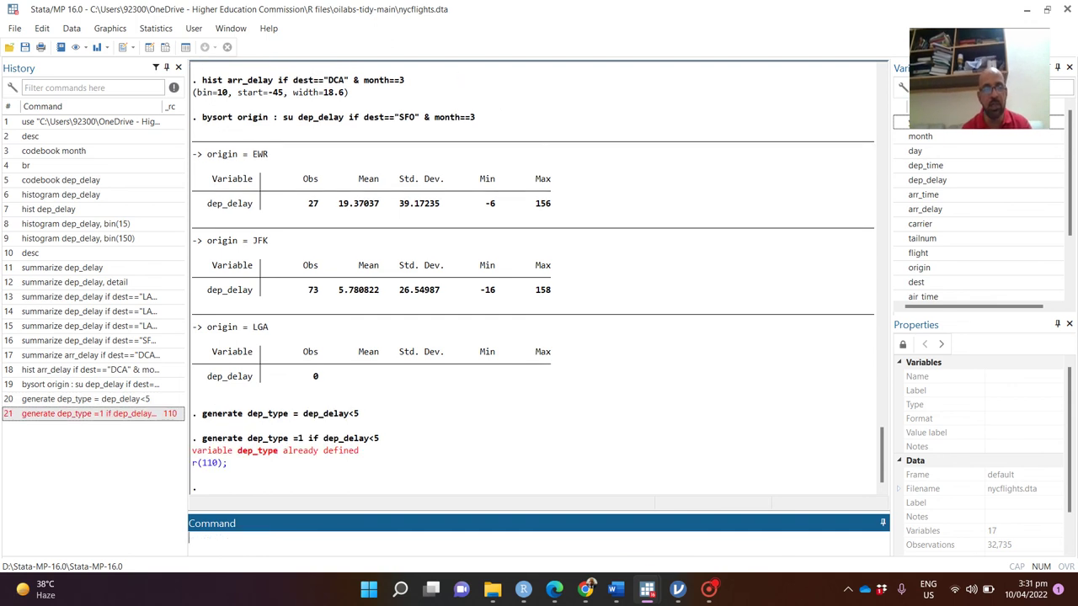
# - Recall the failed generate command, change generate to replace, and run replace dep_type =1 if dep_delay<5
pyautogui.click(123, 421)
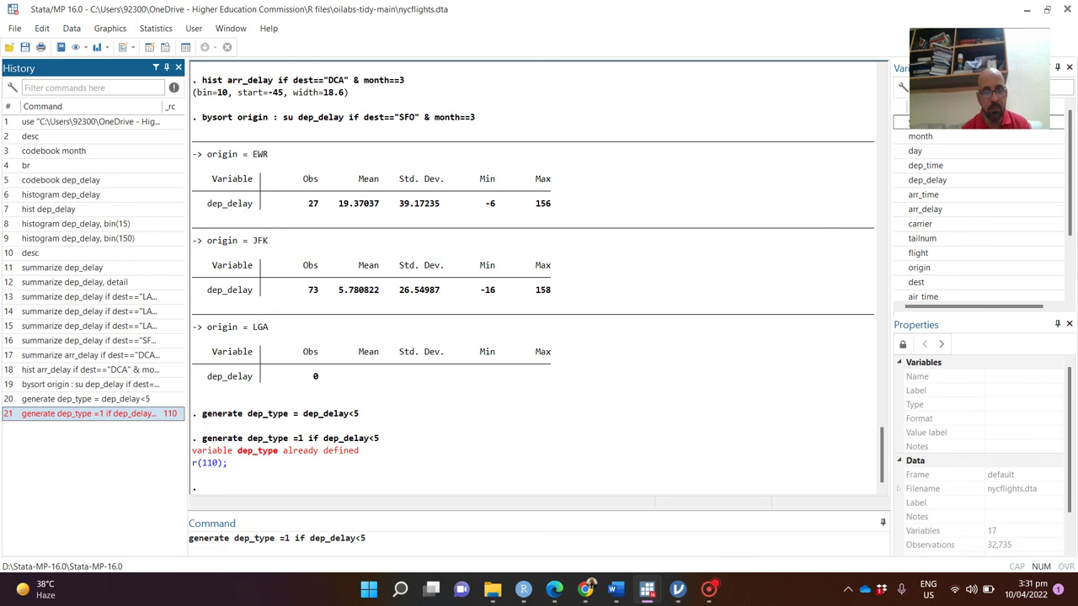
pyautogui.click(234, 539)
pyautogui.press('BackSpace')
pyautogui.press('BackSpace')
pyautogui.press('BackSpace')
pyautogui.press('BackSpace')
pyautogui.press('BackSpace')
pyautogui.press('BackSpace')
pyautogui.press('BackSpace')
pyautogui.press('BackSpace')
pyautogui.press('BackSpace')
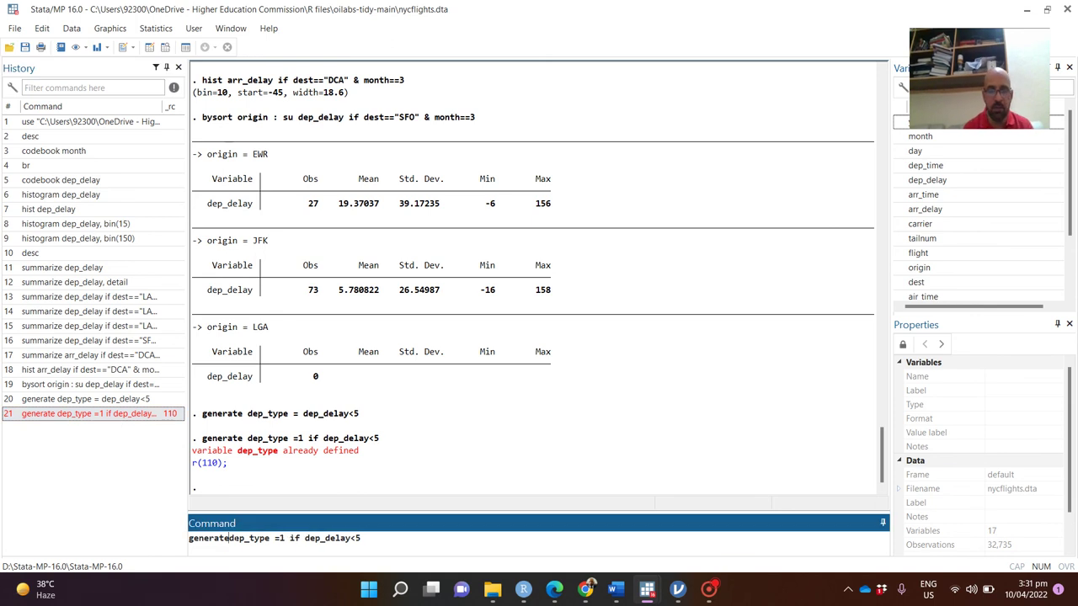
pyautogui.write('replace')
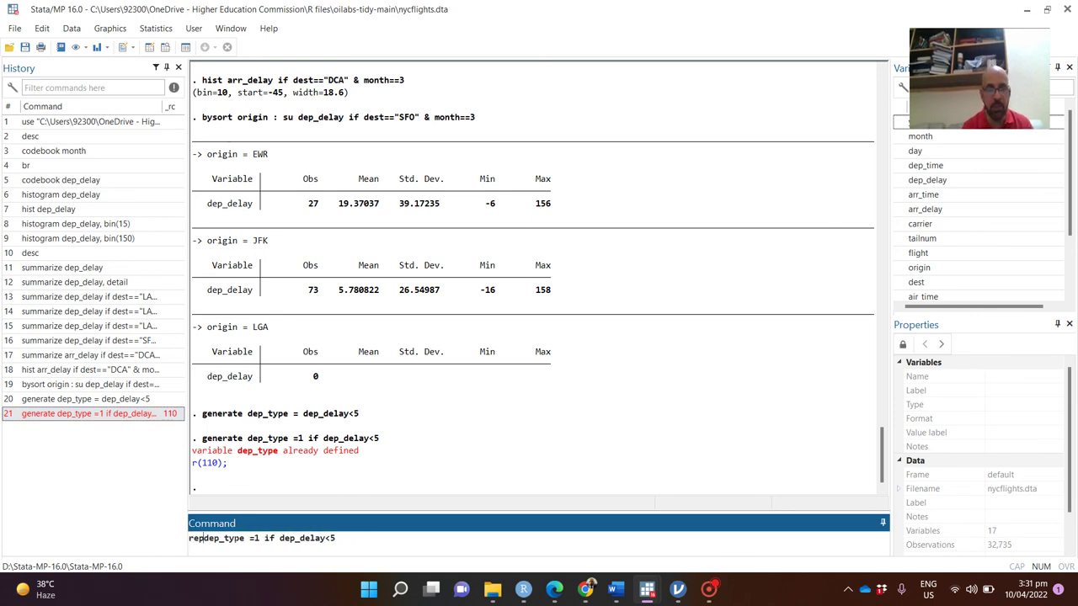
pyautogui.press('Return')
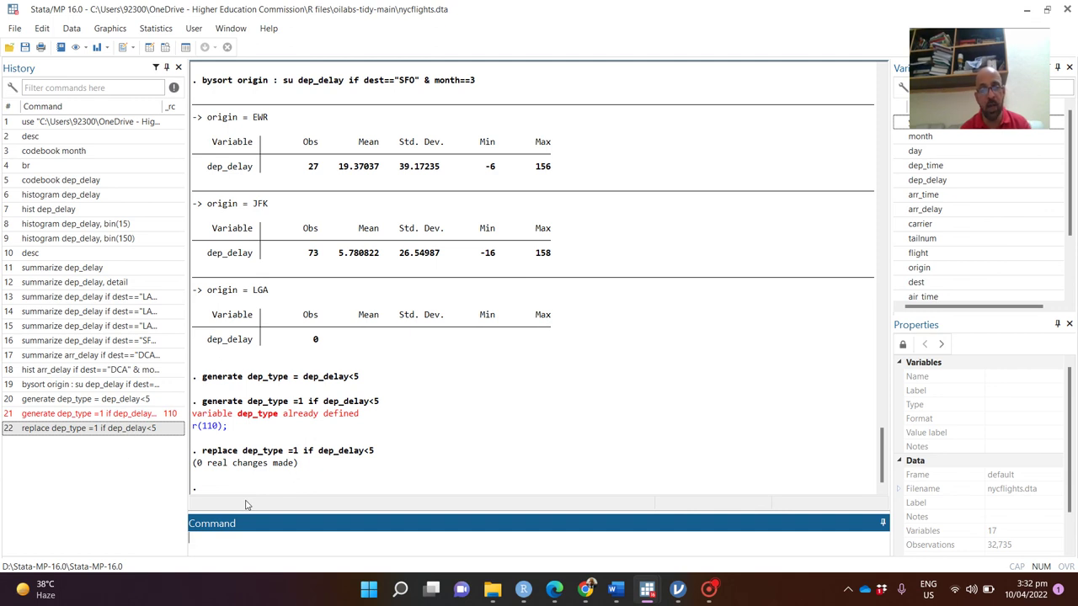
# - Recall the replace command, change the value to 0 and the condition to dep_delay>5, and run it
pyautogui.click(118, 431)
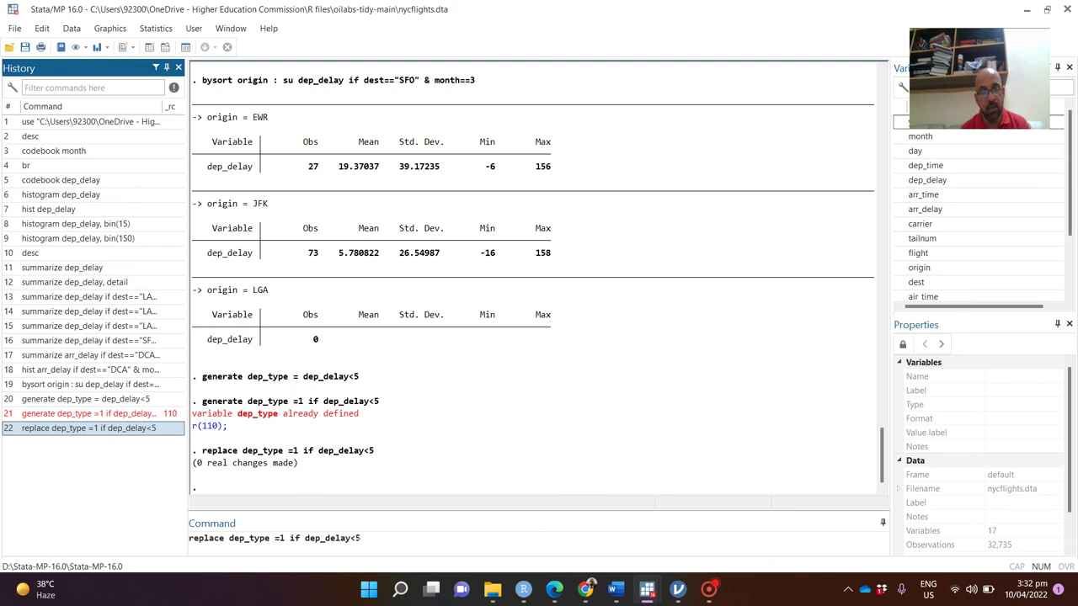
pyautogui.click(289, 539)
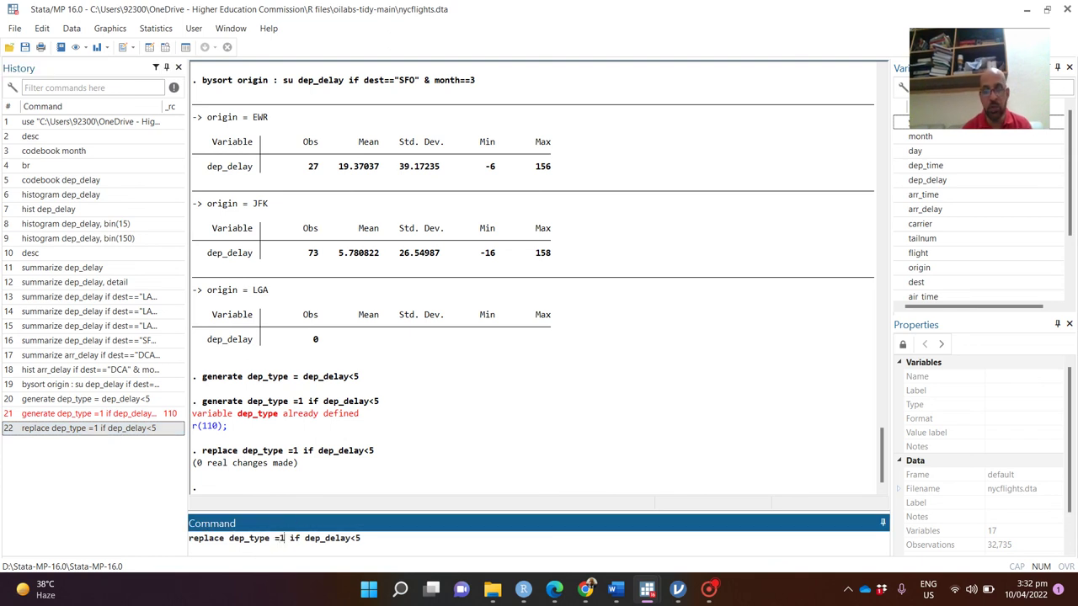
pyautogui.press('BackSpace')
pyautogui.write('0')
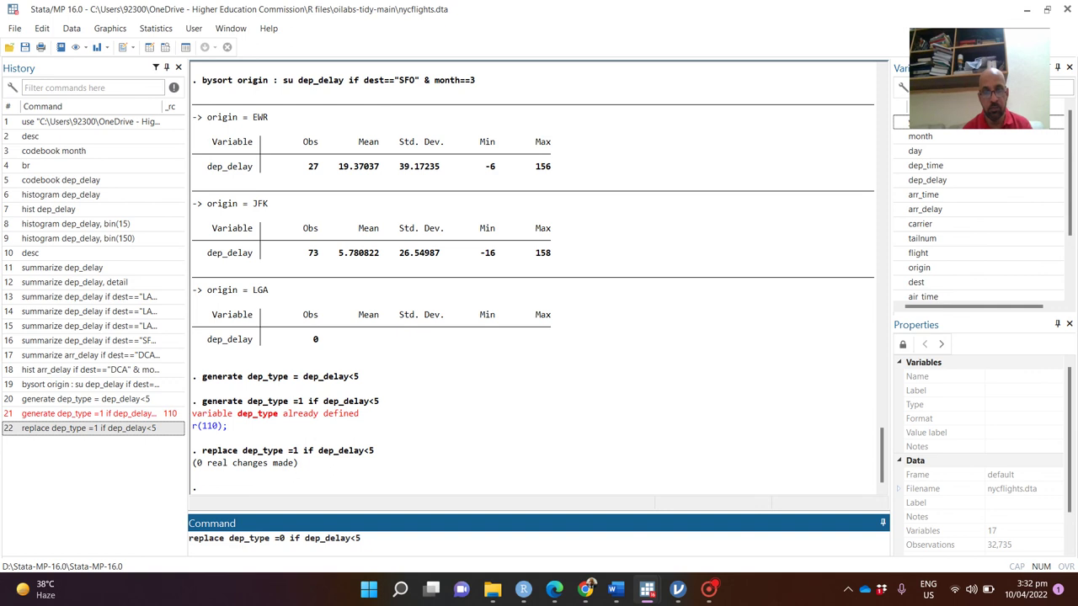
pyautogui.click(375, 539)
pyautogui.press('BackSpace')
pyautogui.press('BackSpace')
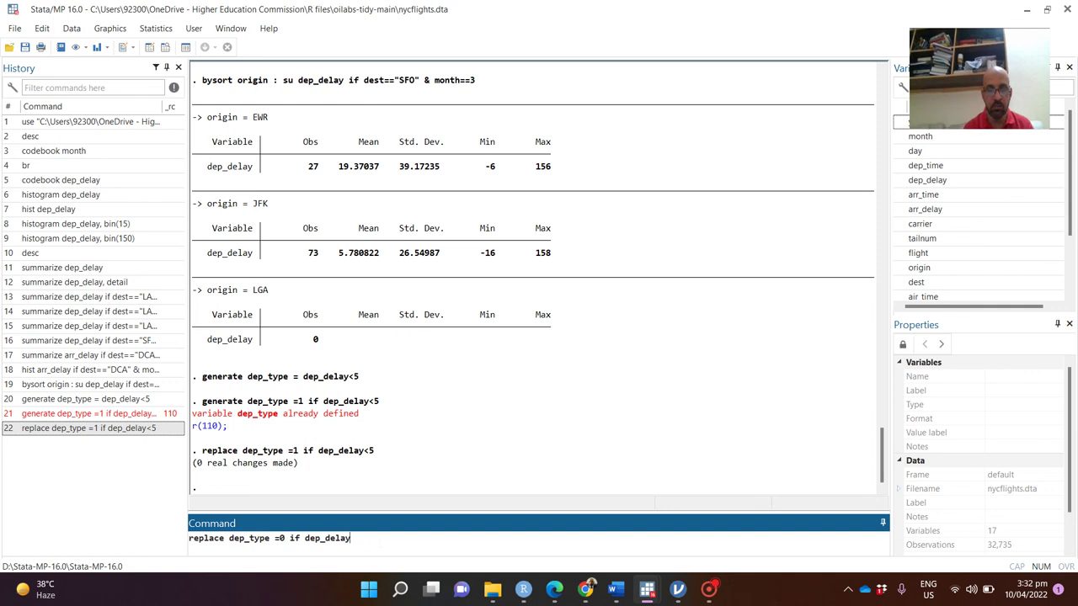
pyautogui.write('>')
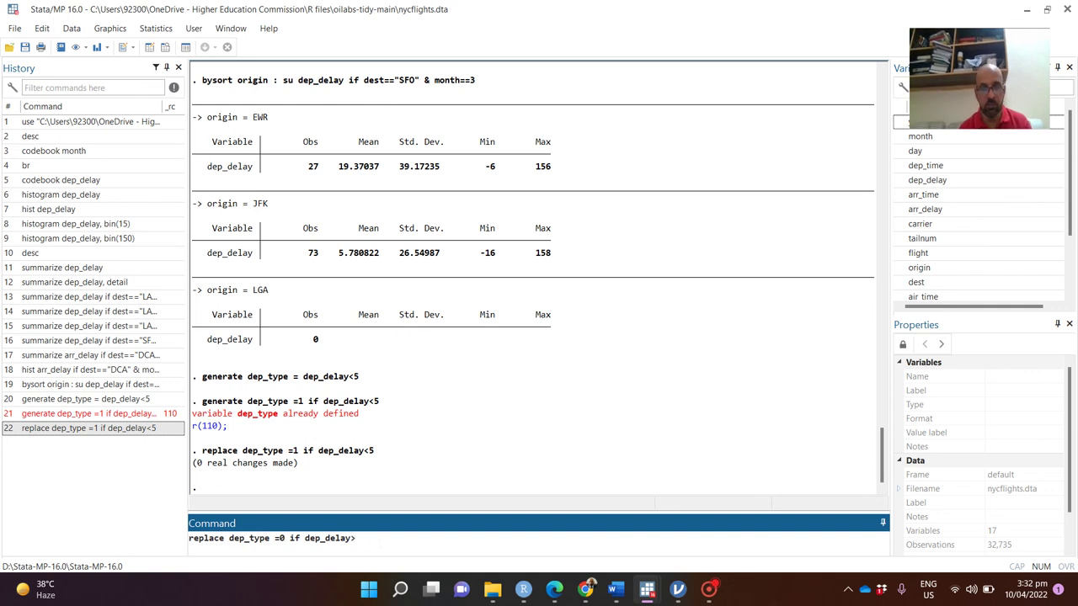
pyautogui.write('5')
pyautogui.press('Return')
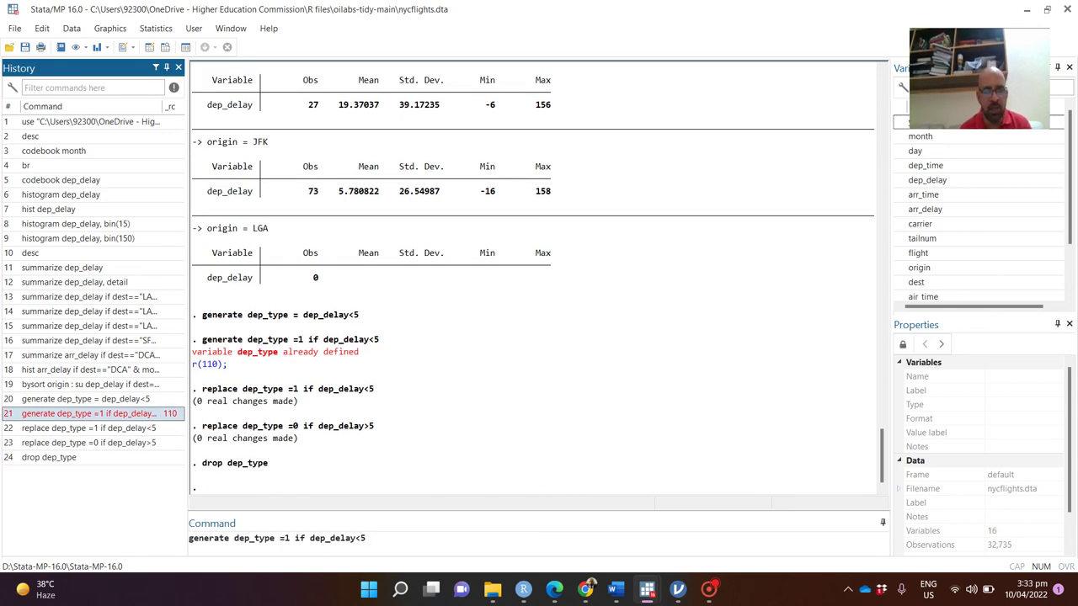
# - Run the recalled command generate dep_type =1 if dep_delay<5
pyautogui.click(385, 539)
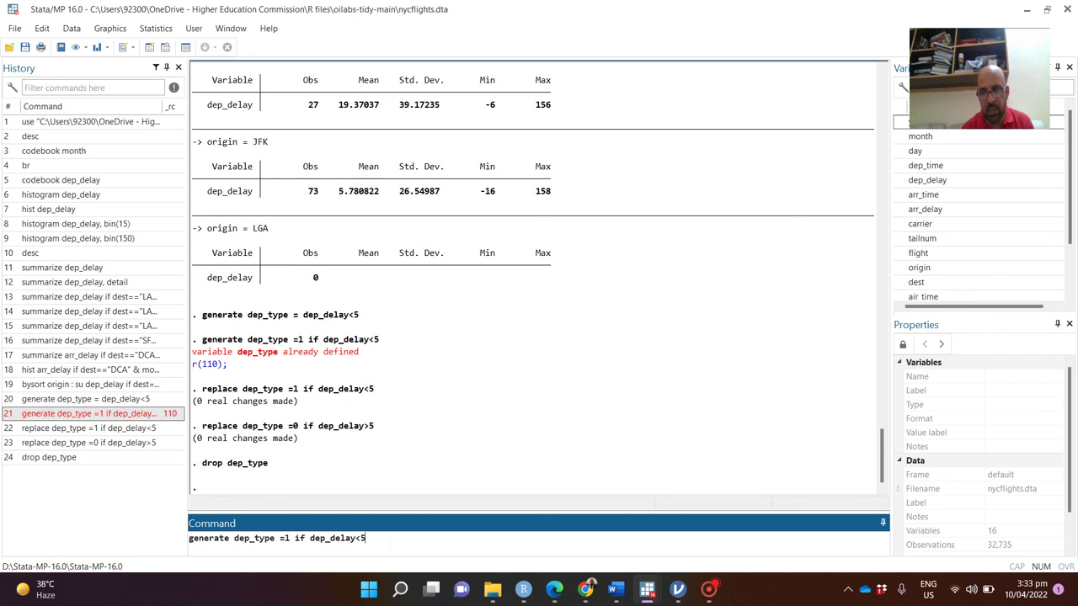
pyautogui.press('Return')
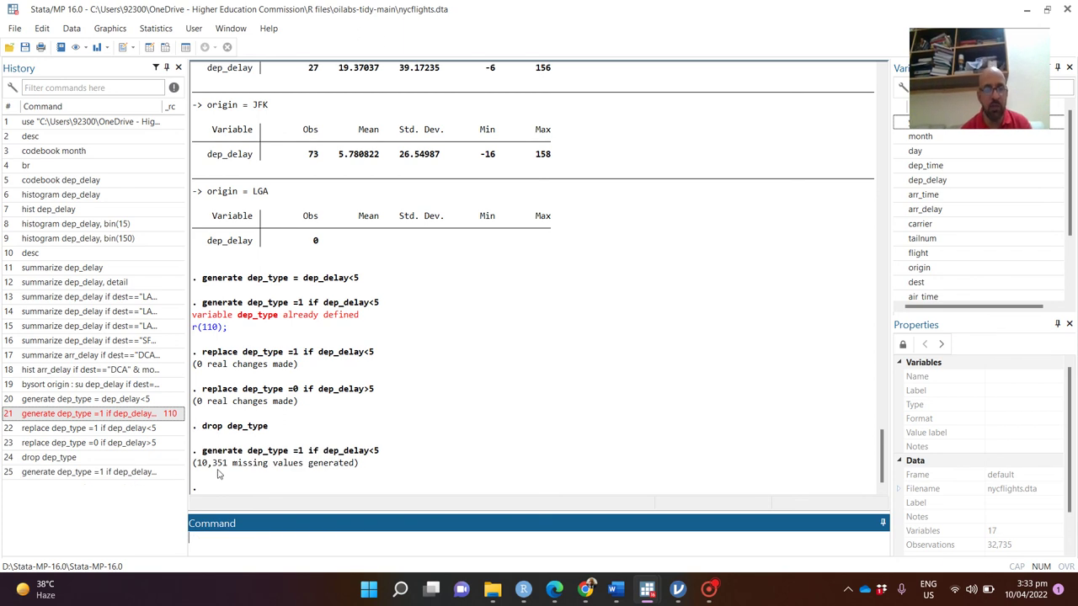
# - Rework the last generate command from the history into replace dep_type =0 if dep_delay>5 and run it
pyautogui.click(148, 474)
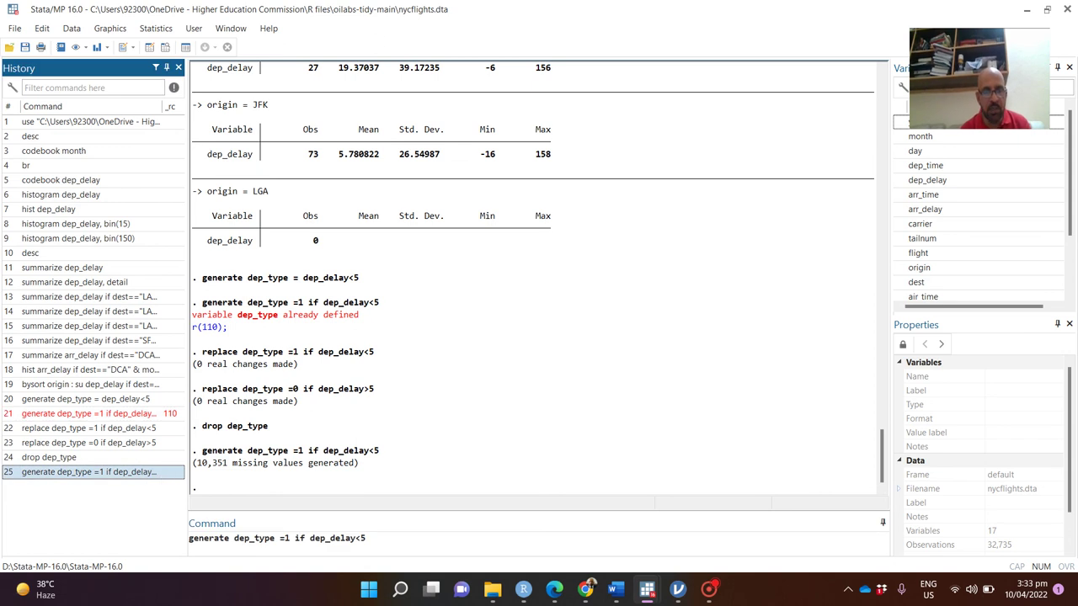
pyautogui.click(233, 538)
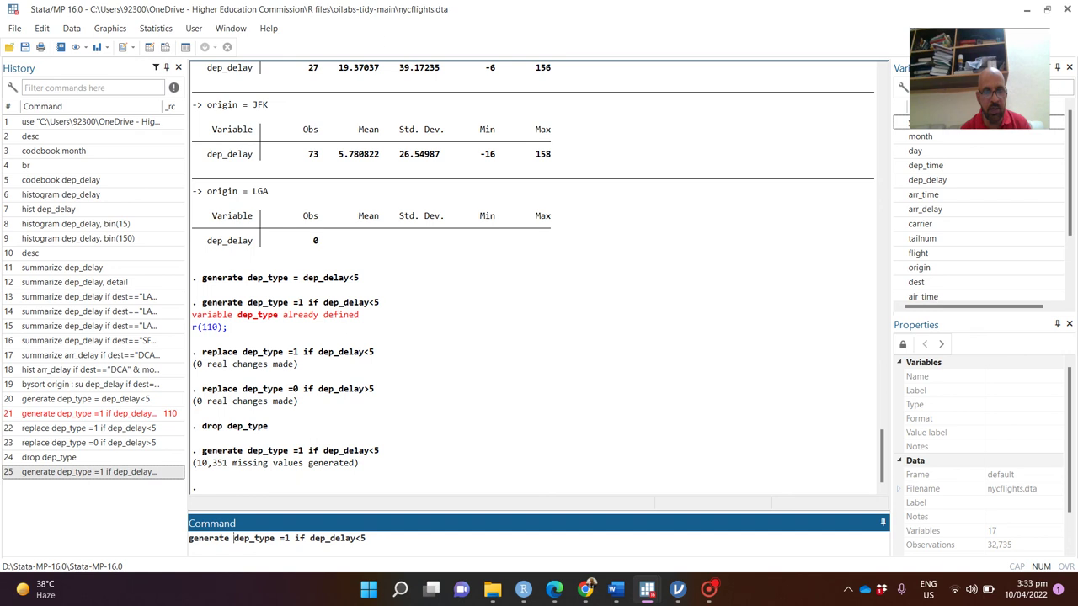
pyautogui.click(231, 538)
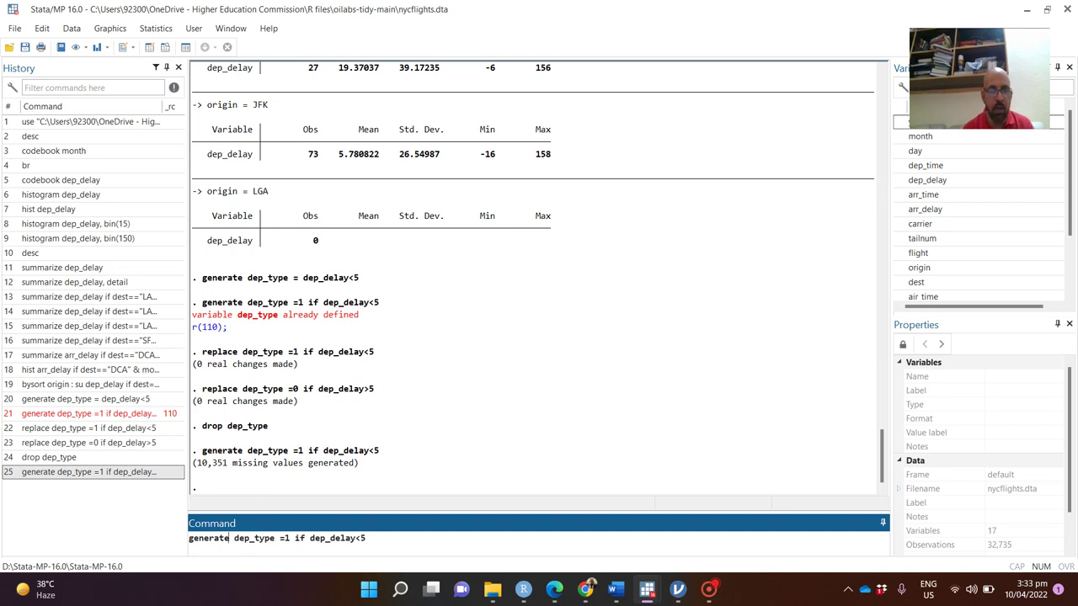
pyautogui.press('BackSpace')
pyautogui.press('BackSpace')
pyautogui.press('BackSpace')
pyautogui.press('BackSpace')
pyautogui.press('BackSpace')
pyautogui.press('BackSpace')
pyautogui.press('BackSpace')
pyautogui.press('BackSpace')
pyautogui.write('replac')
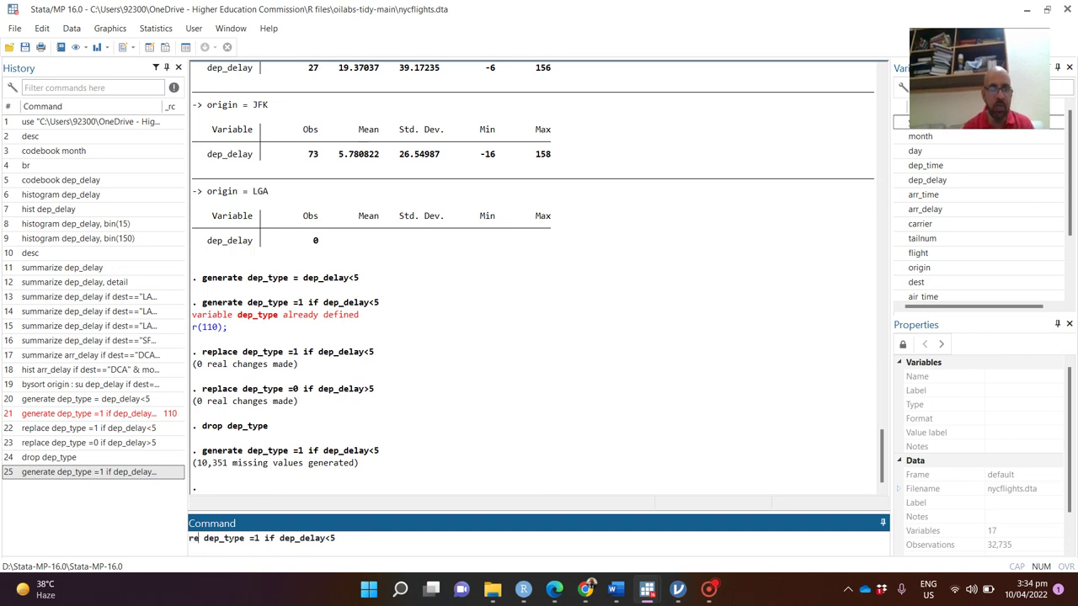
pyautogui.write('e')
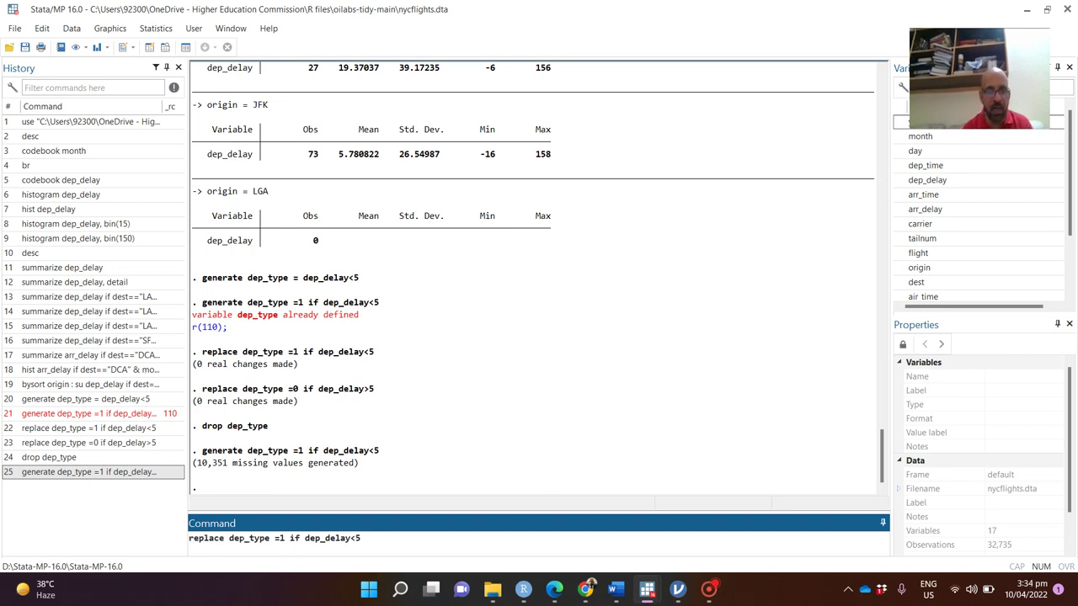
pyautogui.click(286, 538)
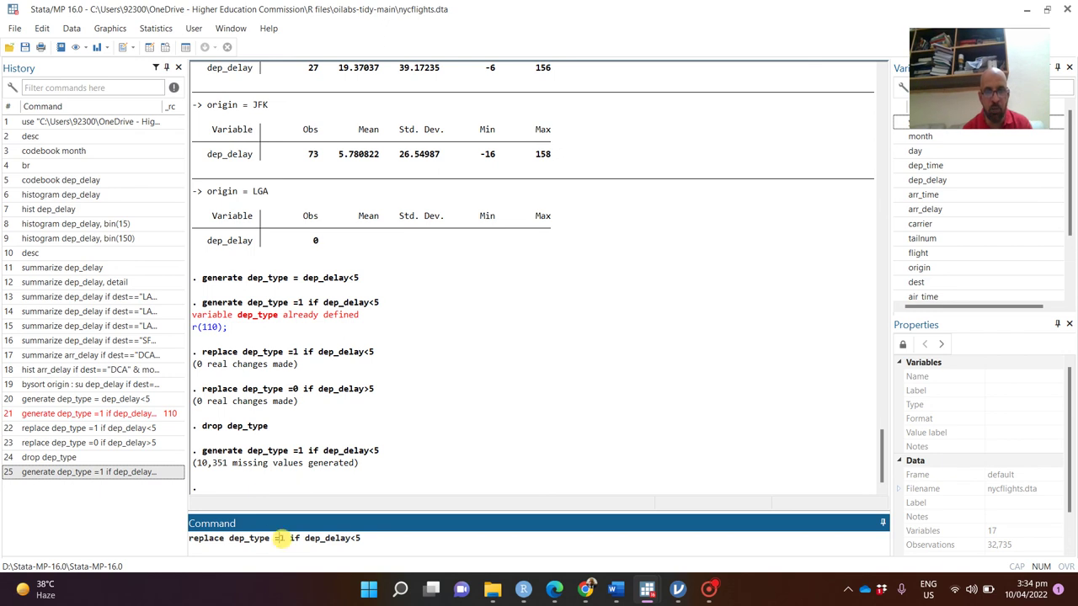
pyautogui.press('BackSpace')
pyautogui.write('0')
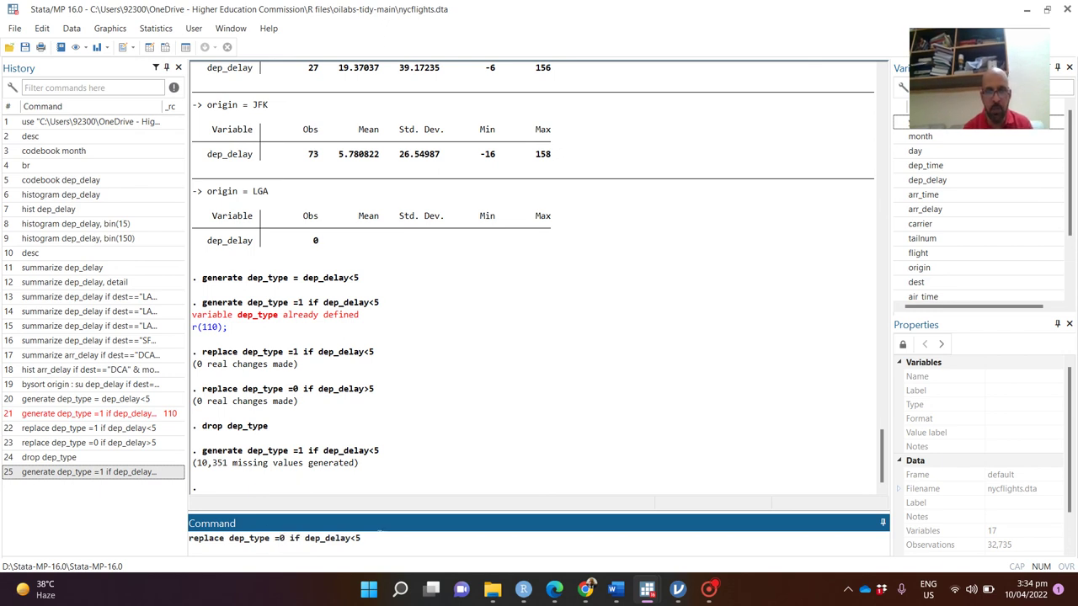
pyautogui.click(355, 538)
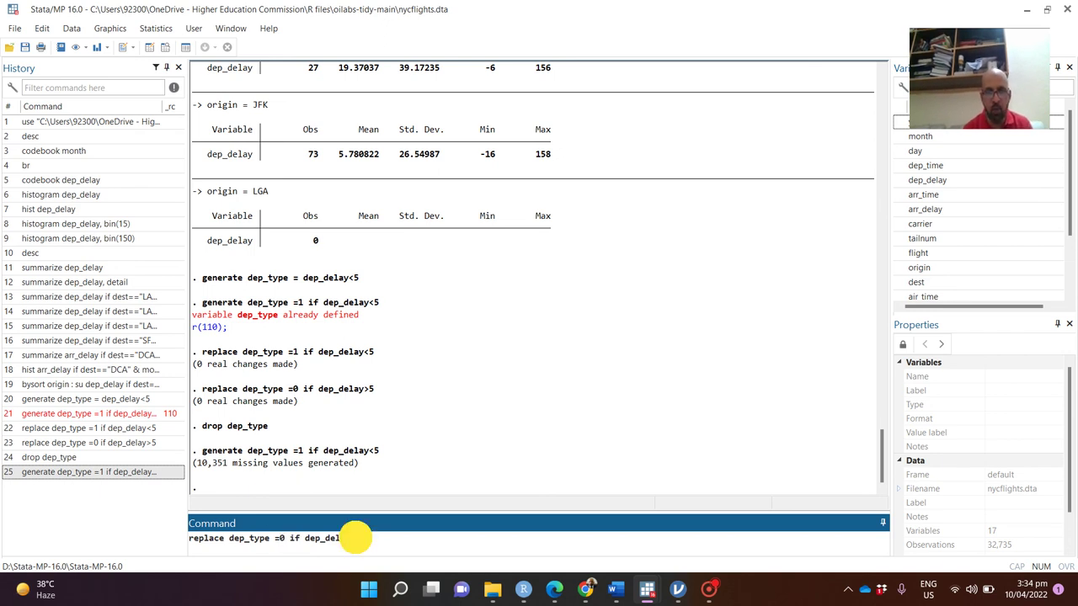
pyautogui.press('BackSpace')
pyautogui.write('>5')
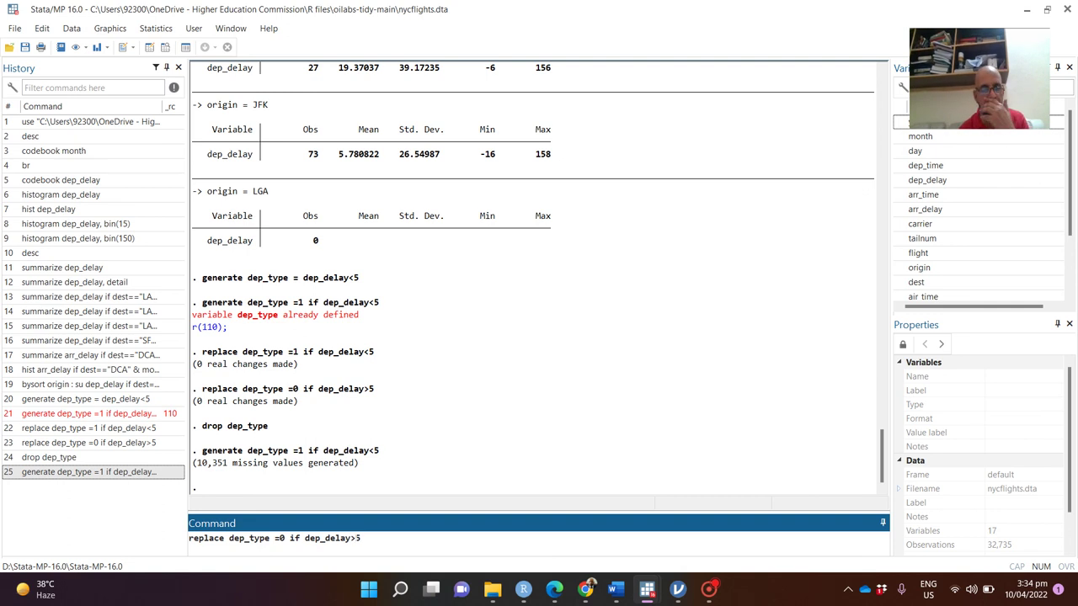
pyautogui.press('Return')
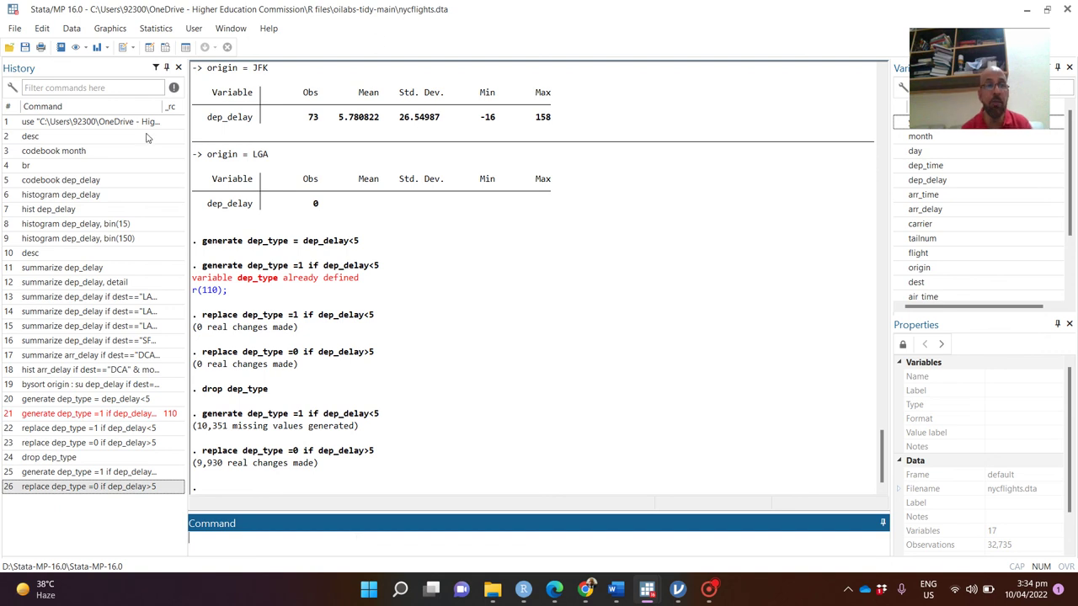
pyautogui.click(102, 30)
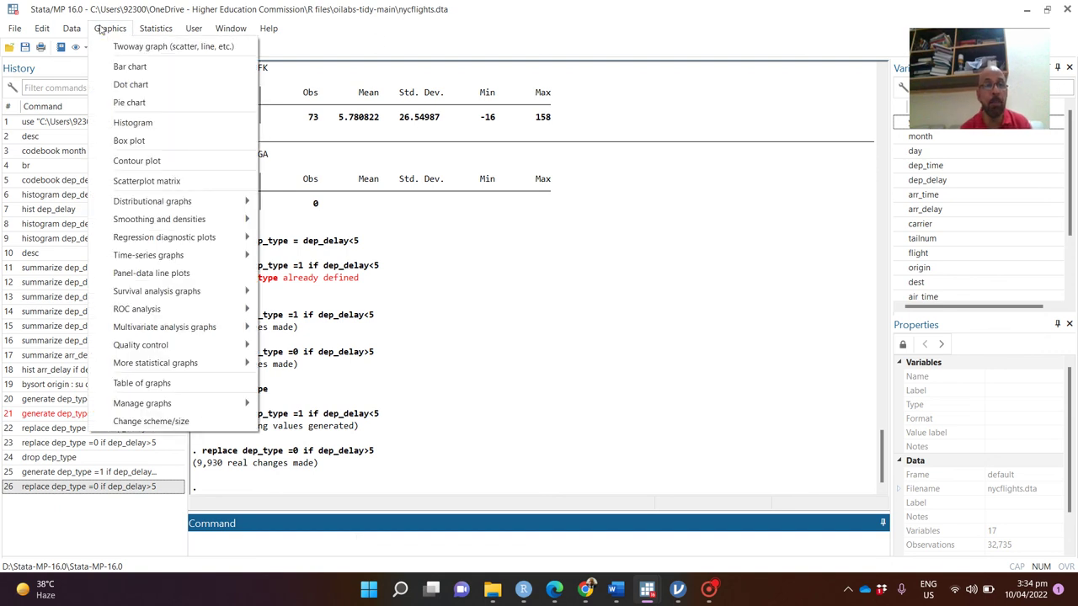
pyautogui.click(129, 67)
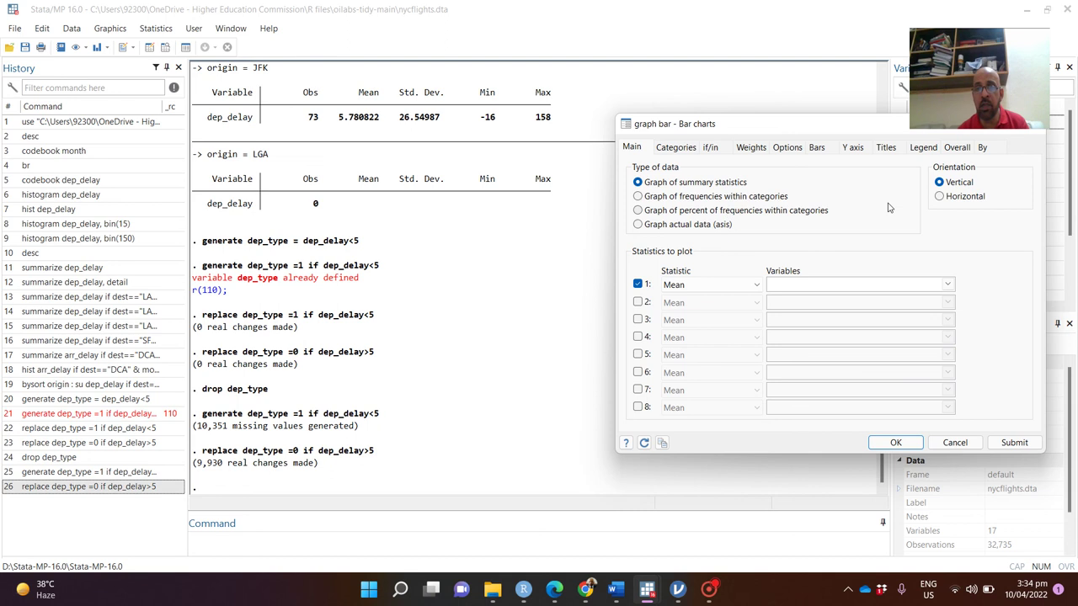
pyautogui.click(1036, 125)
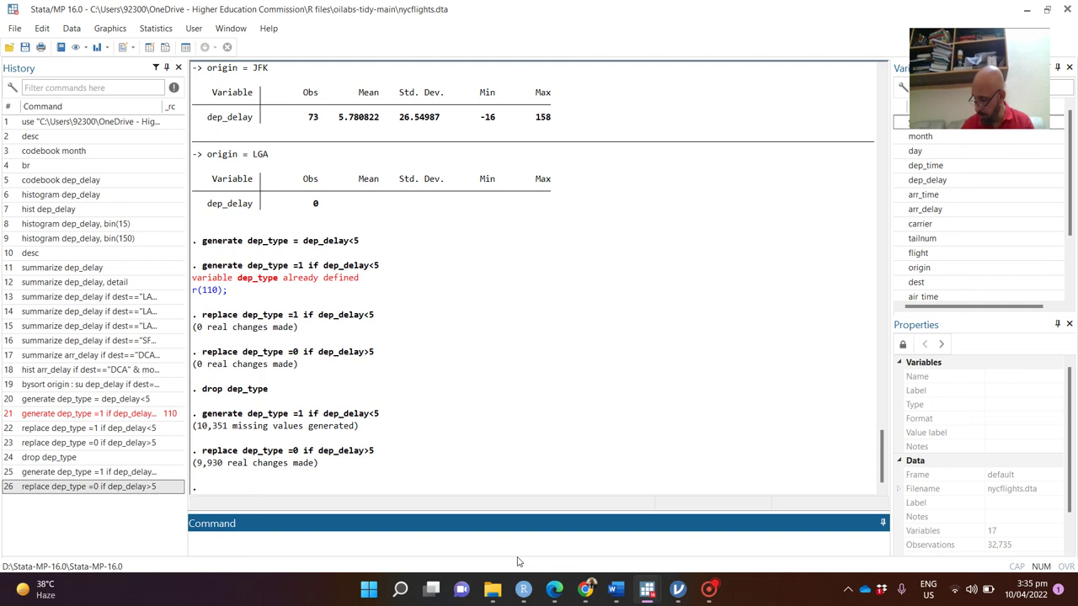
# - Try to plot a bar chart of departure types by origin with the command graph bar, over(dep_type) over origin
pyautogui.write('g')
pyautogui.write('ph ')
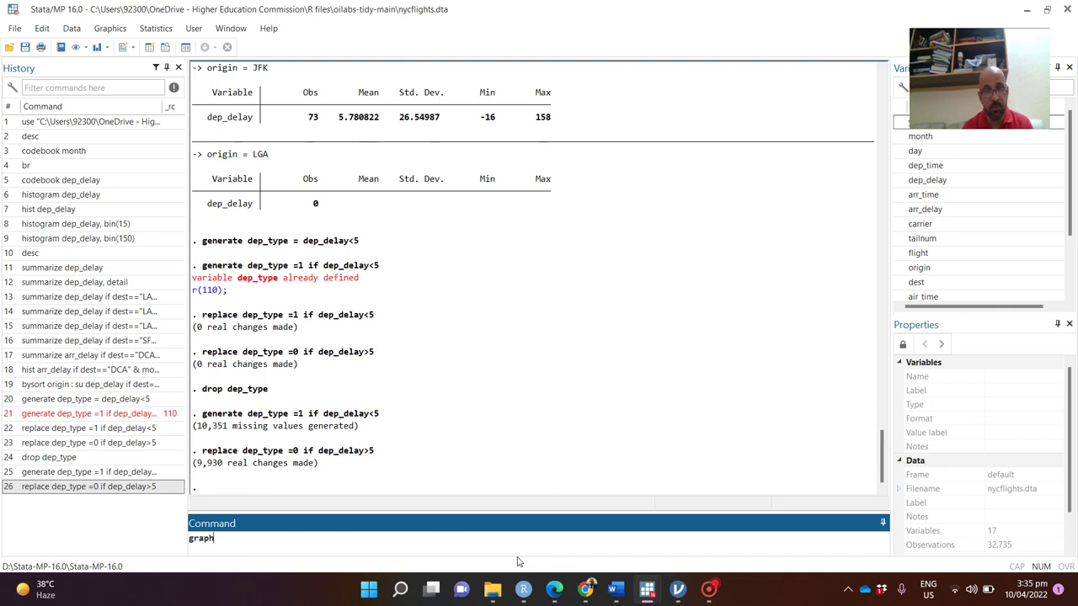
pyautogui.write('bar,')
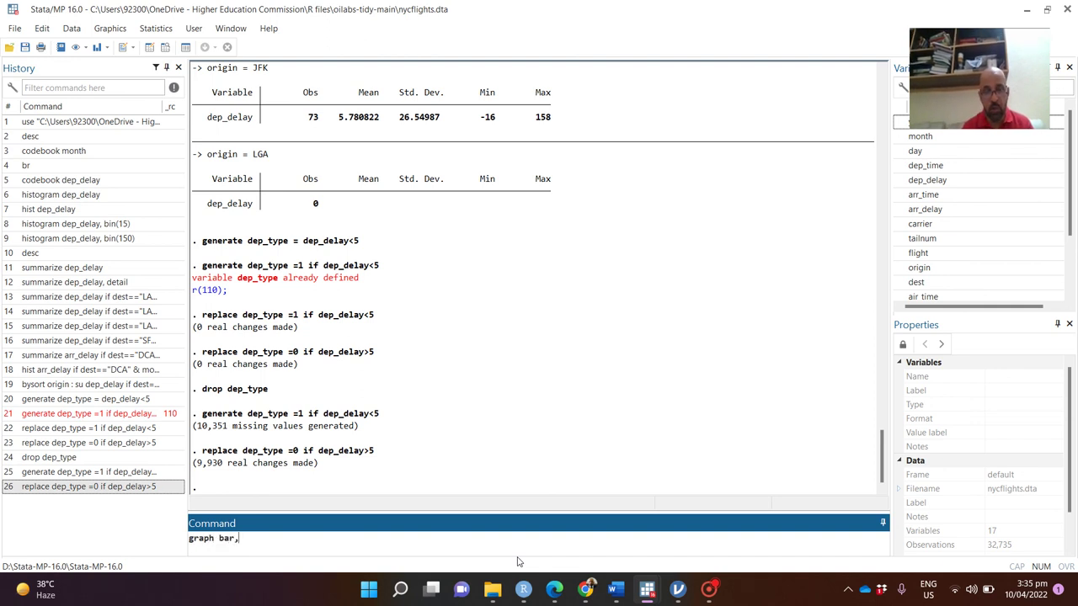
pyautogui.write(' over(')
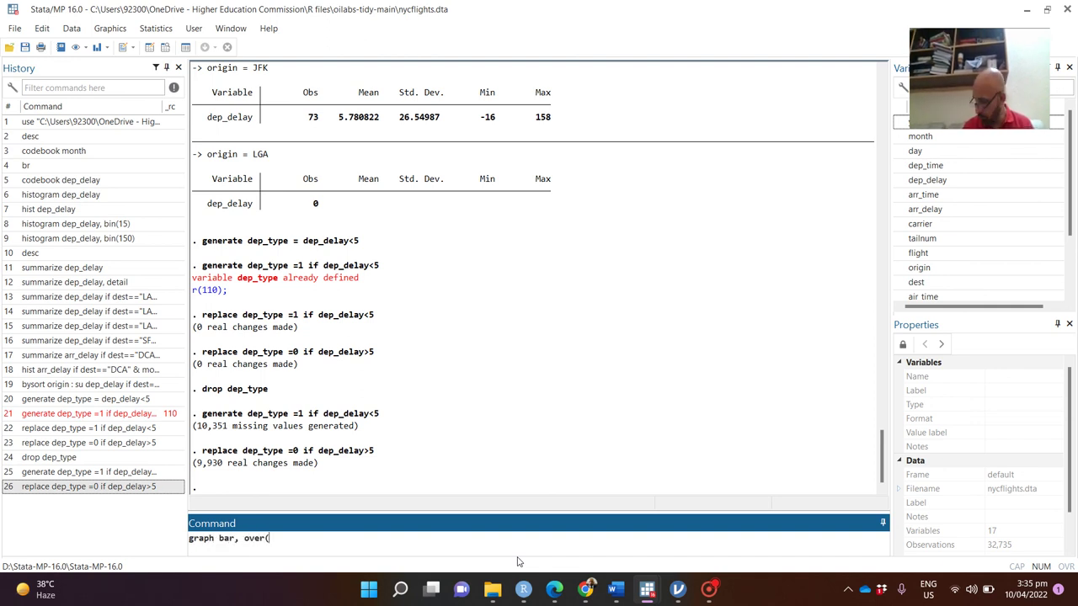
pyautogui.write('dep')
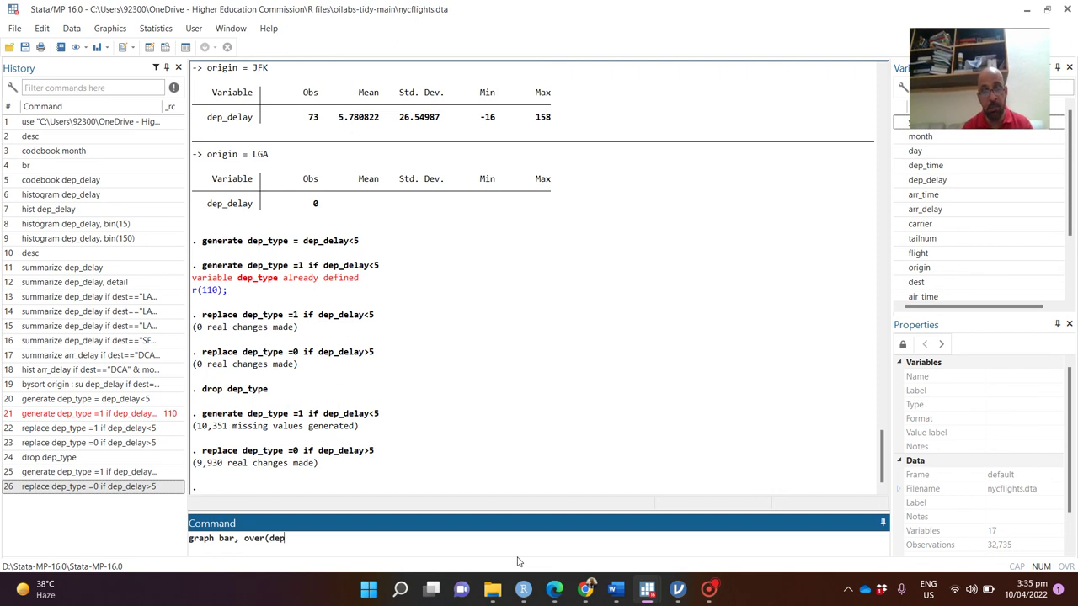
pyautogui.write('_type')
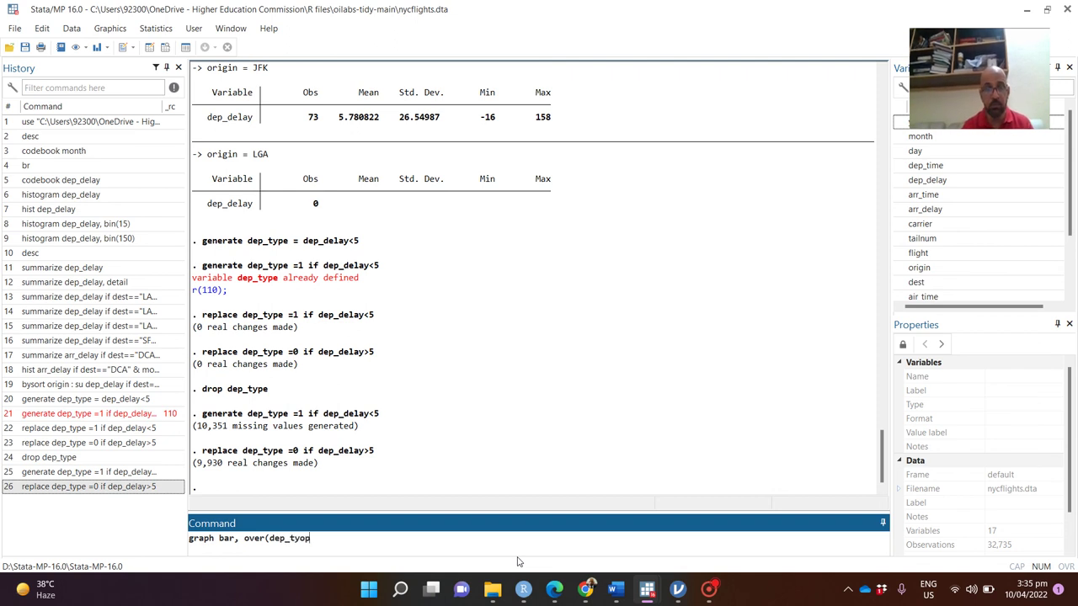
pyautogui.press('BackSpace')
pyautogui.press('BackSpace')
pyautogui.write('pe')
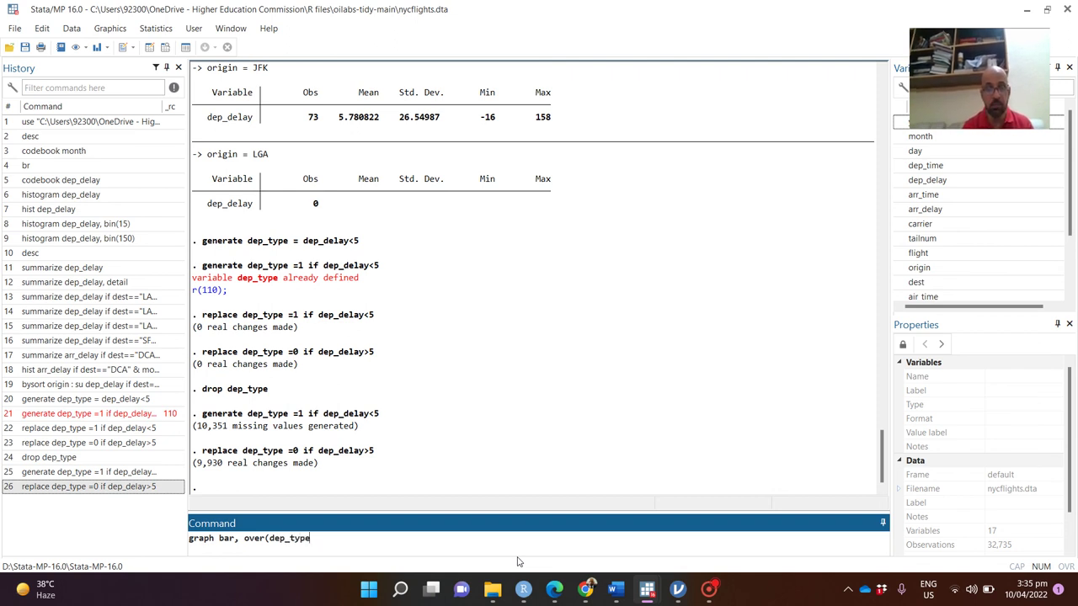
pyautogui.write(') over')
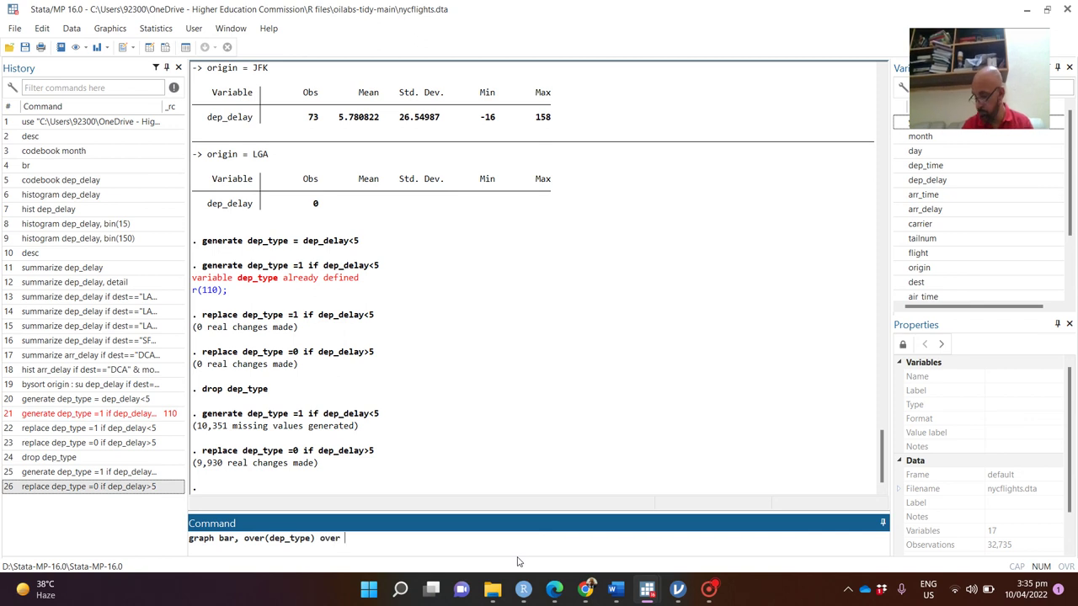
pyautogui.write(' origin')
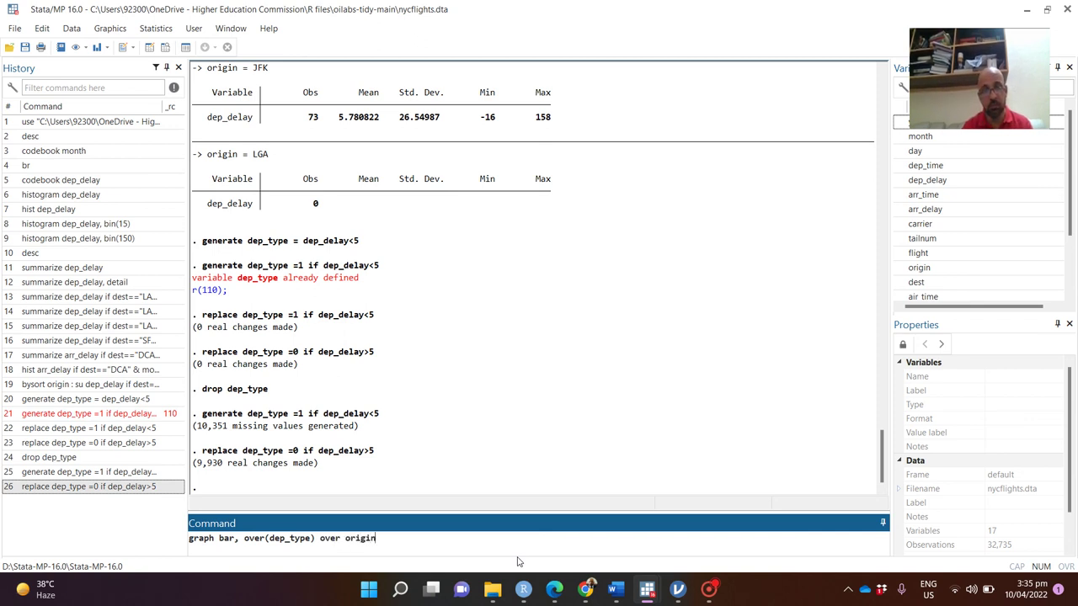
pyautogui.press('Return')
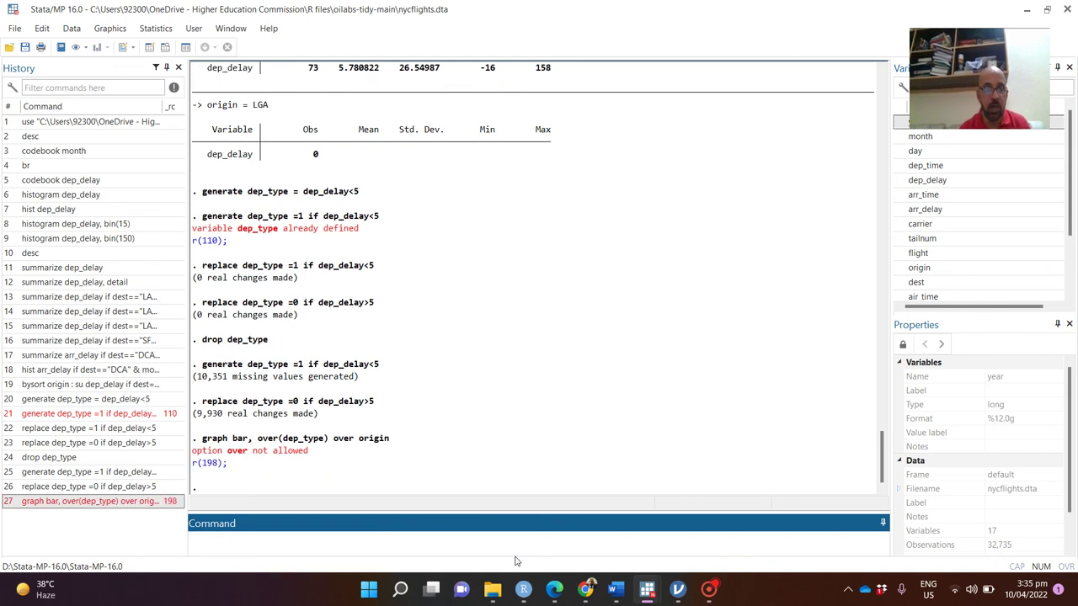
# - Recall the failed bar chart command from the history, correct it to graph bar, over(dep_type) over(origin), and run it
pyautogui.click(157, 504)
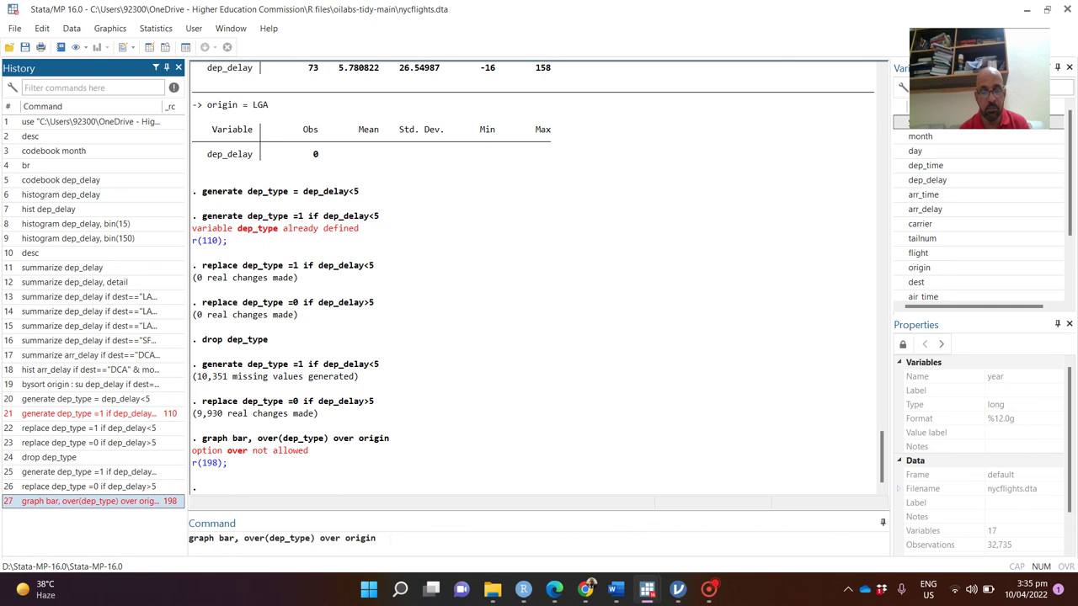
pyautogui.click(376, 539)
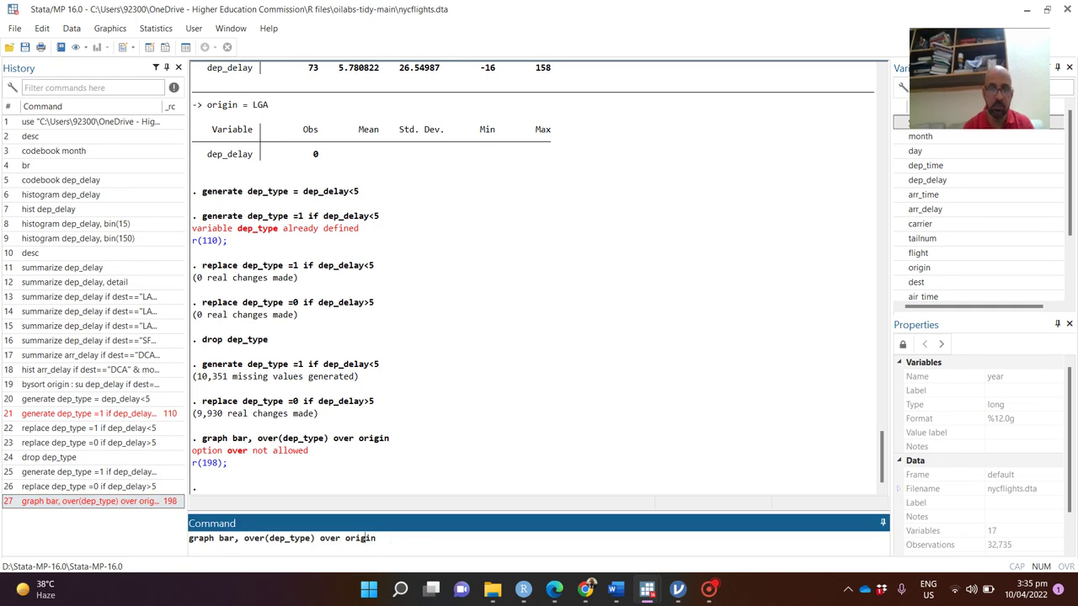
pyautogui.click(344, 538)
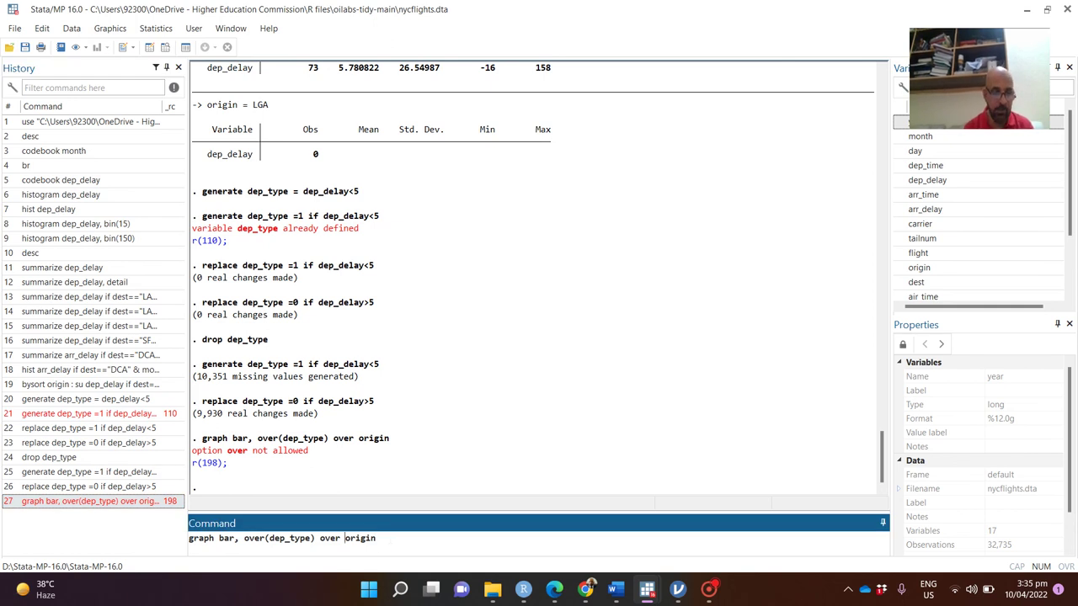
pyautogui.press('BackSpace')
pyautogui.write('(')
pyautogui.press('End')
pyautogui.write(')')
pyautogui.press('Return')
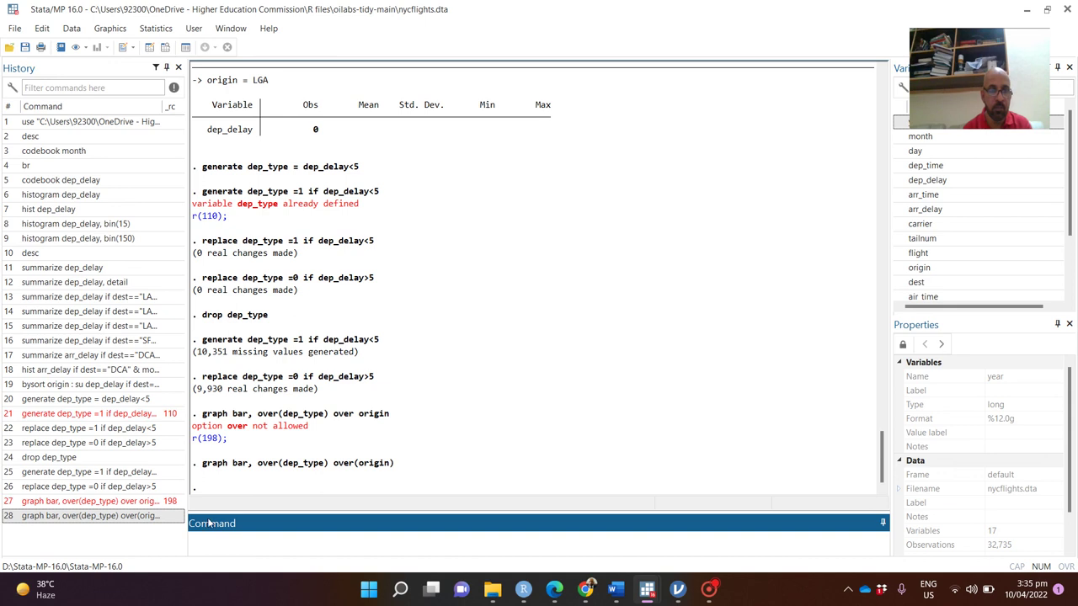
# - Rerun graph bar, over(dep_type) over(origin) from the history to view the chart, and return to the main window
pyautogui.click(145, 517)
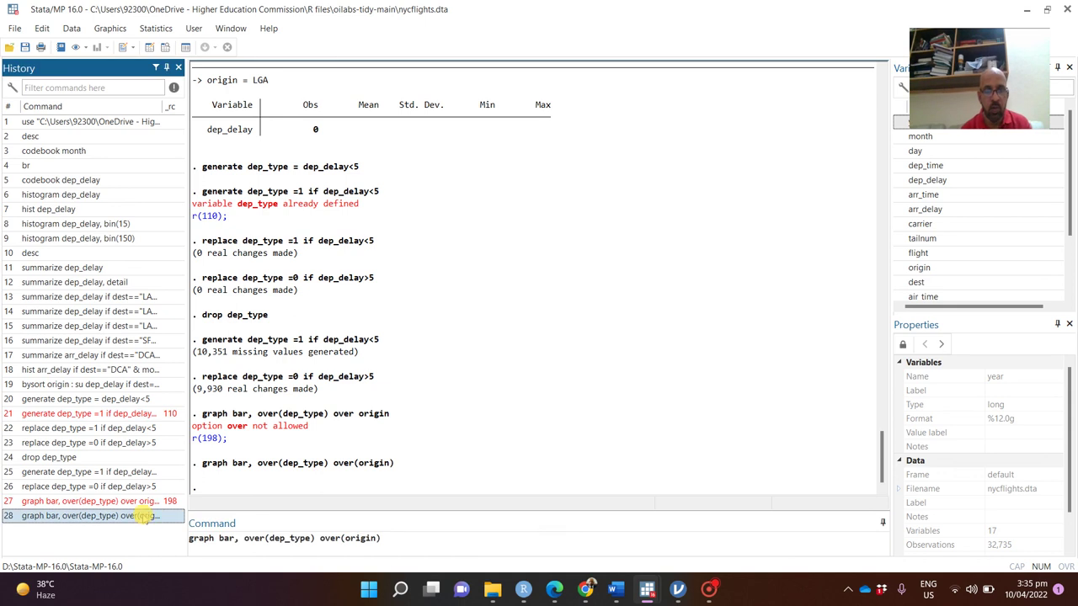
pyautogui.click(388, 540)
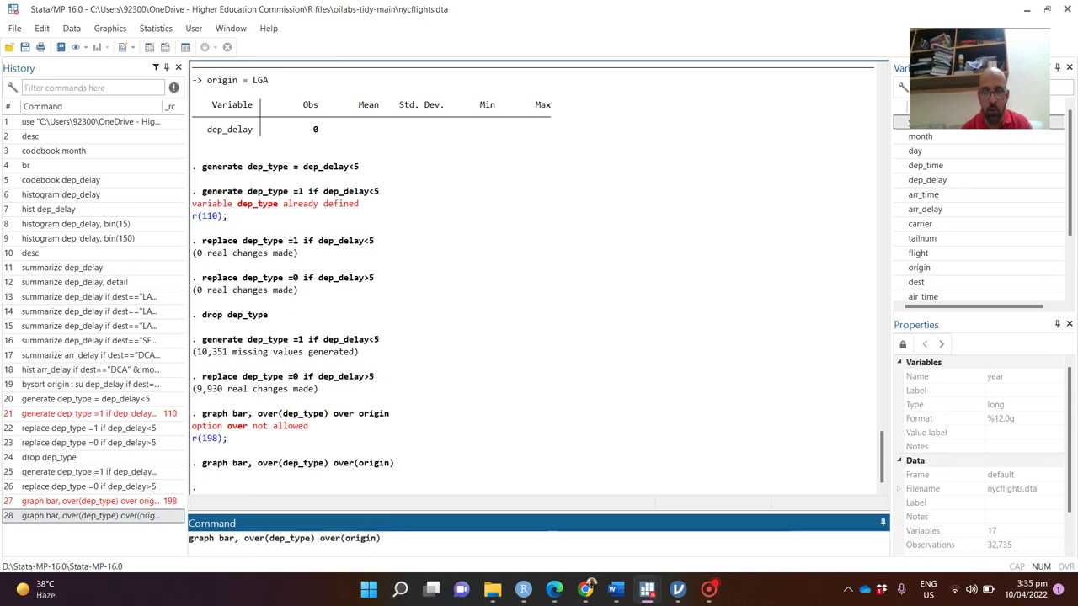
pyautogui.press('Return')
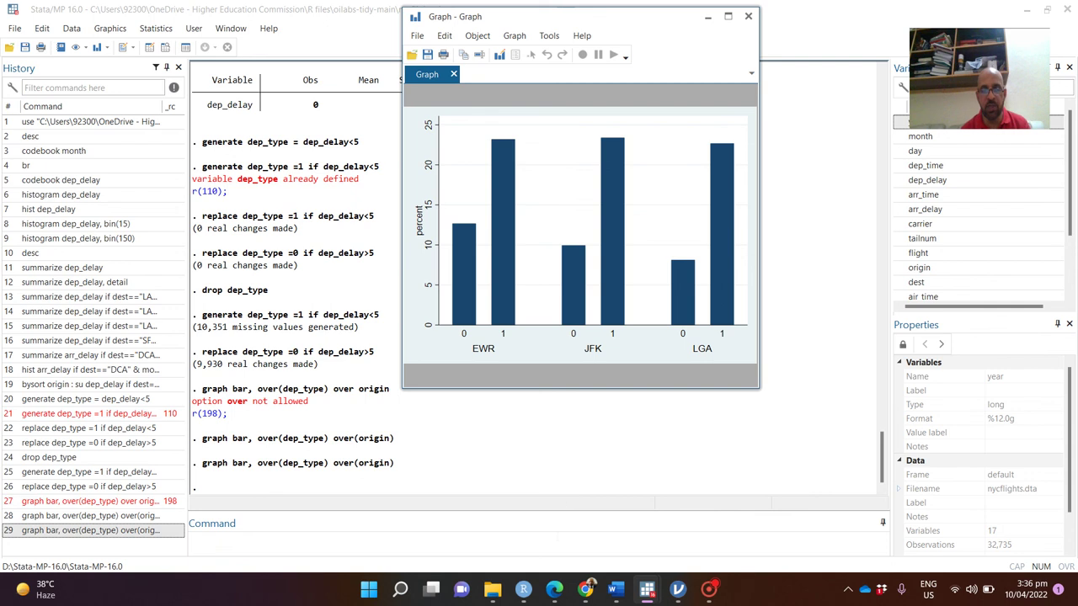
pyautogui.click(557, 537)
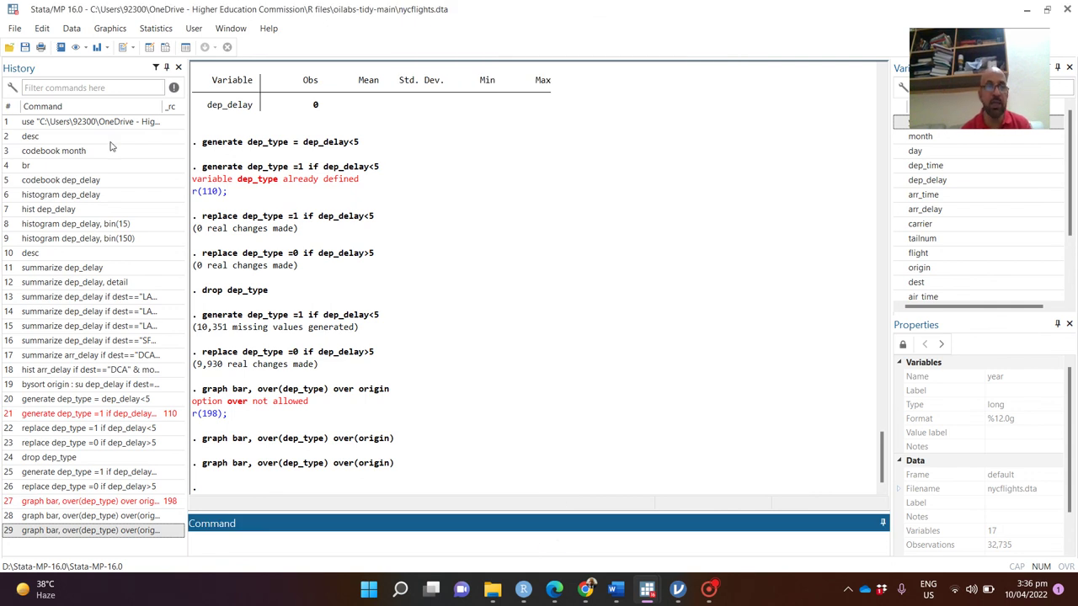
# - Start a new plot definition for a twoway graph
pyautogui.click(111, 30)
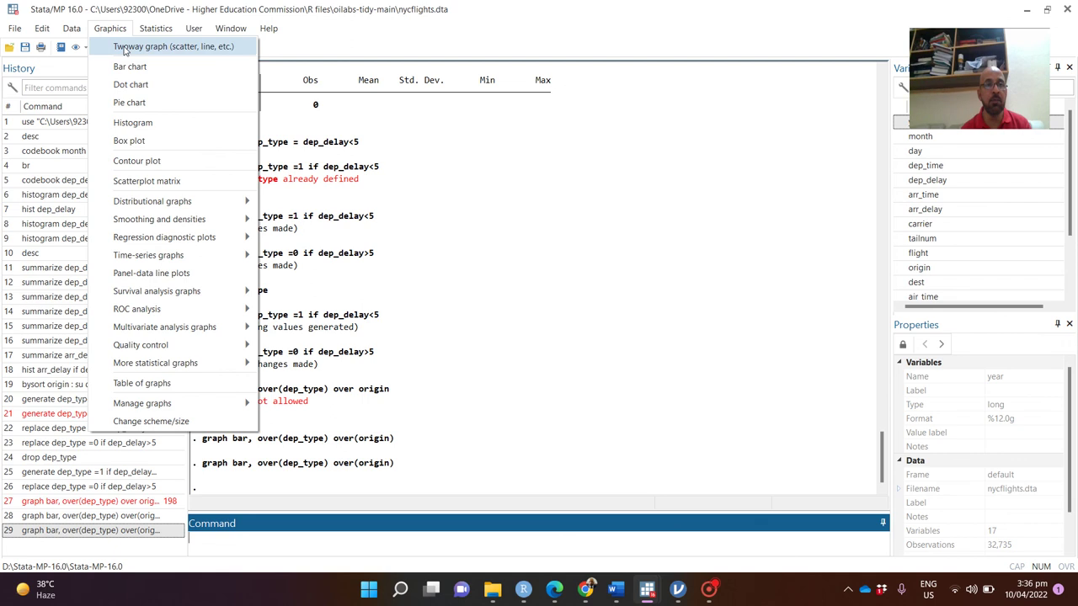
pyautogui.click(125, 48)
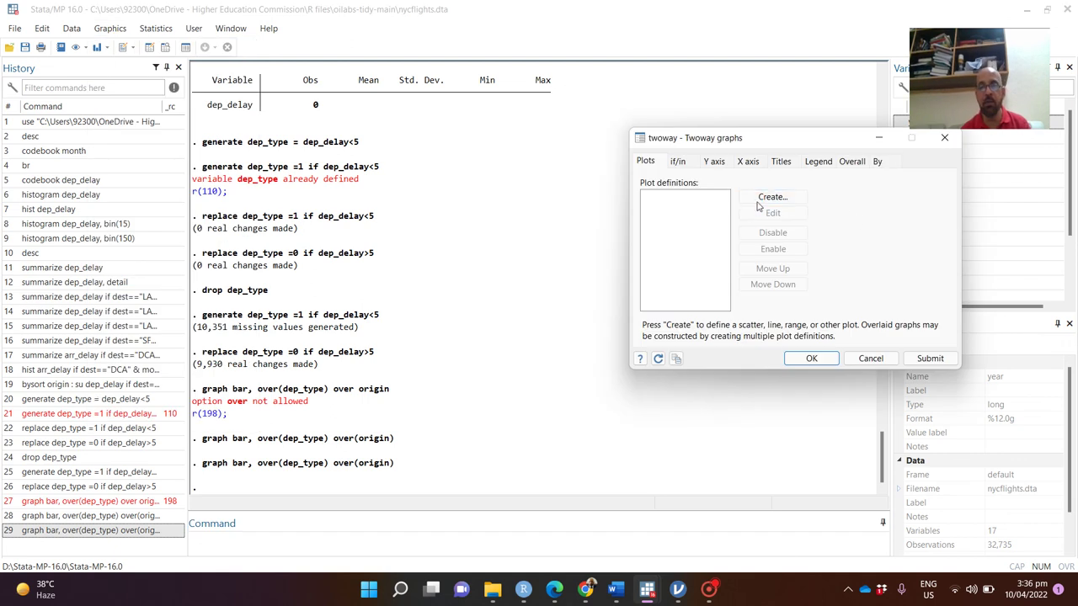
pyautogui.click(757, 200)
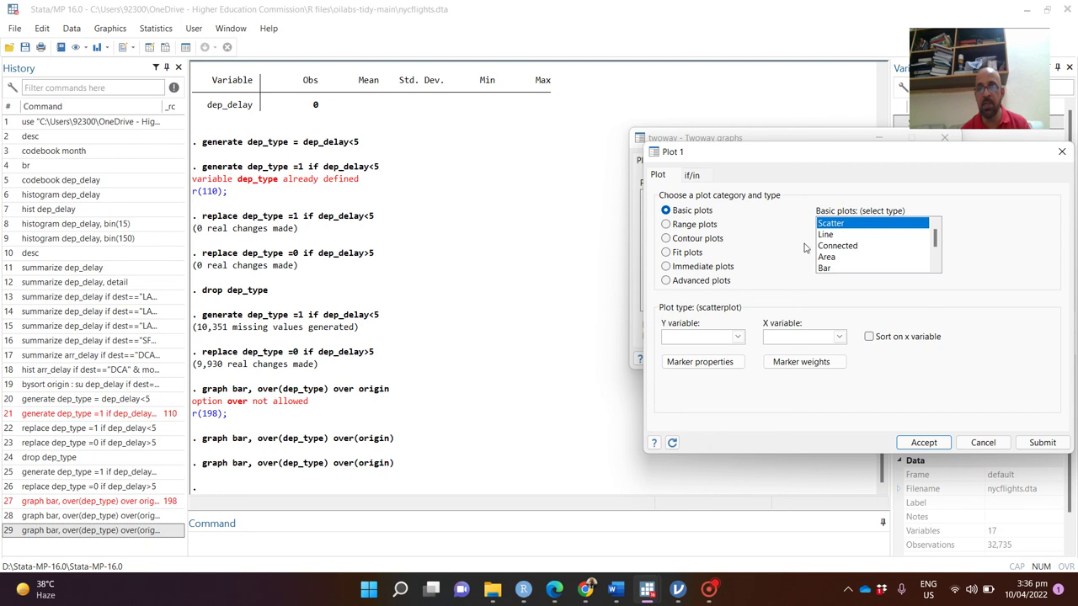
pyautogui.click(738, 336)
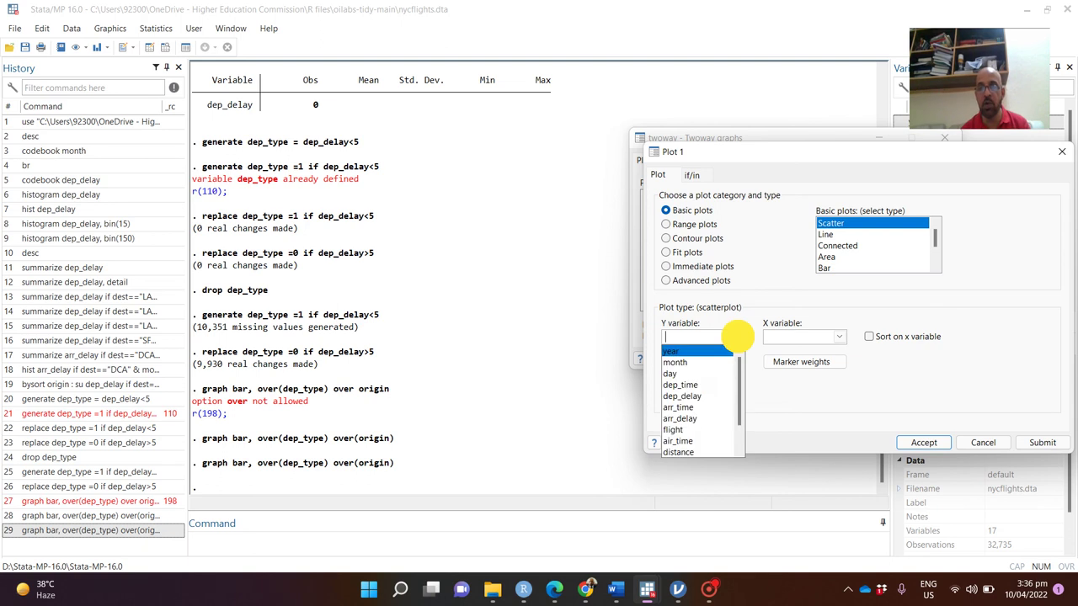
pyautogui.click(696, 398)
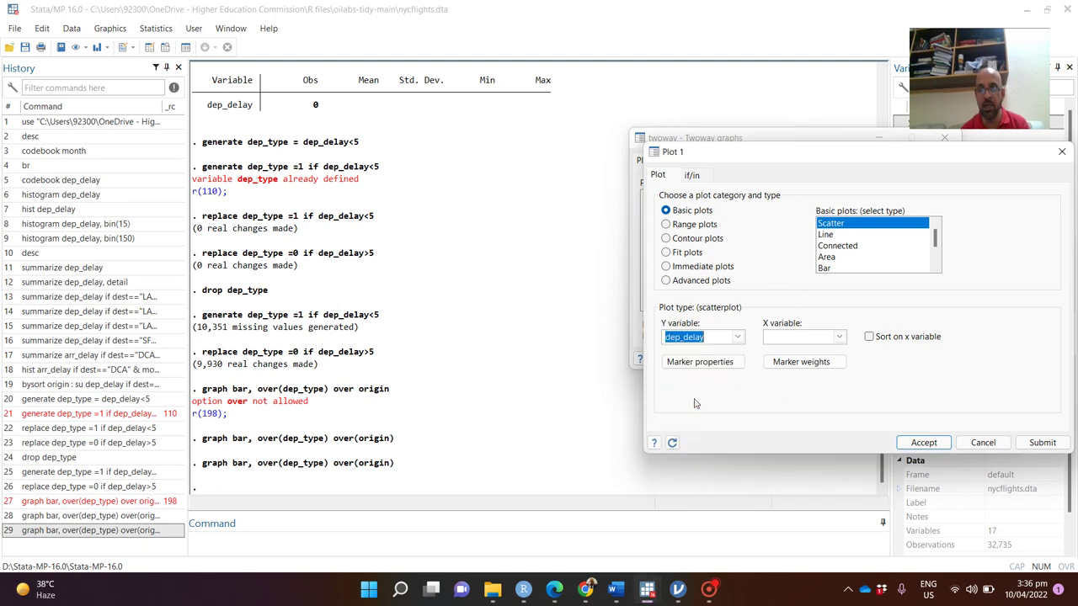
pyautogui.click(840, 336)
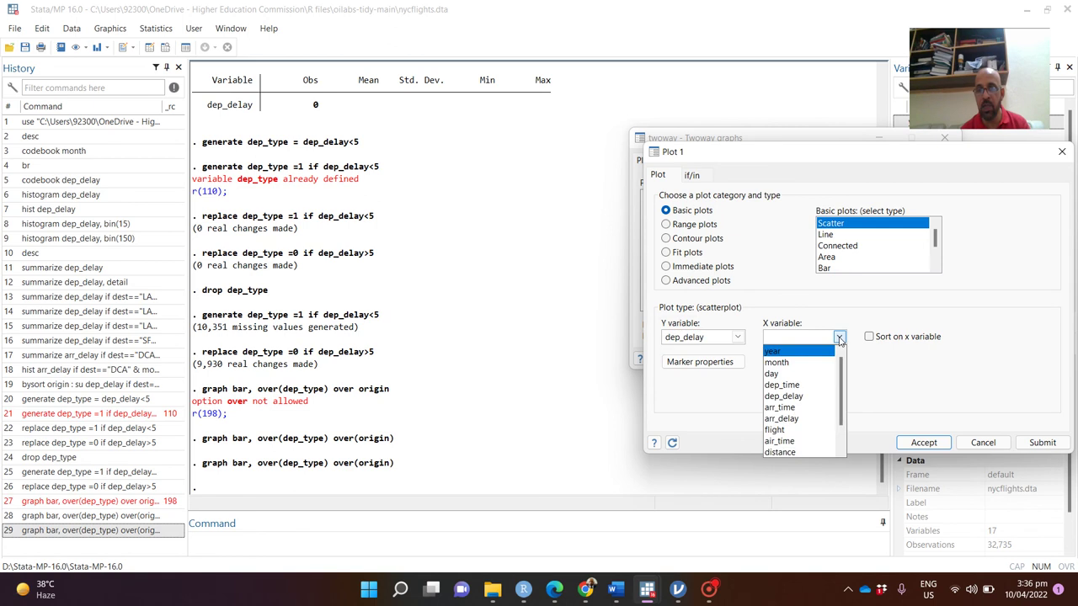
pyautogui.click(733, 337)
# - Set the scatter plot's Y variable to arr_delay and its X variable to dep_delay
pyautogui.click(737, 336)
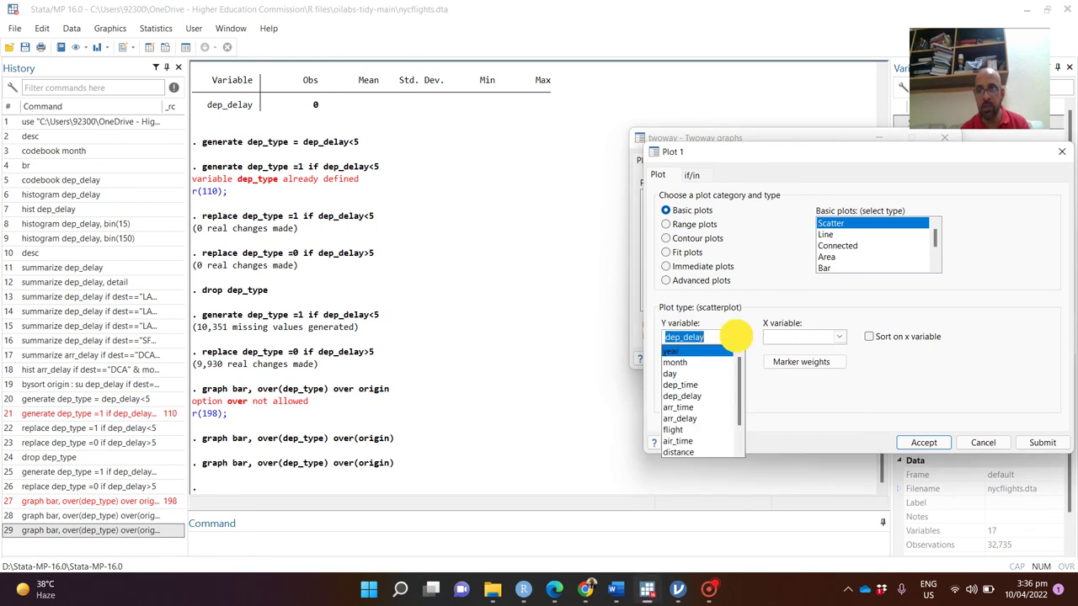
pyautogui.click(705, 418)
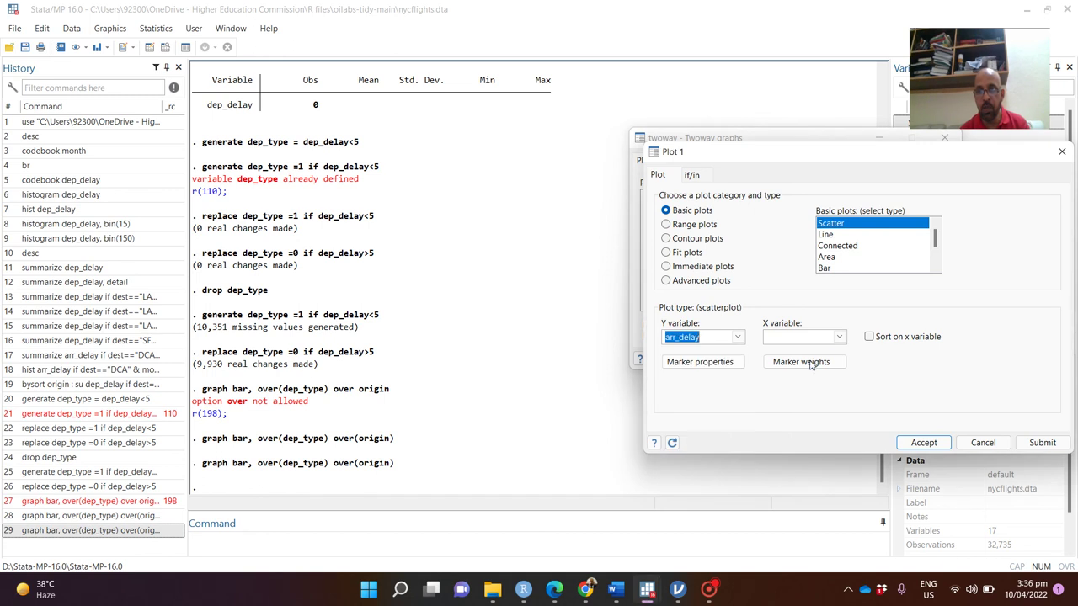
pyautogui.click(838, 339)
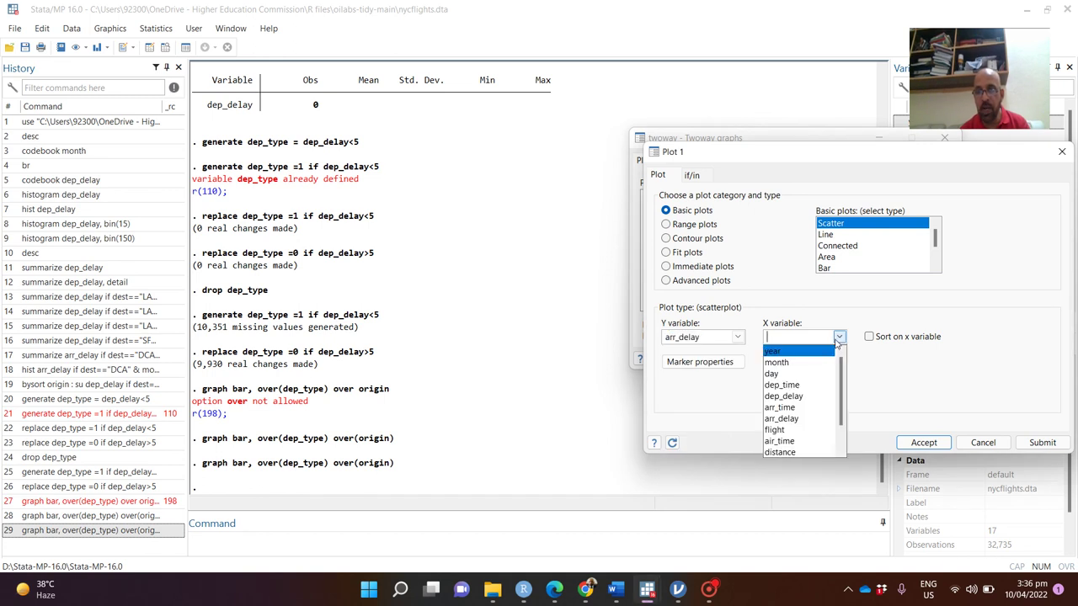
pyautogui.click(784, 397)
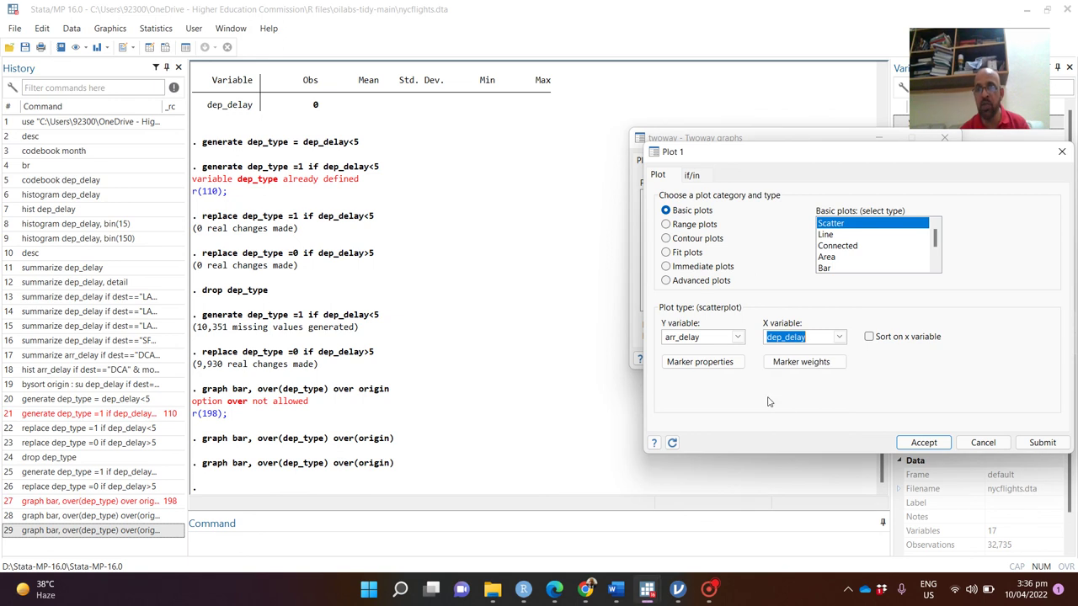
# - Plot the scatter of arr_delay against dep_delay with the if expression left empty, and close the graph window
pyautogui.click(692, 176)
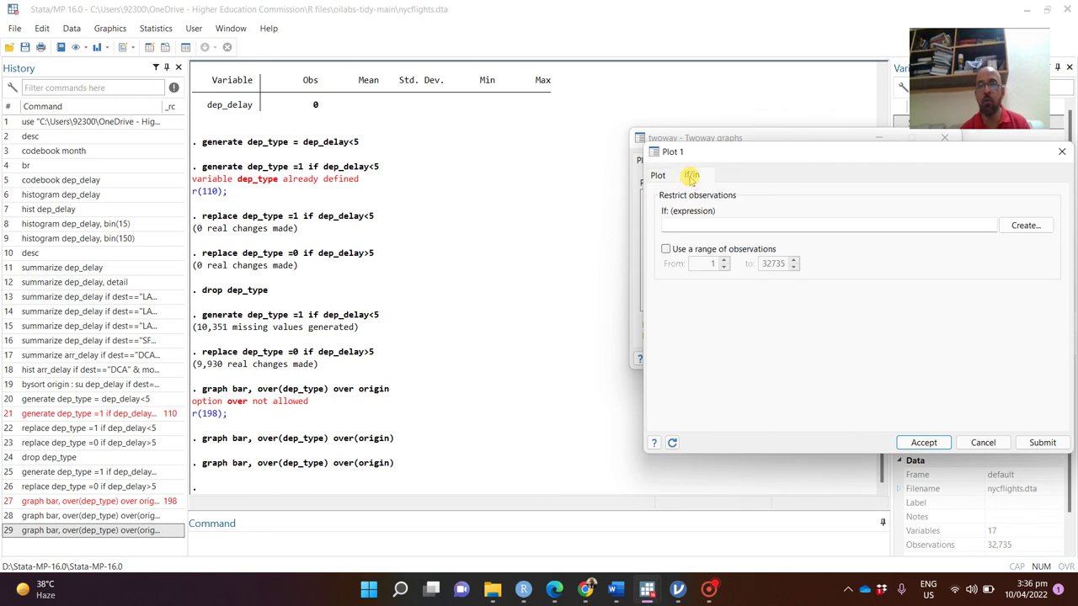
pyautogui.click(696, 221)
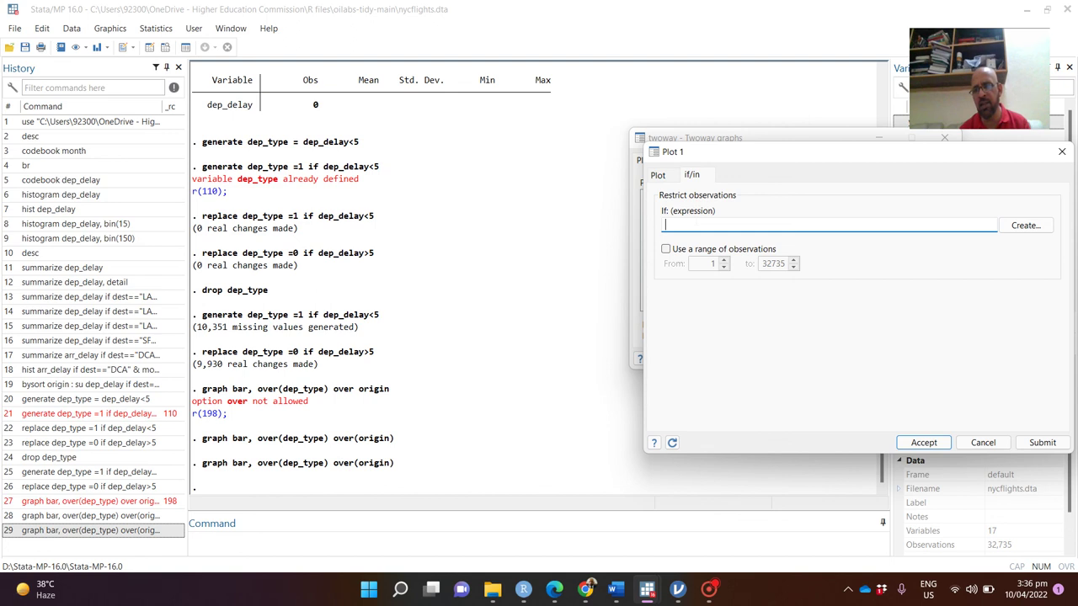
pyautogui.click(1041, 447)
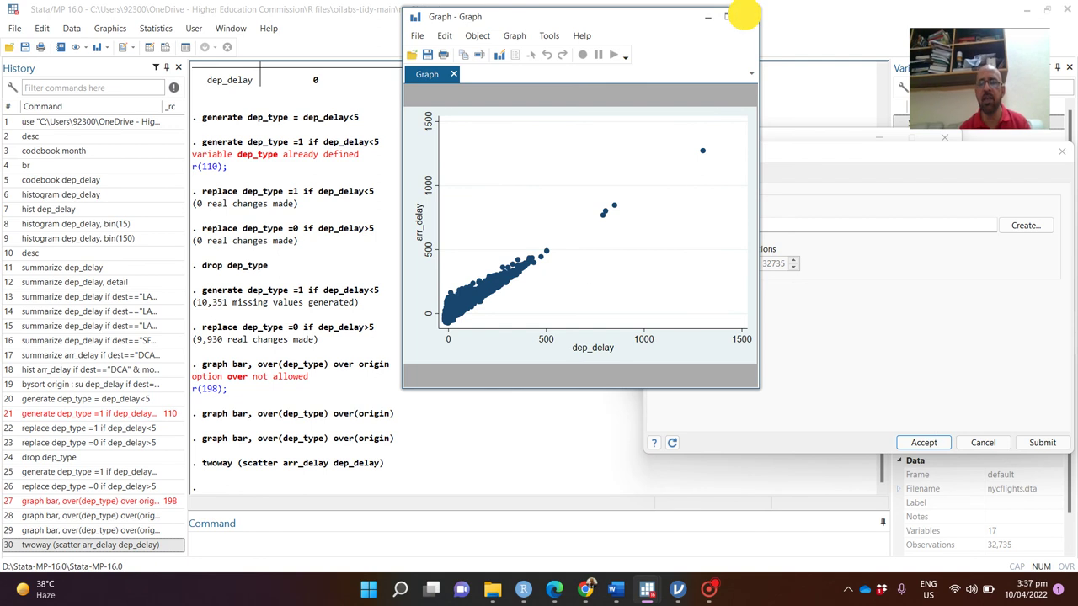
pyautogui.click(747, 16)
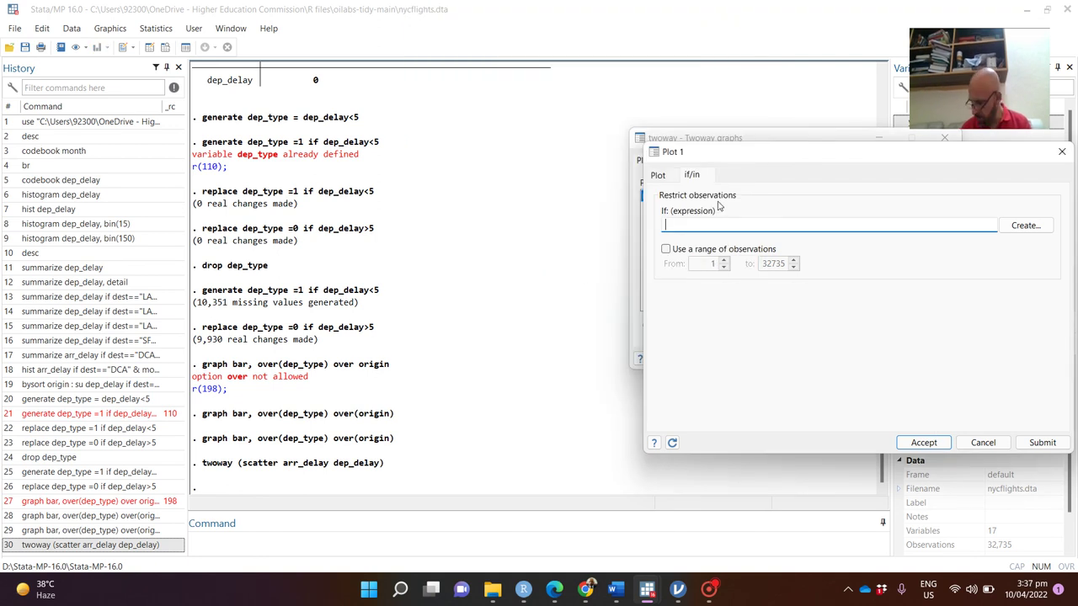
# - Enter carrier="AA"|carrier="DL"|carrier=="UA" as the if expression restricting the scatter plot's observations
pyautogui.write('c')
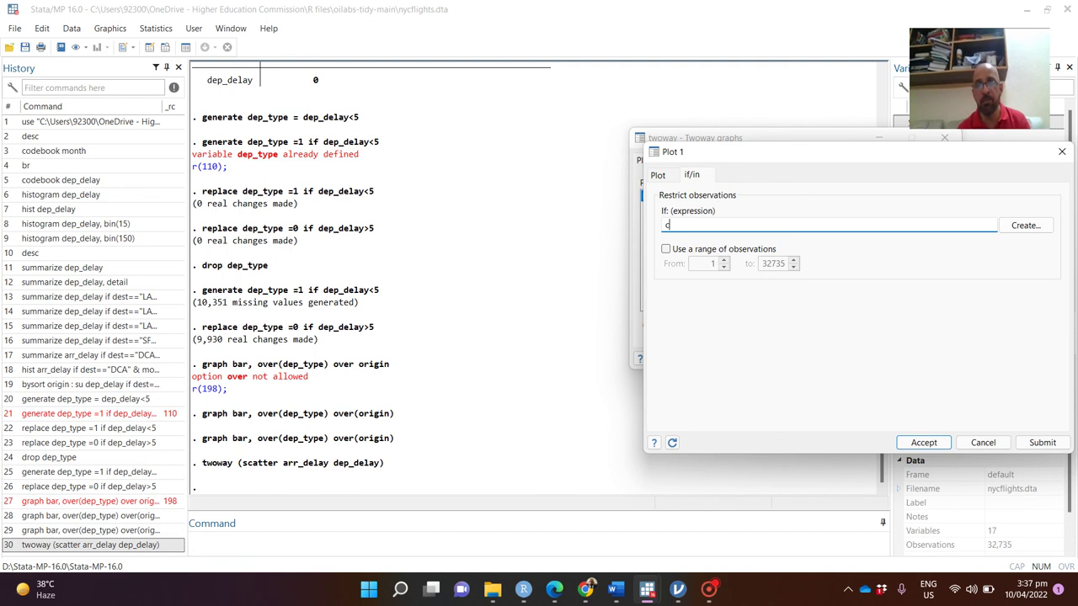
pyautogui.write('arri')
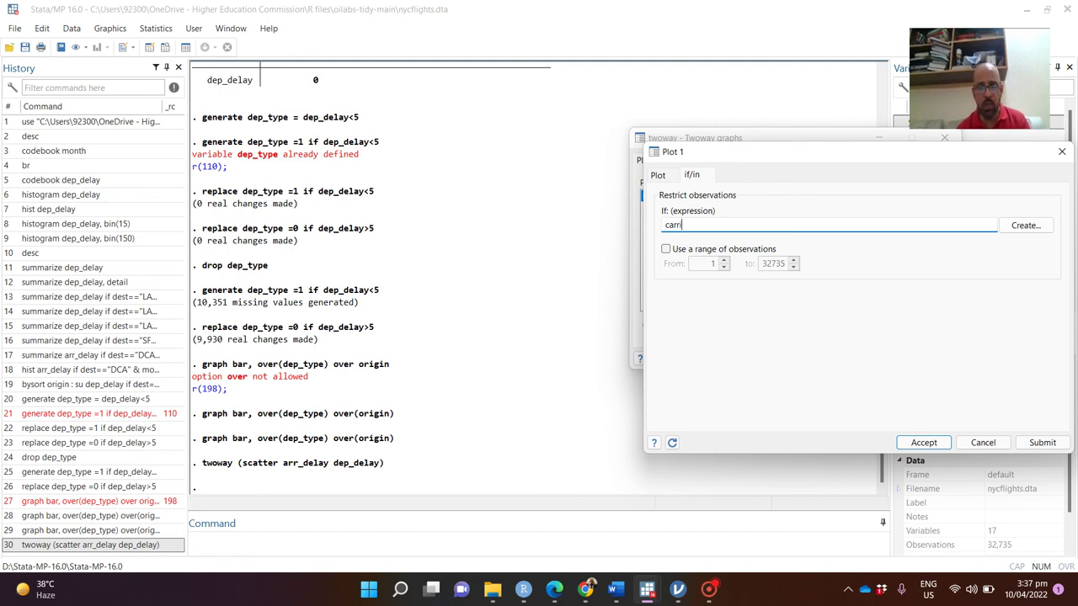
pyautogui.write('er')
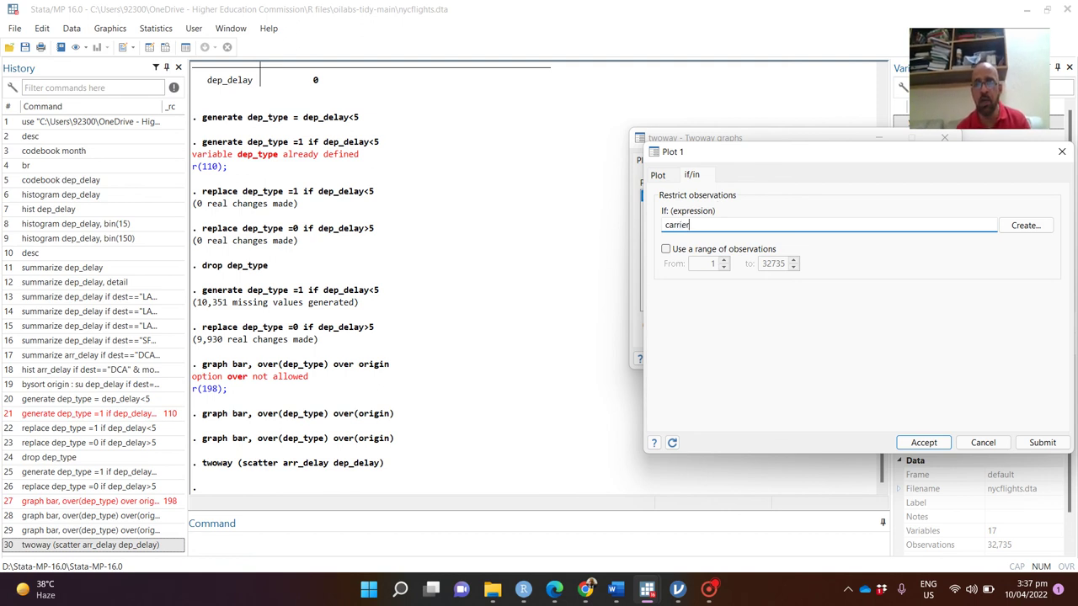
pyautogui.write('="')
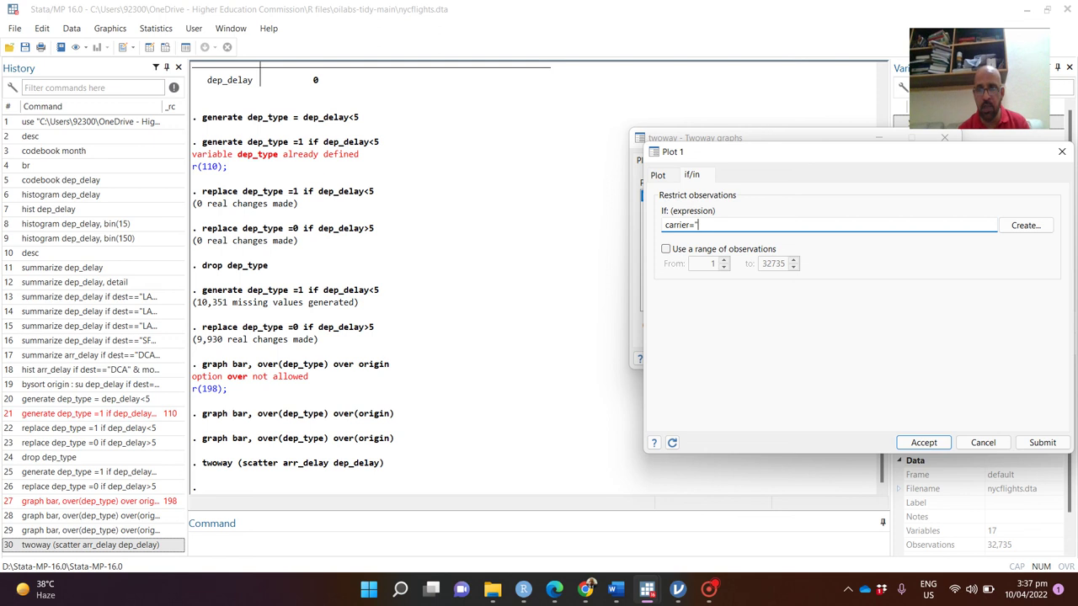
pyautogui.write('AA"')
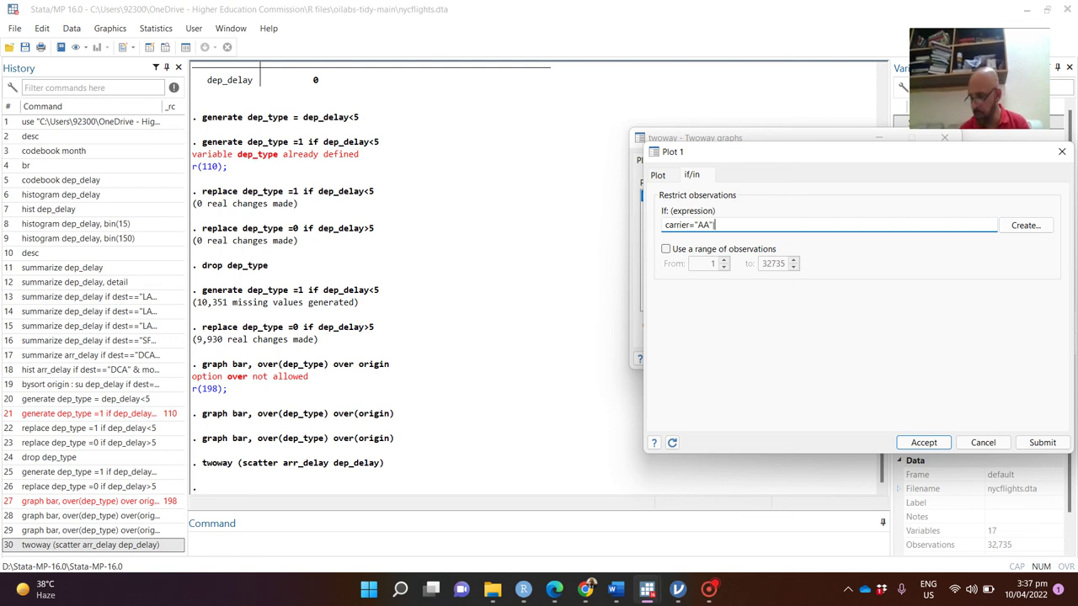
pyautogui.write(' carrie')
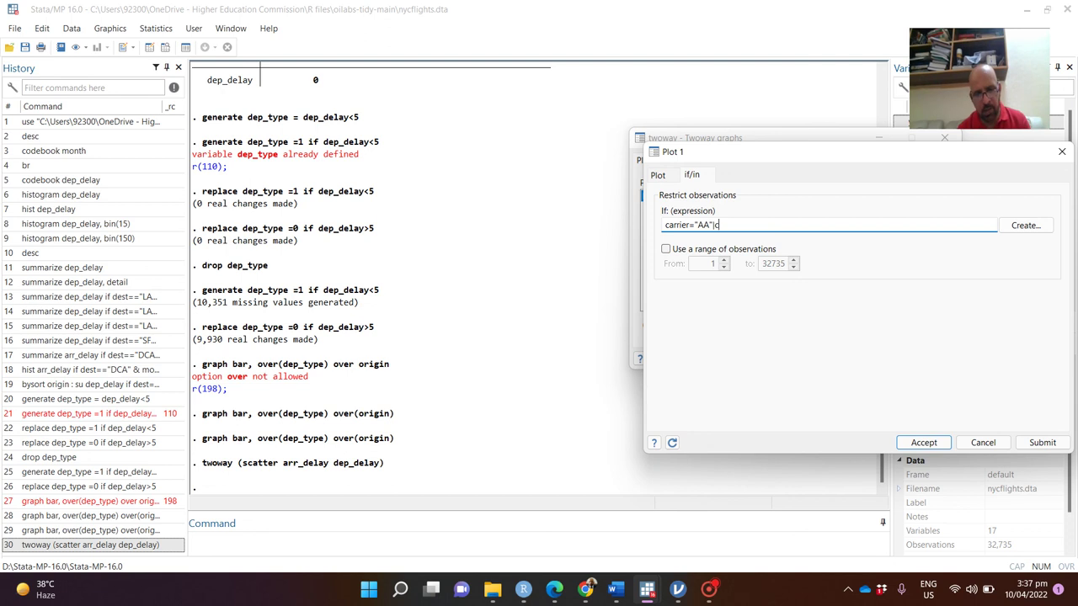
pyautogui.write('r')
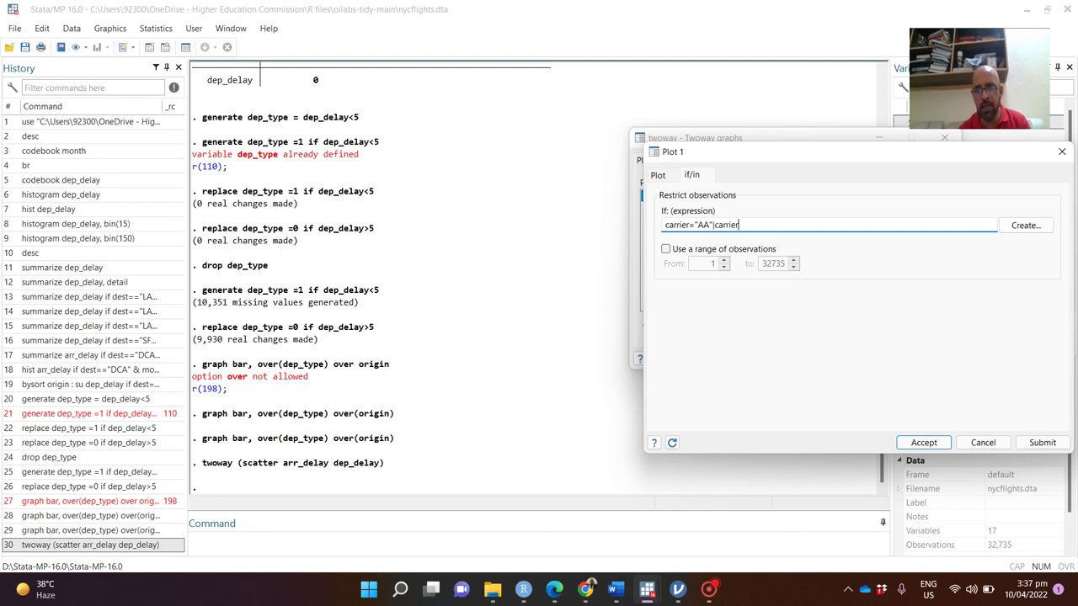
pyautogui.write('="DL')
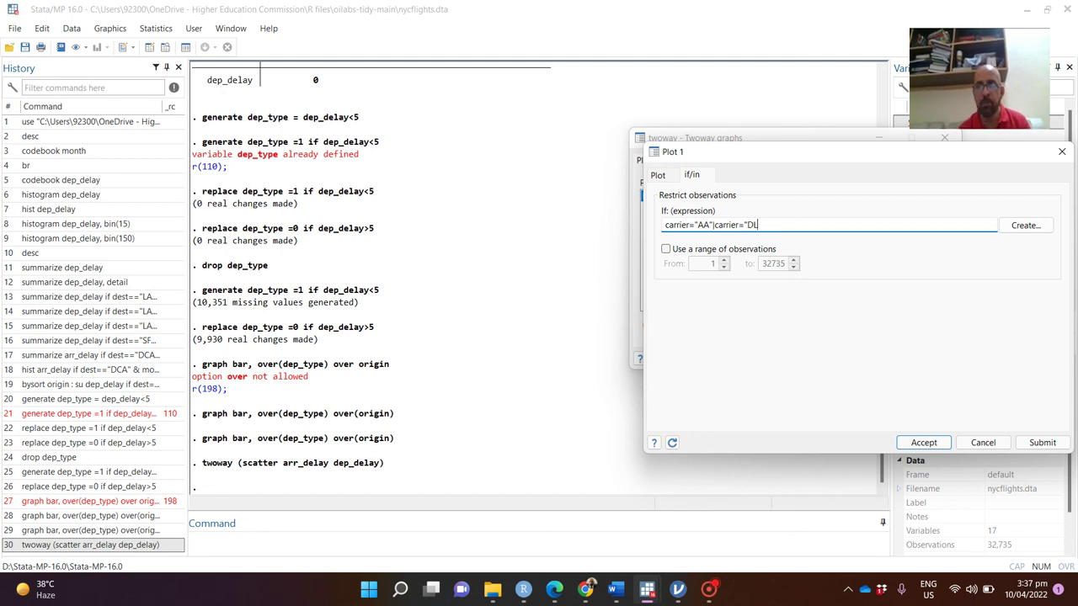
pyautogui.write('"')
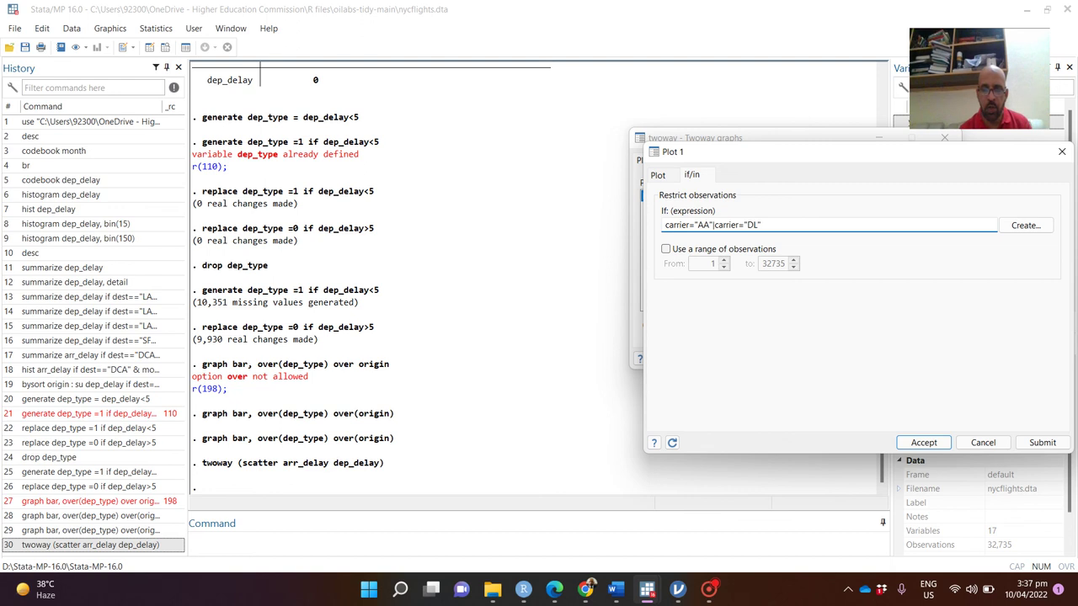
pyautogui.write('|carrier')
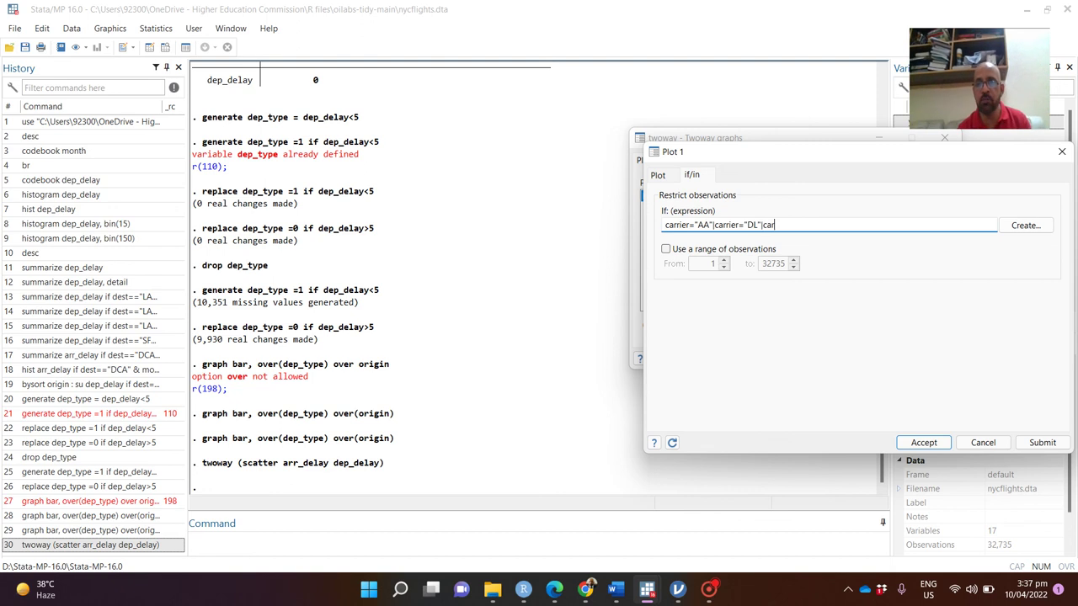
pyautogui.write('==')
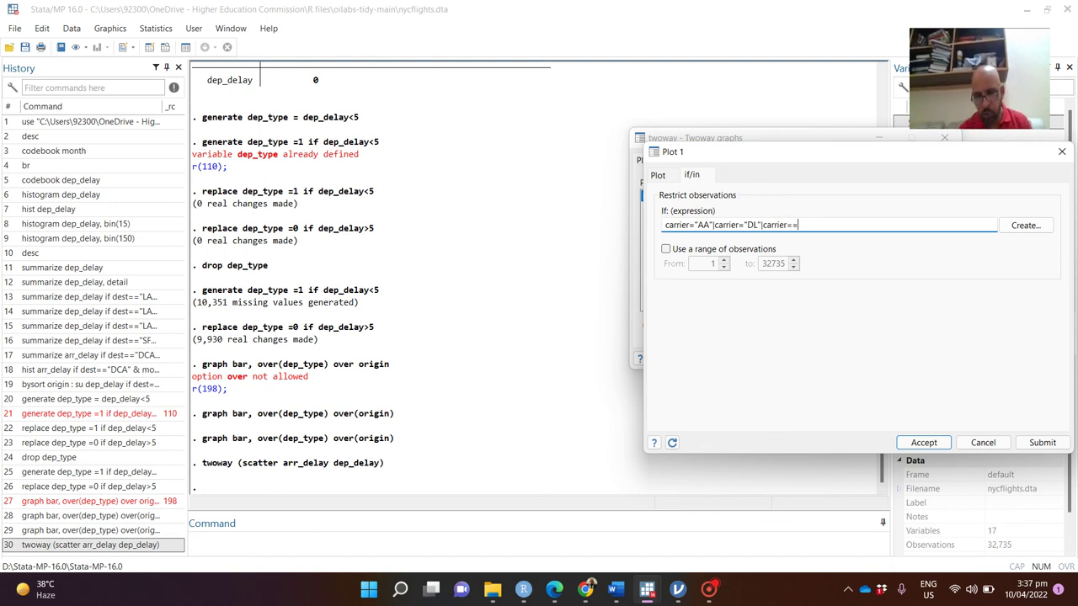
pyautogui.write('"UA')
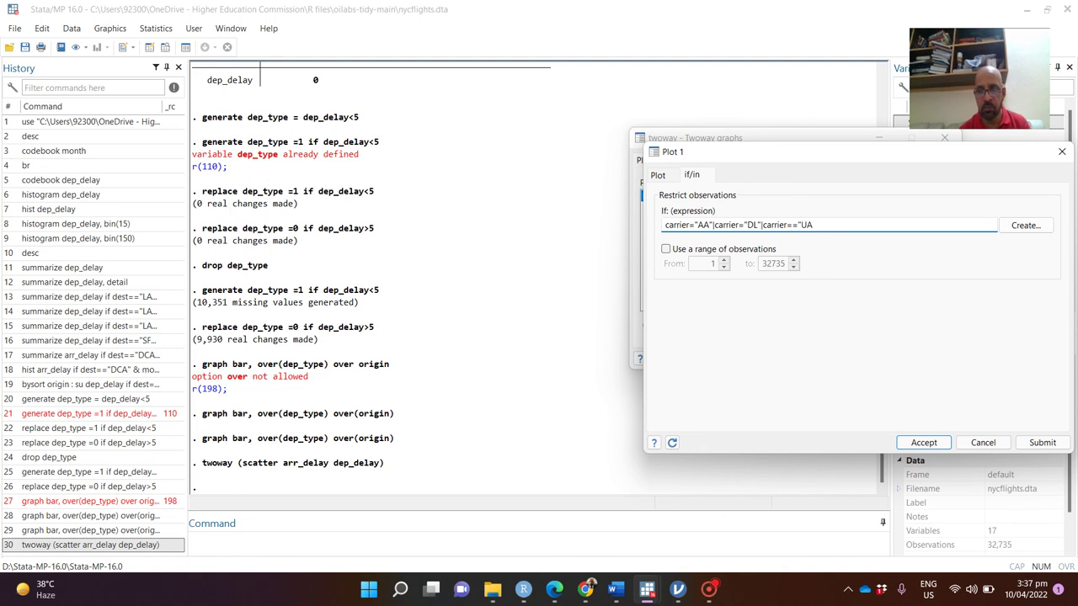
pyautogui.write('"')
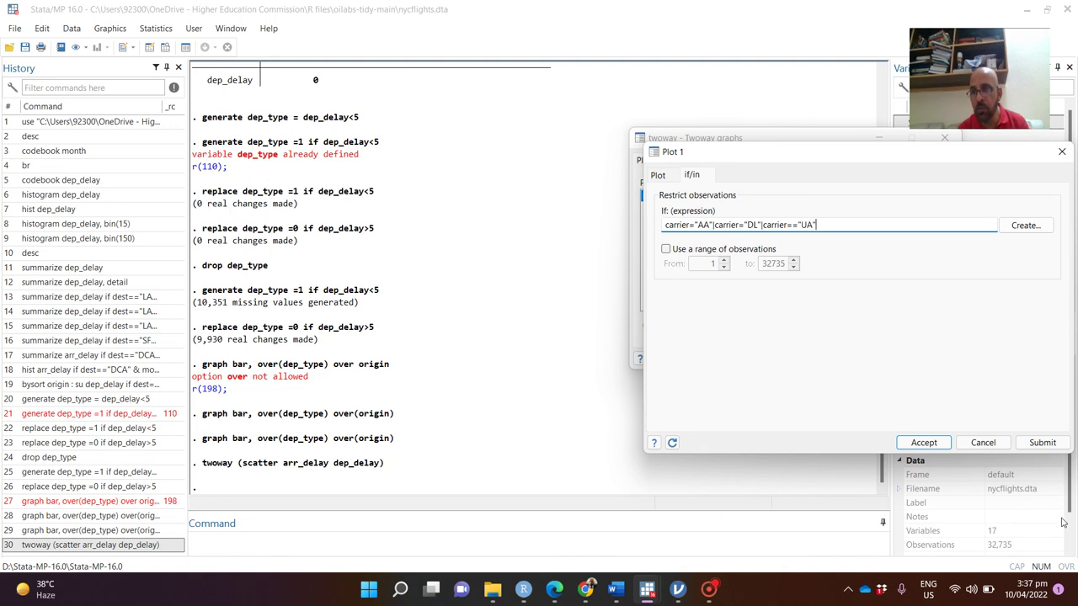
# - Submit the restricted scatter plot, and rerun its latest twoway command with the DL condition changed to carrier=="DL"
pyautogui.click(1041, 443)
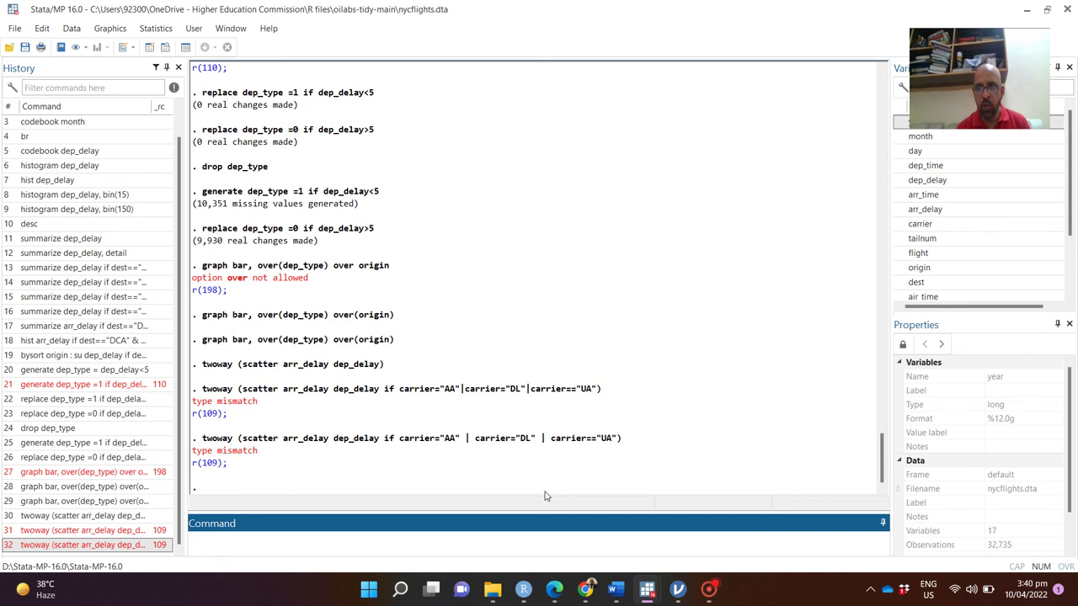
pyautogui.click(139, 545)
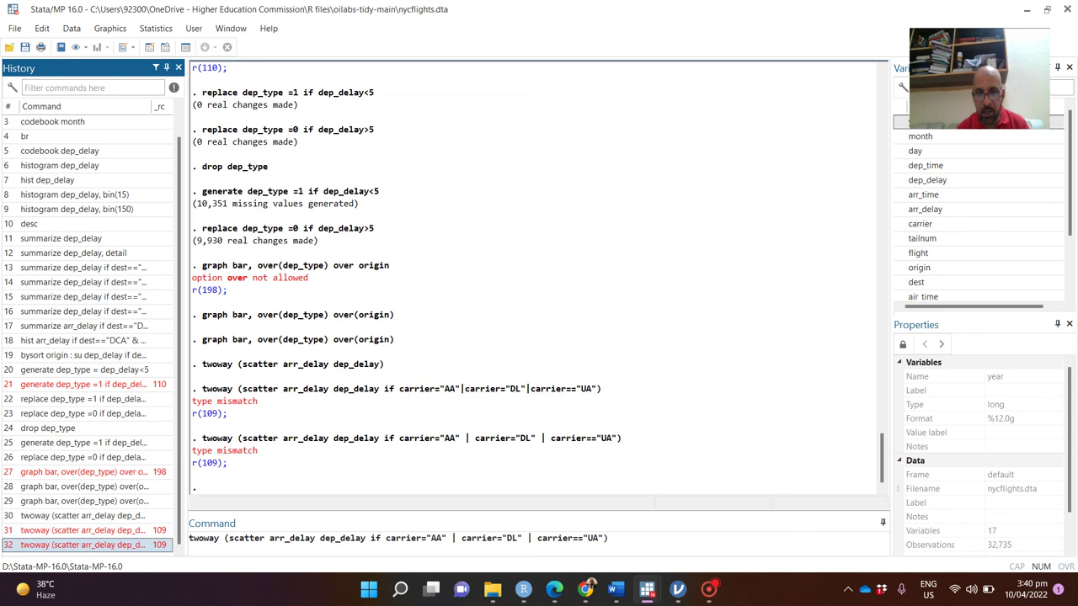
pyautogui.click(501, 538)
pyautogui.write('=')
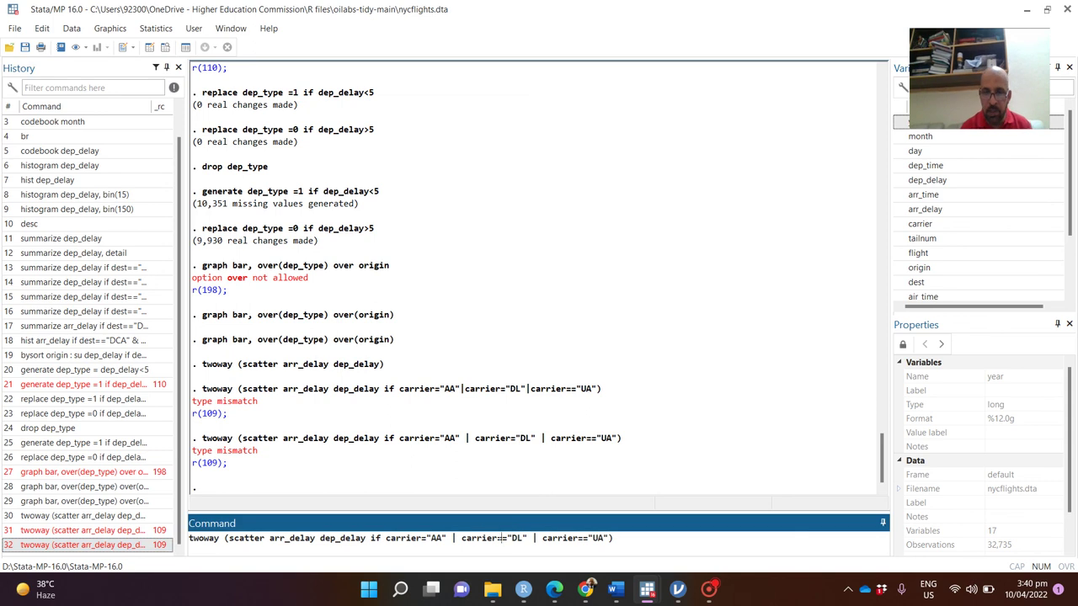
pyautogui.press('Return')
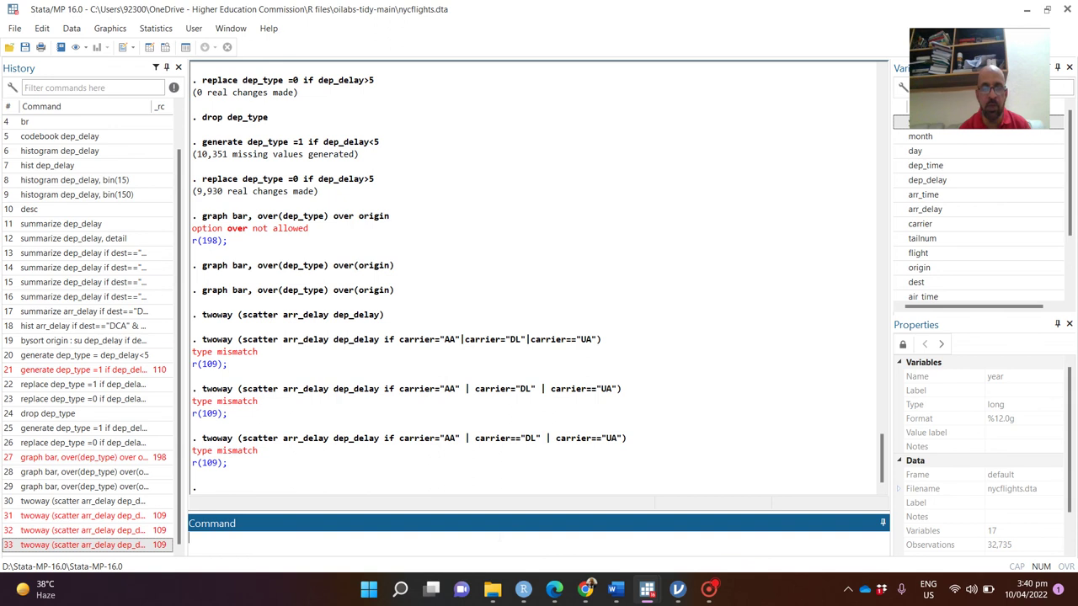
# - Recall the last twoway scatter command, change its AA condition to carrier=="AA", and run it to plot the three carriers
pyautogui.click(139, 545)
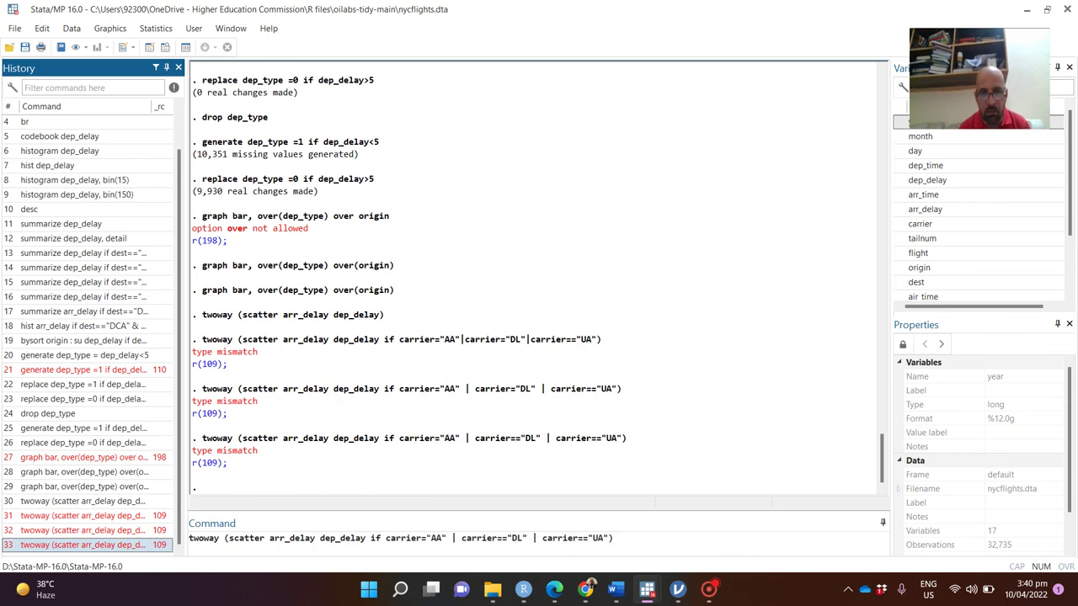
pyautogui.click(428, 539)
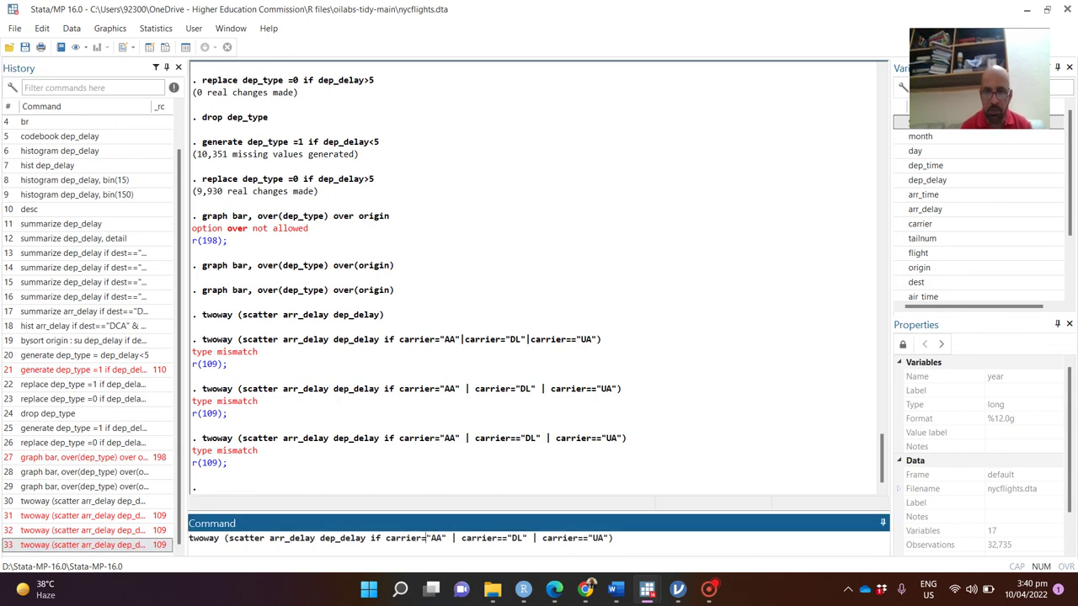
pyautogui.write('=')
pyautogui.press('Return')
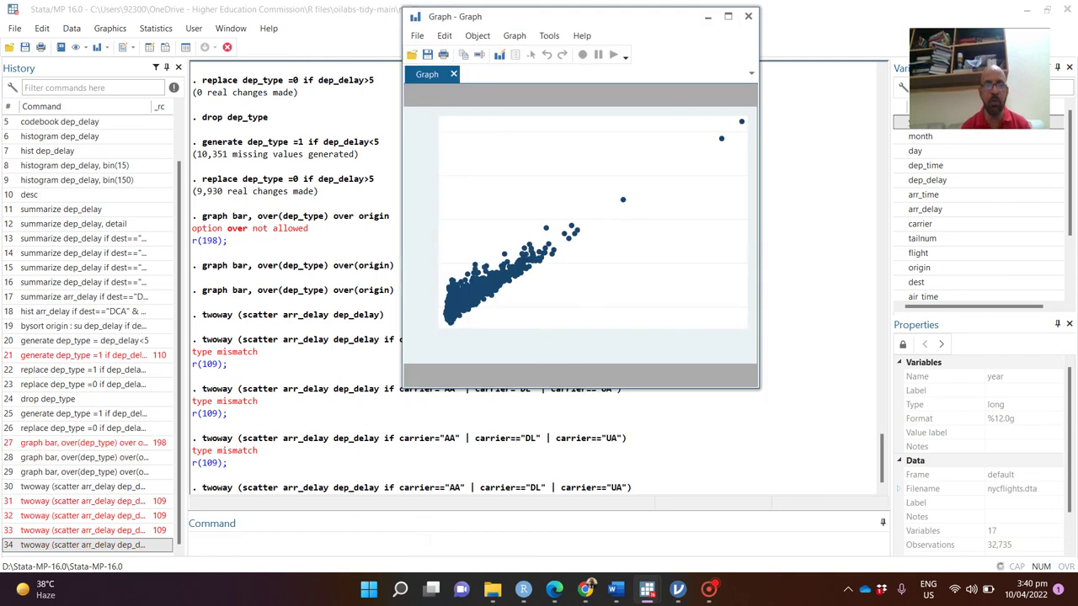